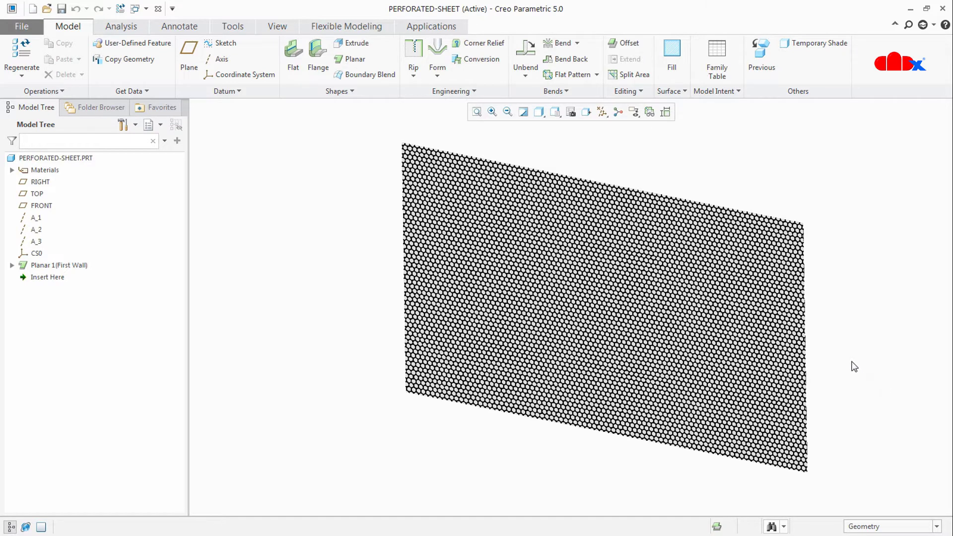
- Clear all appearances from the perforated sheet part and confirm their removal
left_click(277, 27)
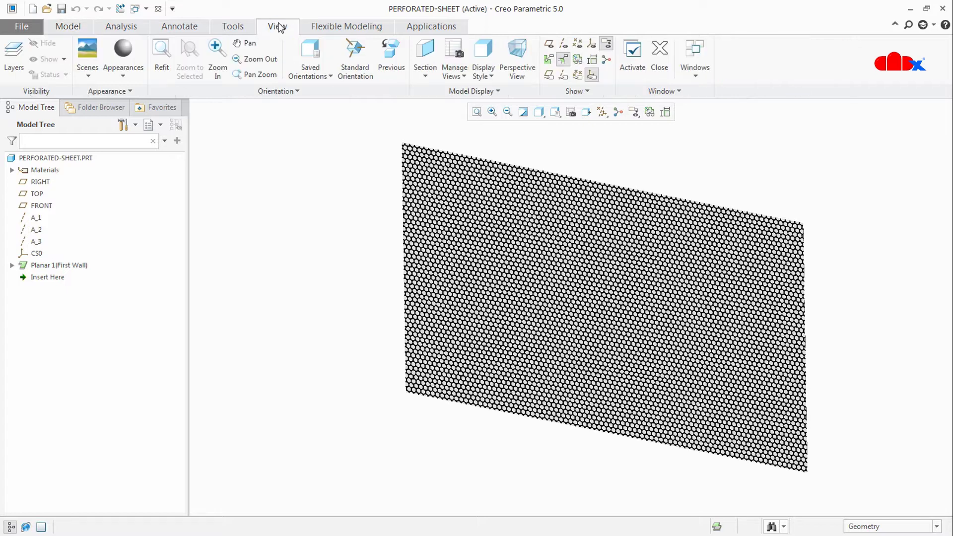
left_click(123, 70)
left_click(179, 111)
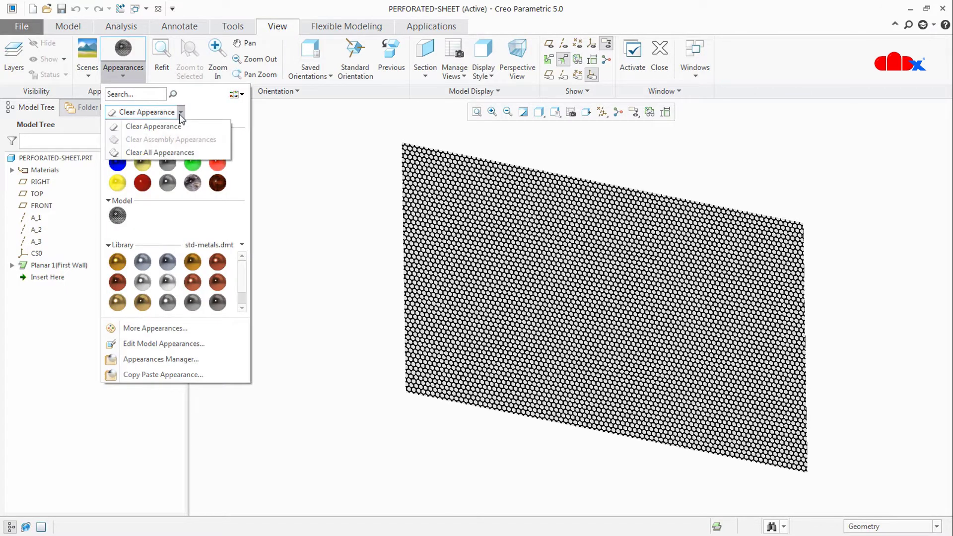
left_click(169, 153)
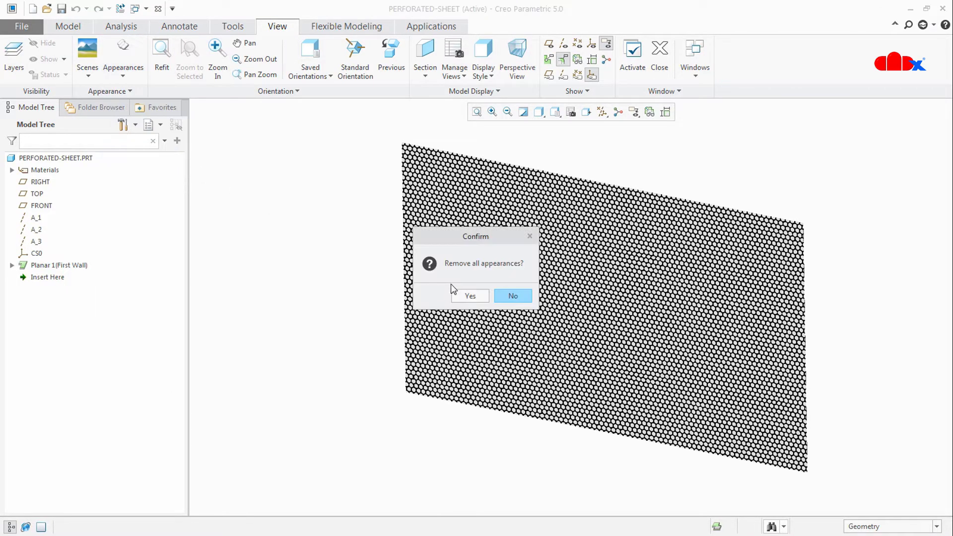
left_click(464, 295)
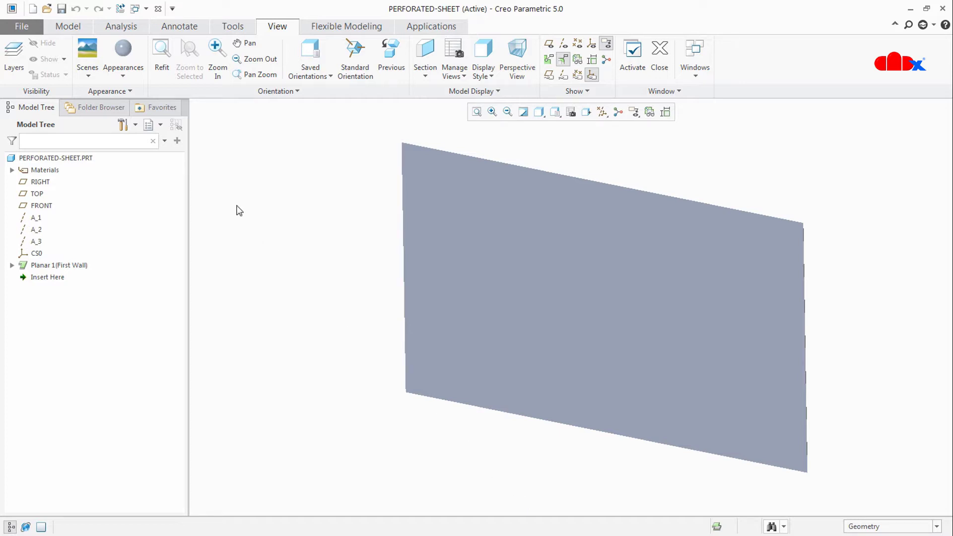
- Apply the white ptc-ceramic appearance to the whole sheet, using the Part selection filter
left_click(134, 82)
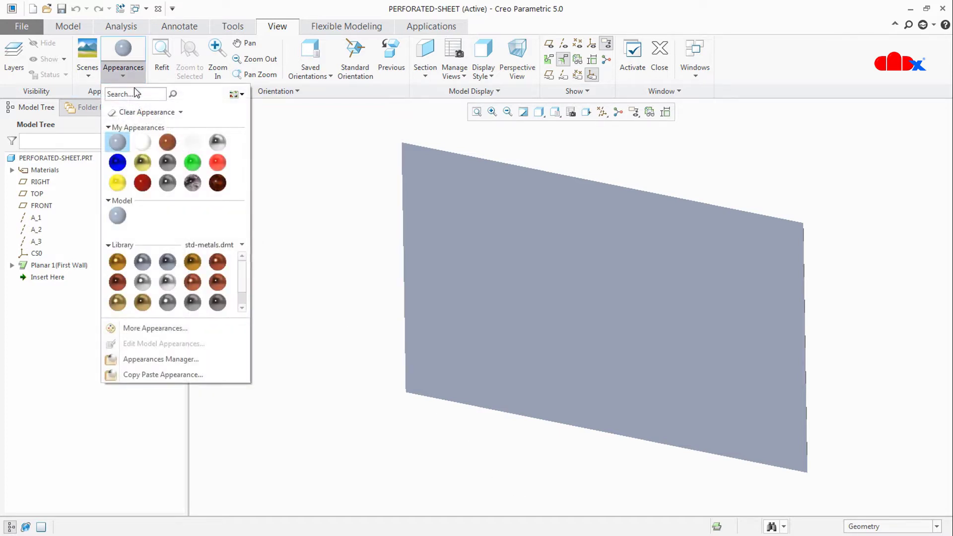
left_click(140, 141)
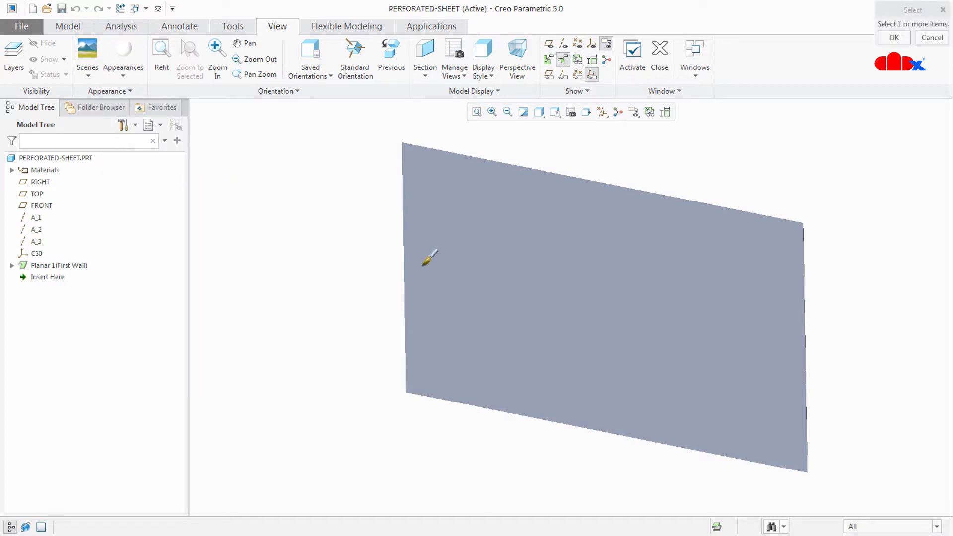
left_click(873, 527)
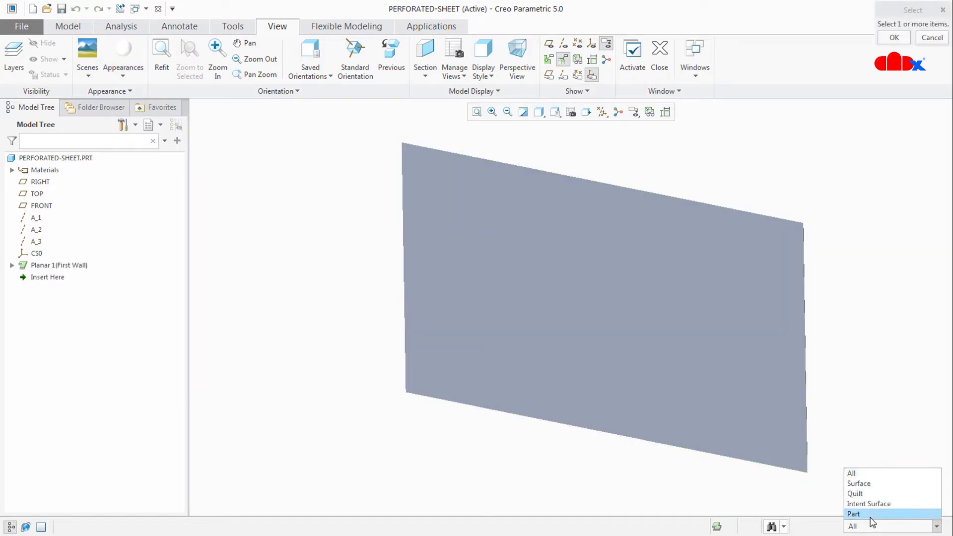
left_click(861, 515)
left_click(682, 314)
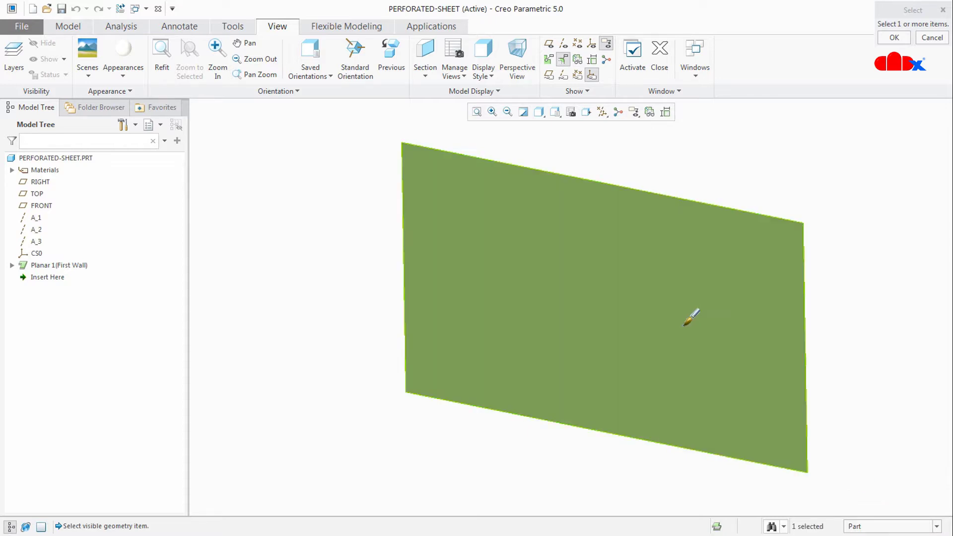
middle_click(688, 312)
mouse_move(617, 464)
middle_mouse_down()
mouse_move(618, 475)
mouse_move(600, 433)
mouse_move(576, 457)
mouse_move(575, 434)
mouse_move(630, 445)
mouse_move(621, 479)
middle_mouse_up()
- Open the model's ptc-ceramic appearance for editing and review its texture, bump, decal and general property settings
left_click(133, 79)
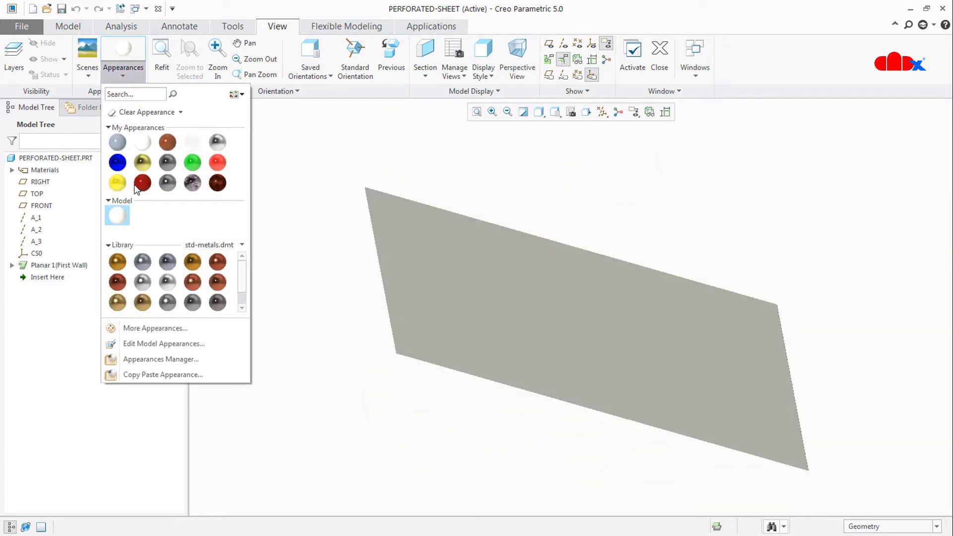
right_click(123, 212)
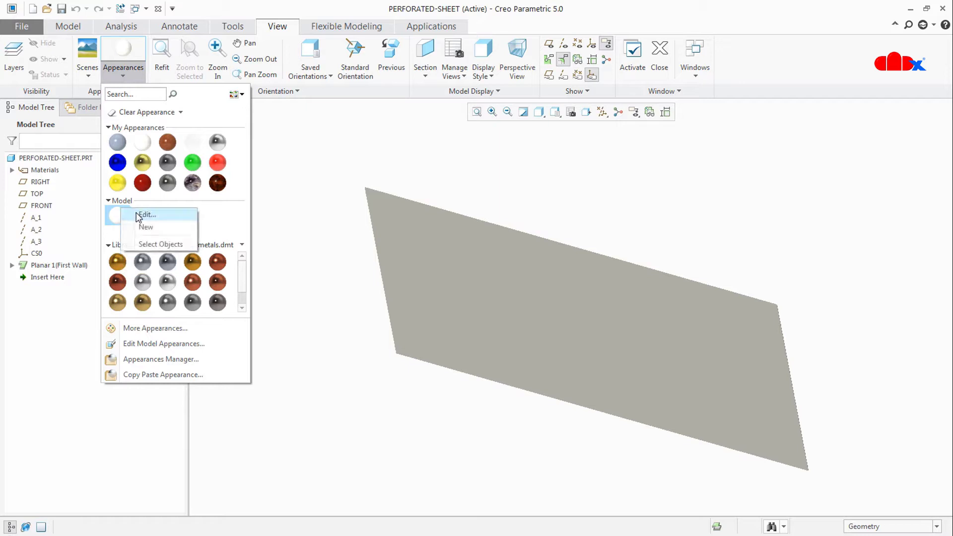
left_click(139, 214)
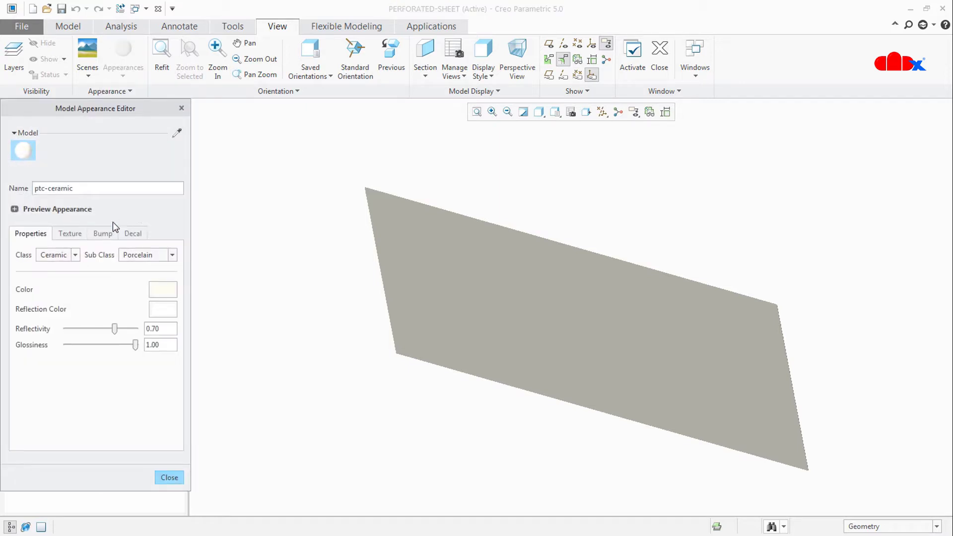
left_click(70, 238)
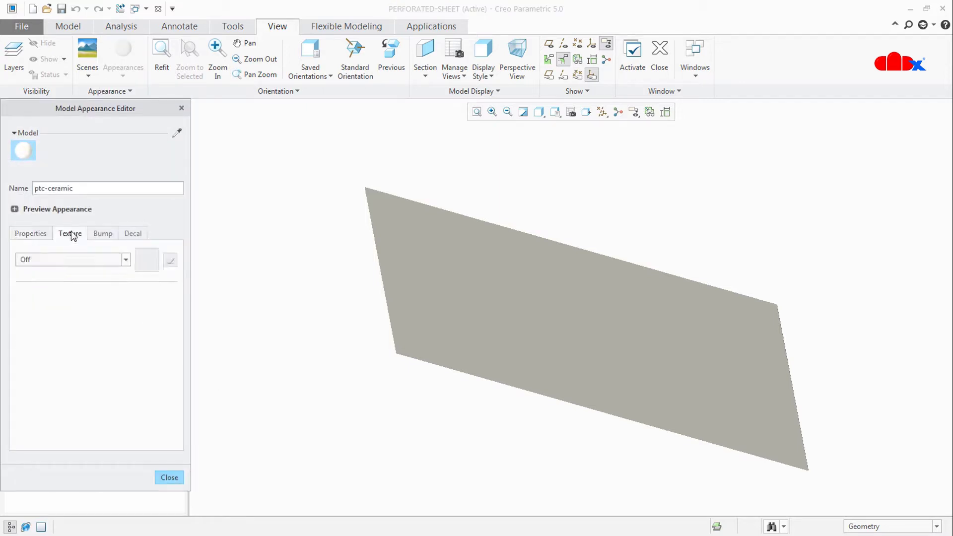
left_click(101, 238)
left_click(135, 238)
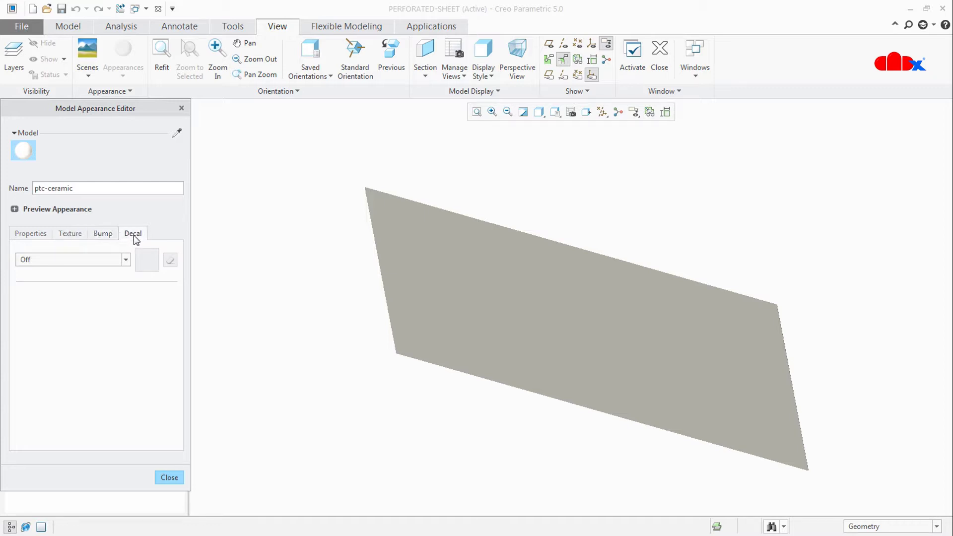
left_click(30, 238)
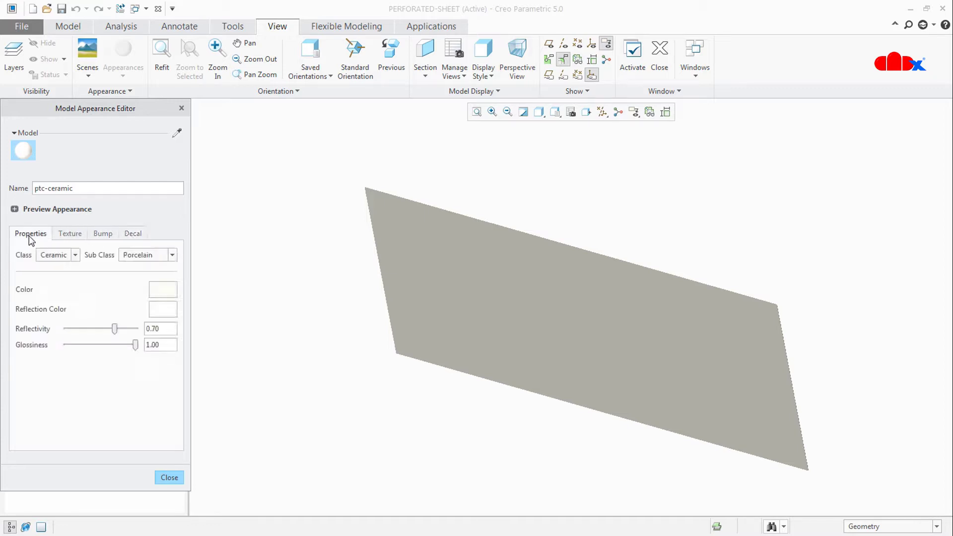
- Set the appearance's texture type to Image and load Mesh.jpg from the working directory
left_click(75, 235)
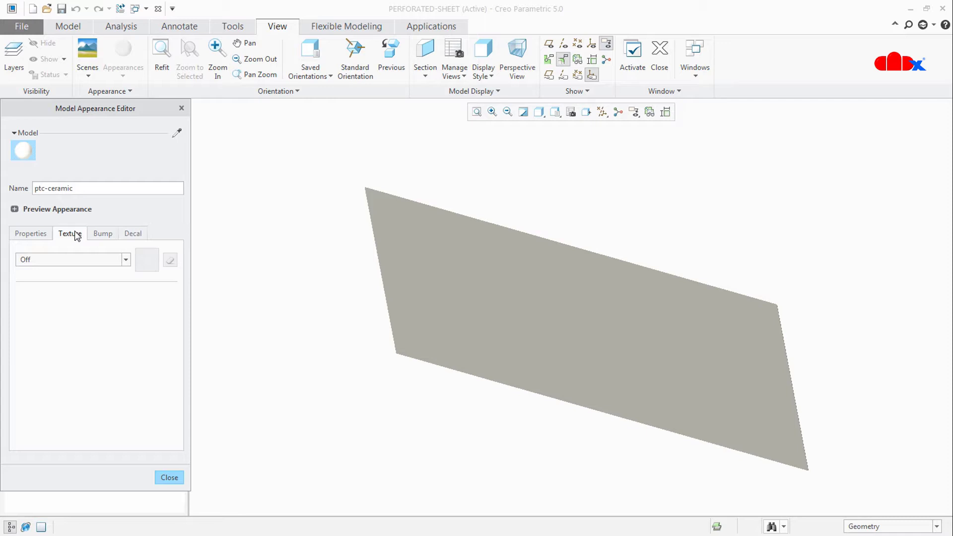
left_click(67, 261)
left_click(60, 282)
left_click(148, 259)
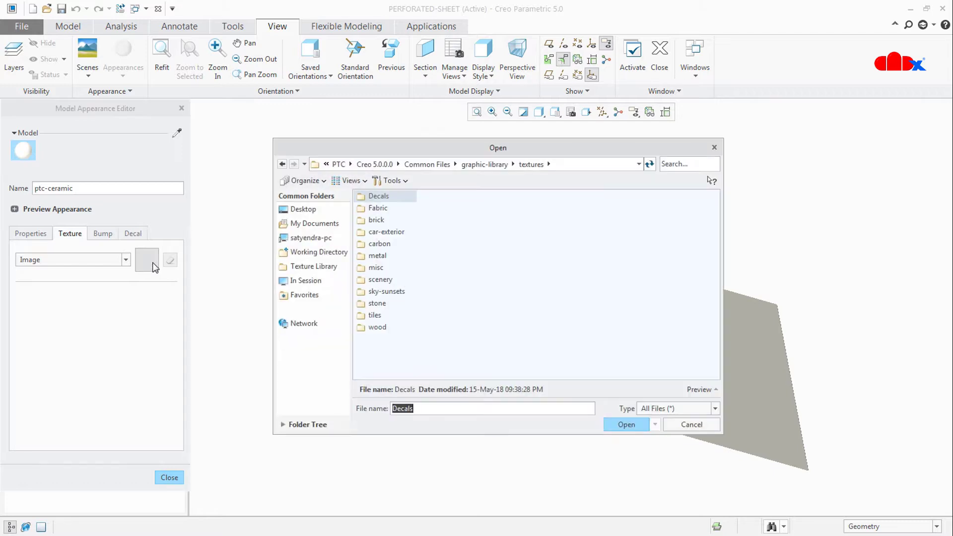
left_click(332, 252)
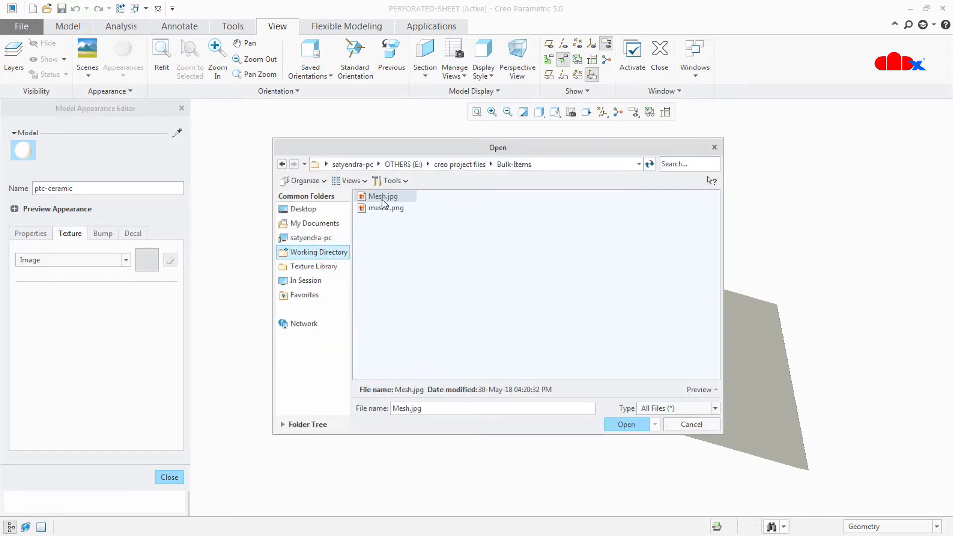
double_click(382, 197)
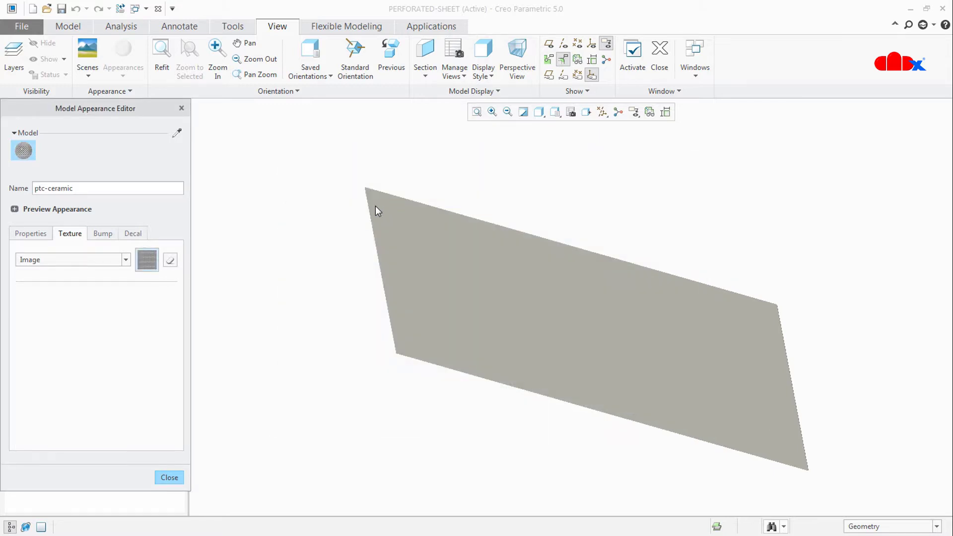
- Pick the sheet's front face from the model to edit its texture placement, and inspect the mesh pattern on it
left_click(177, 134)
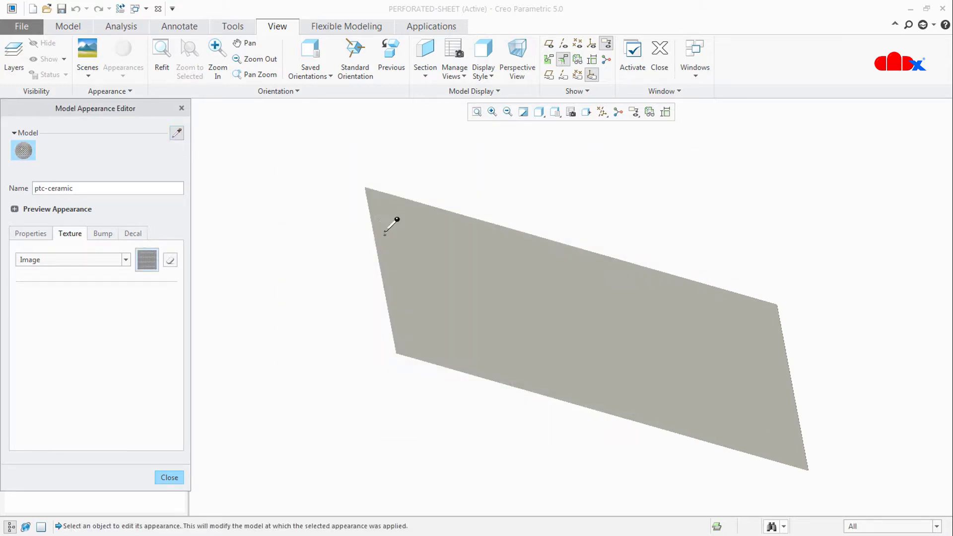
left_click(449, 242)
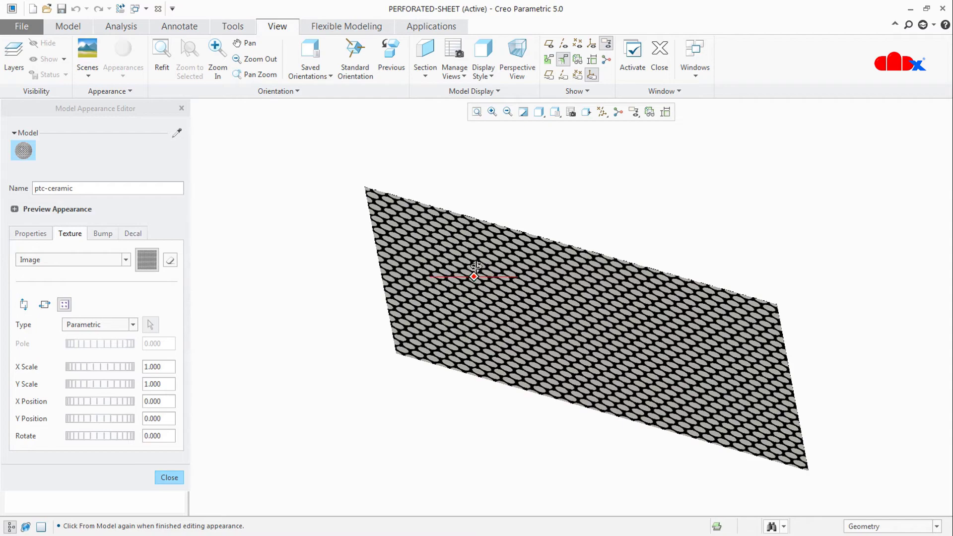
middle_click_drag(475, 270, 511, 219)
scroll(596, 336, "down", 2)
middle_click_drag(612, 337, 585, 329)
scroll(612, 362, "up", 3)
scroll(578, 303, "up", 4)
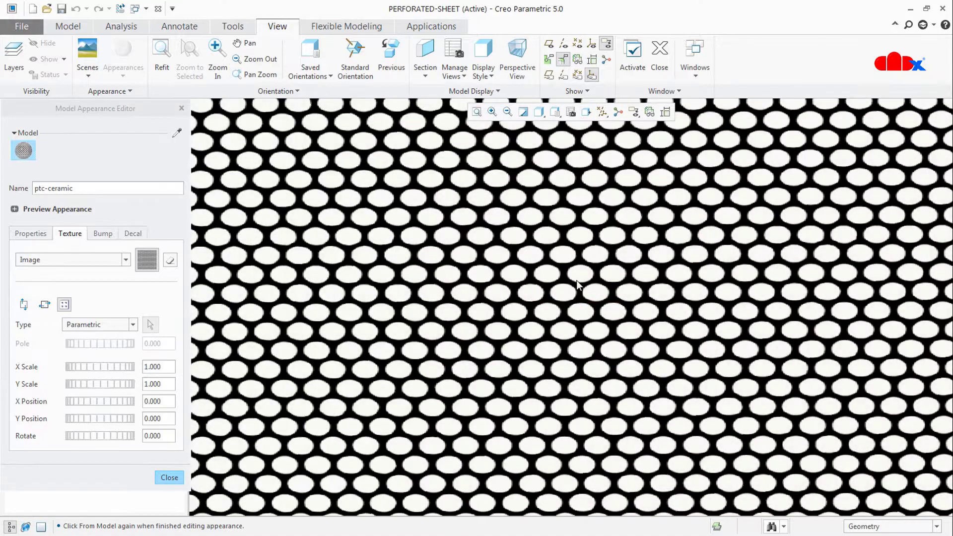
scroll(576, 280, "down", 5)
mouse_move(576, 283)
middle_mouse_down()
mouse_move(581, 300)
mouse_move(575, 293)
middle_mouse_up()
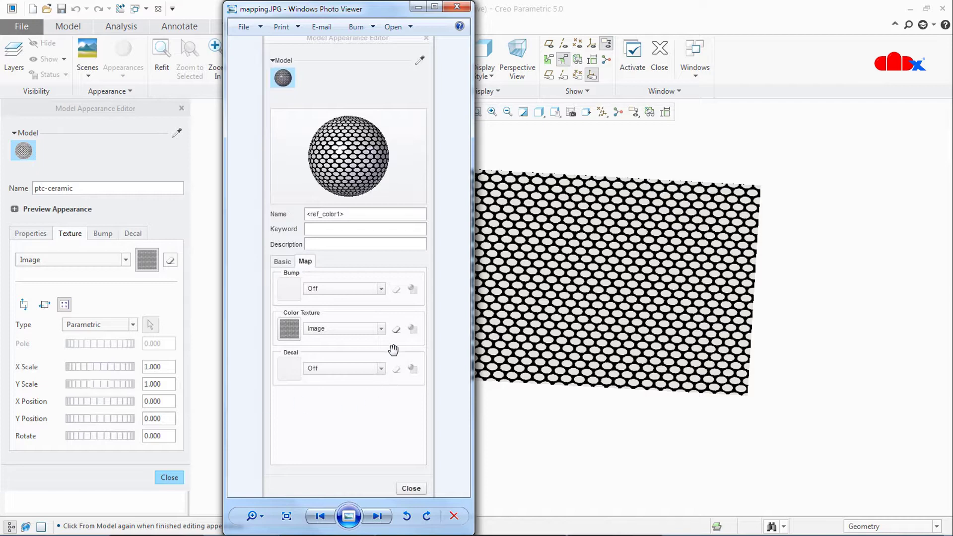
- Compare the Color Placement options in reference image mapping2.JPG with the current texture settings, and close the image viewer
left_click(377, 517)
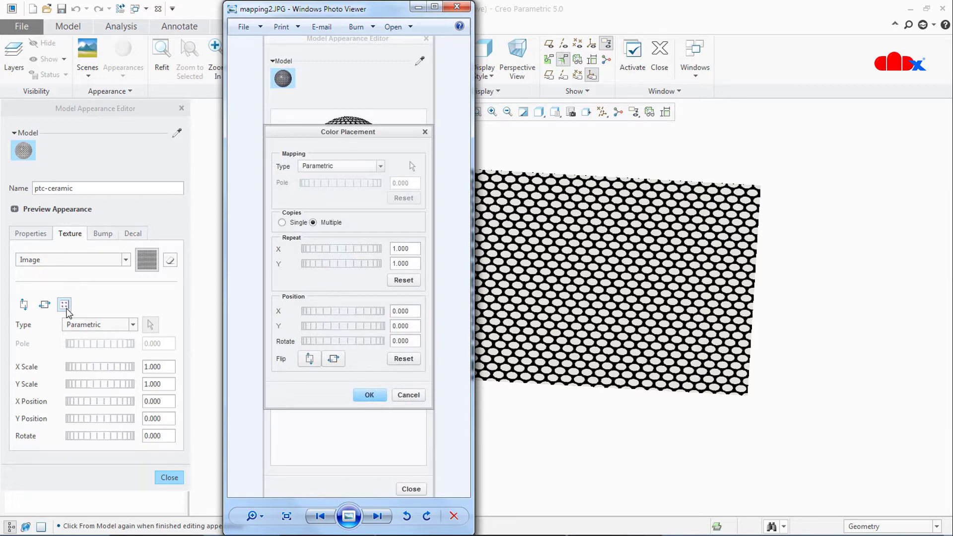
left_click(92, 305)
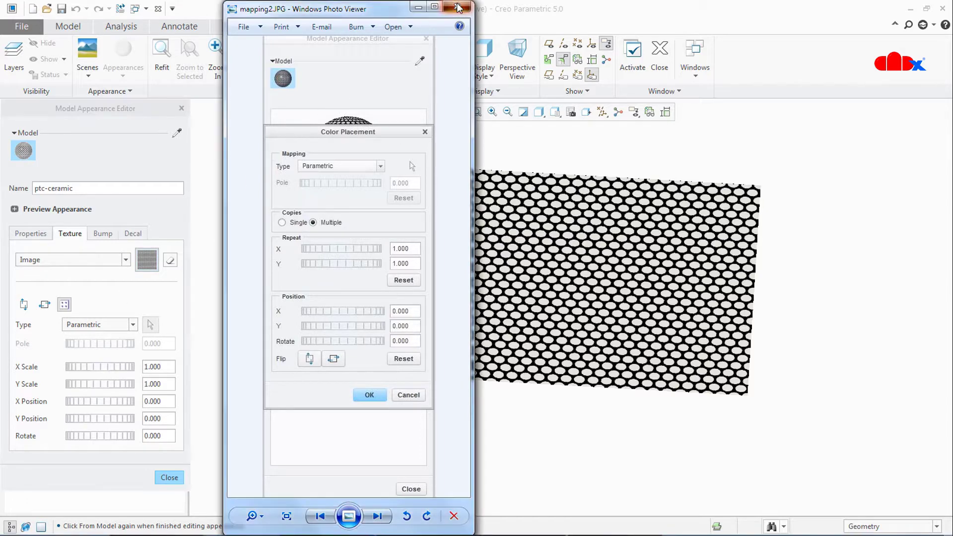
left_click(457, 7)
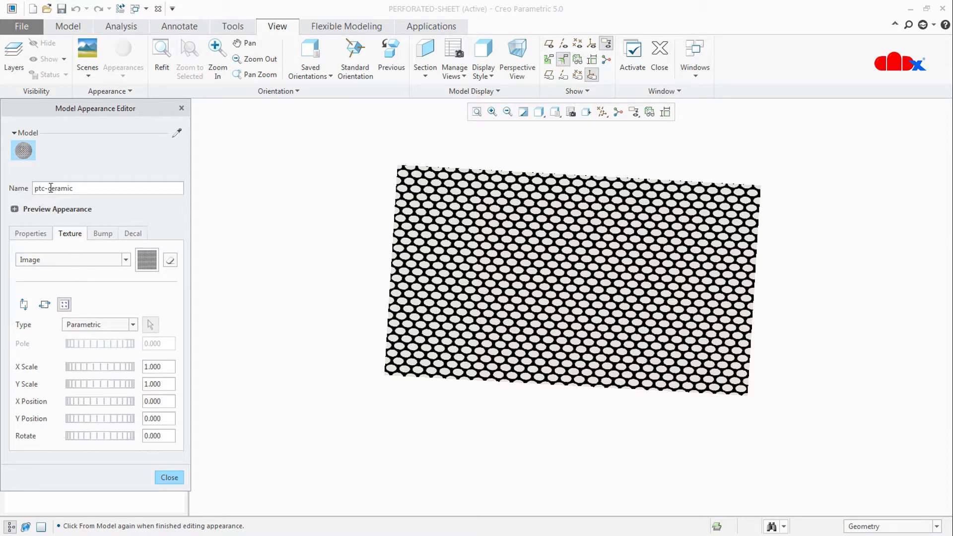
- Review the appearance's name, general properties and available texture mapping types, keeping Parametric mapping
left_click(75, 188)
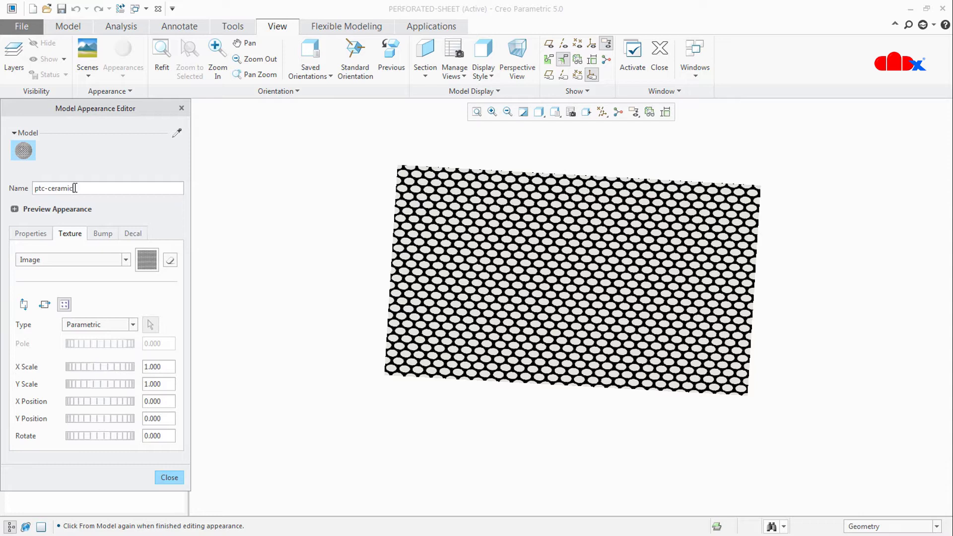
left_click(39, 234)
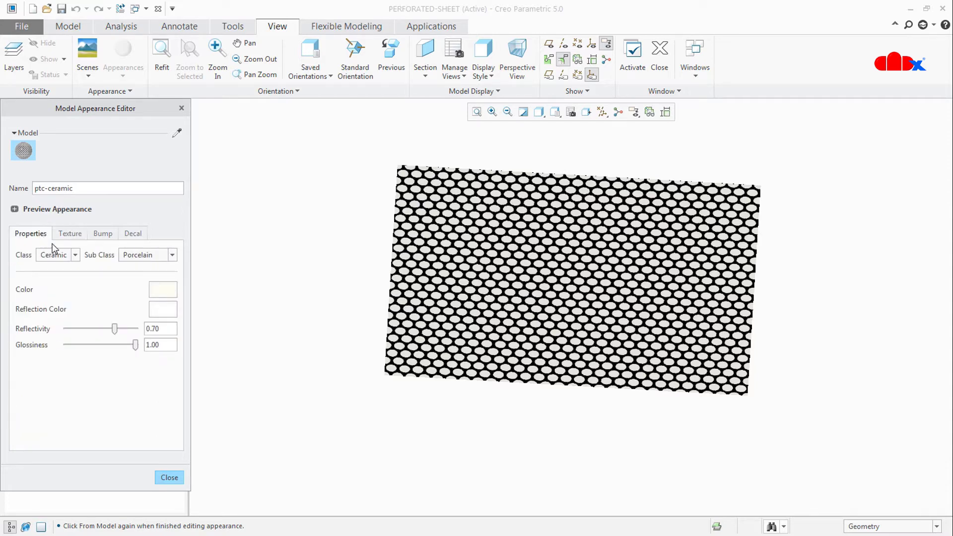
left_click(64, 235)
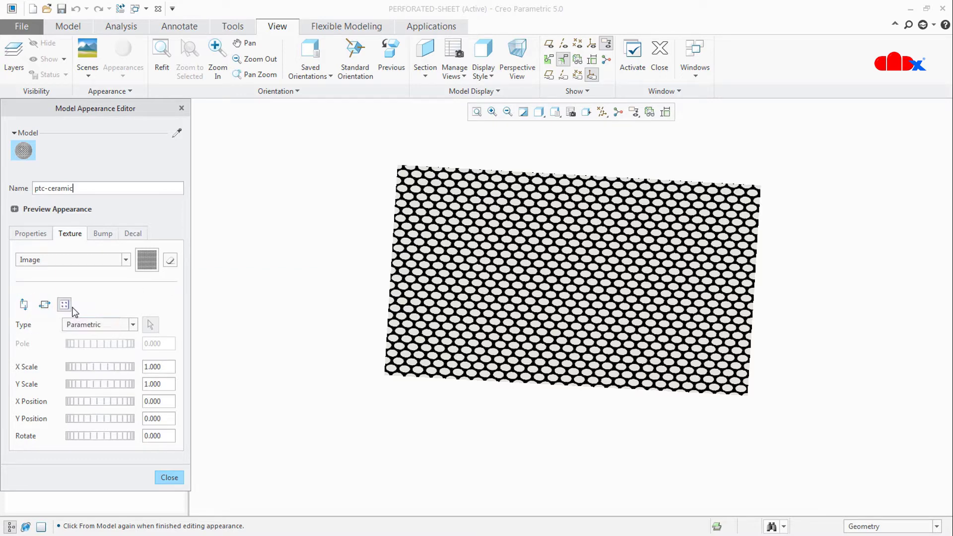
middle_click_drag(540, 362, 477, 357)
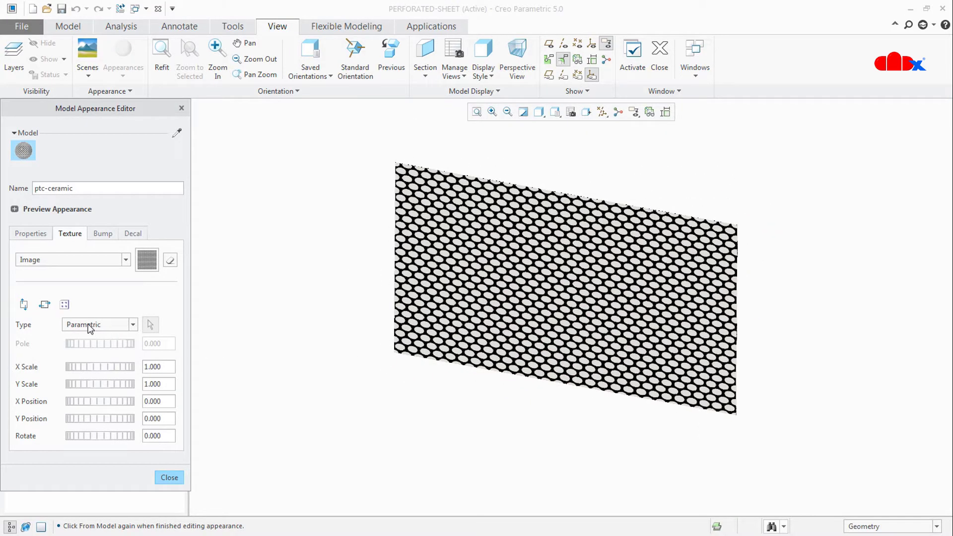
left_click(125, 329)
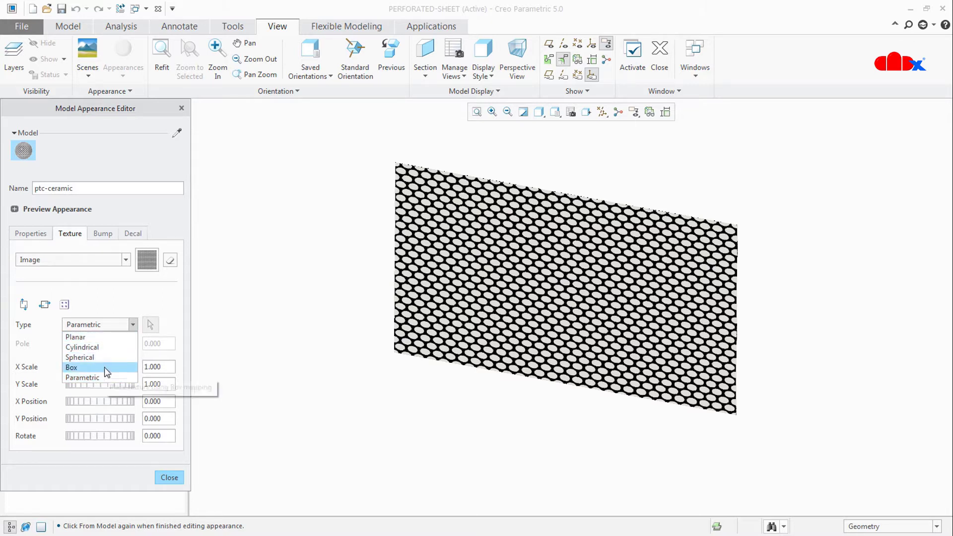
left_click(167, 327)
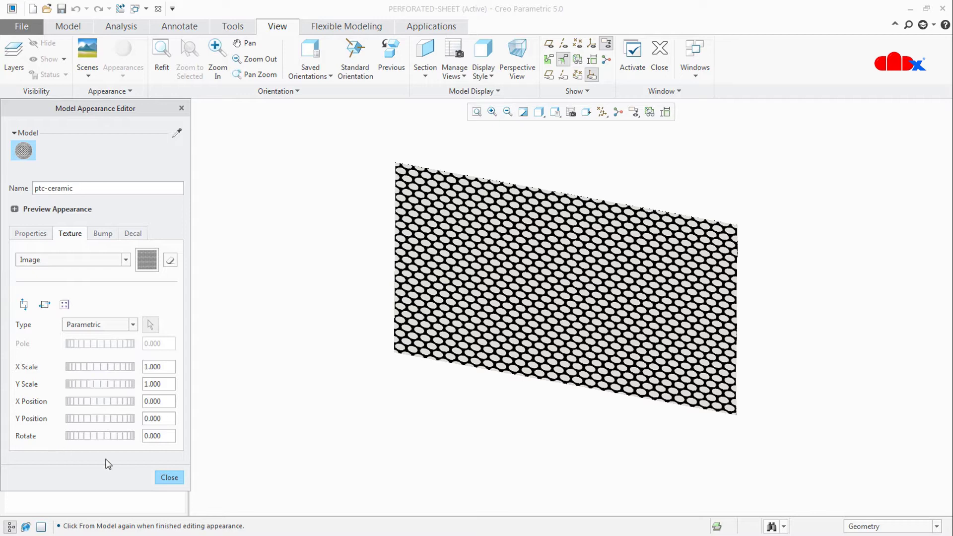
- Close the appearance editor and clear all appearances from the mesh-textured sheet
left_click(178, 480)
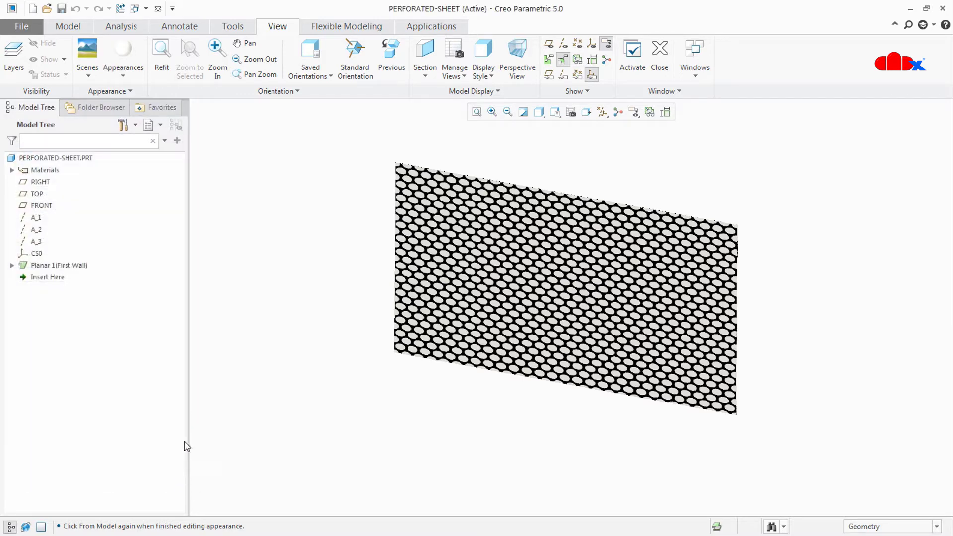
left_click(120, 73)
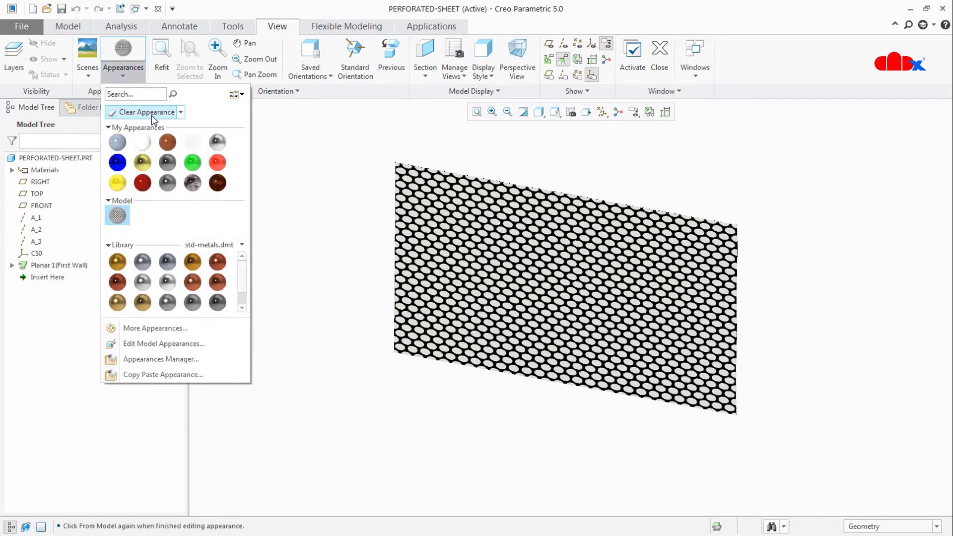
left_click(180, 113)
left_click(168, 152)
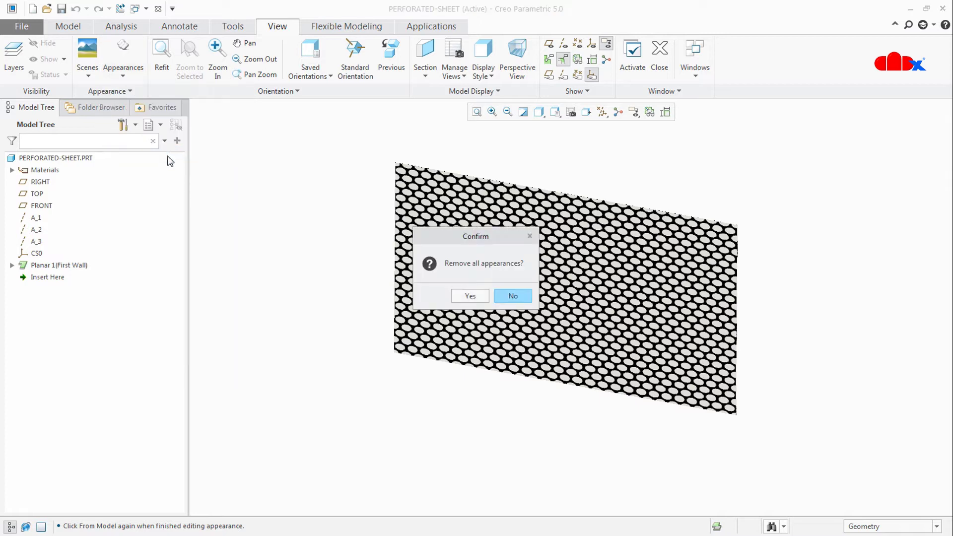
left_click(472, 295)
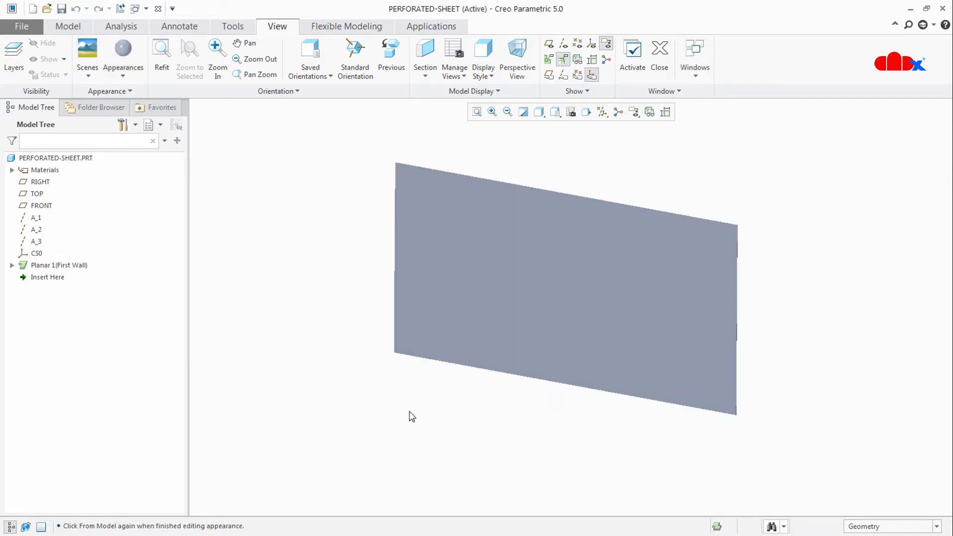
- Apply the ptc-metallic-aluminium appearance to the whole sheet using the Part selection filter
left_click(131, 72)
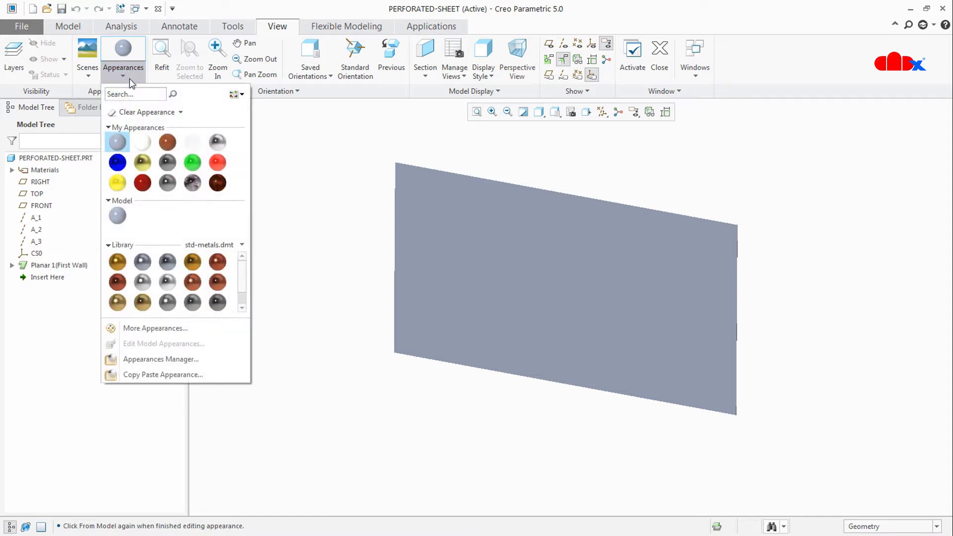
left_click(218, 143)
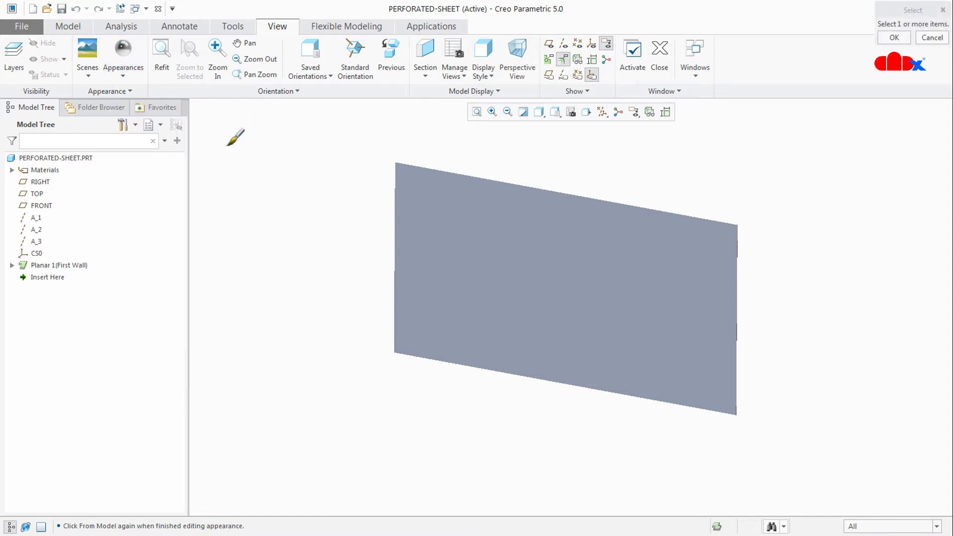
left_click(876, 528)
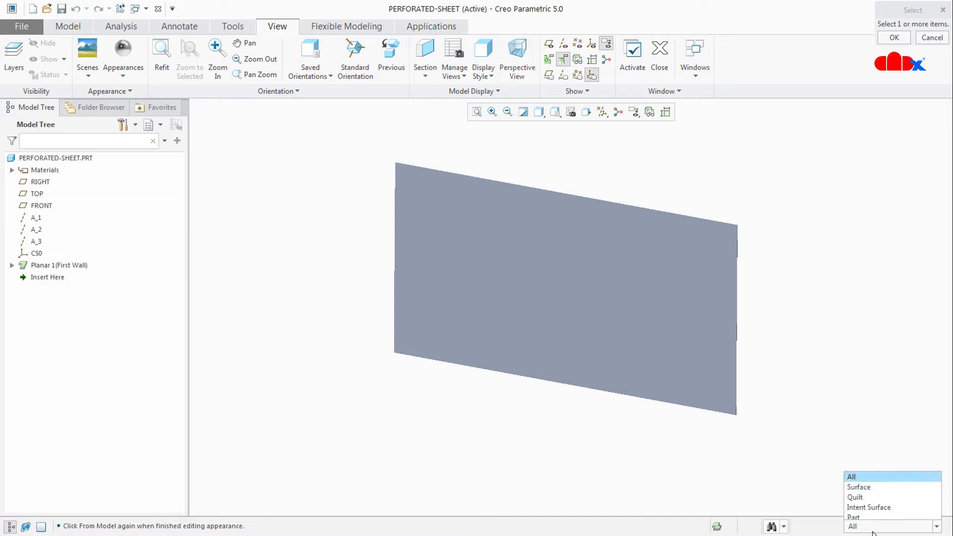
left_click(874, 513)
left_click(695, 315)
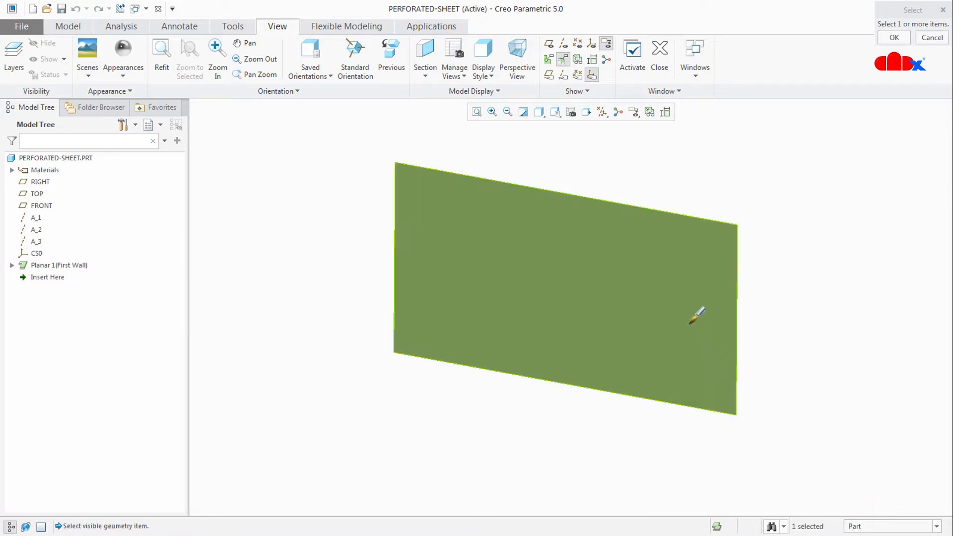
middle_click(483, 423)
middle_click_drag(483, 423, 462, 424)
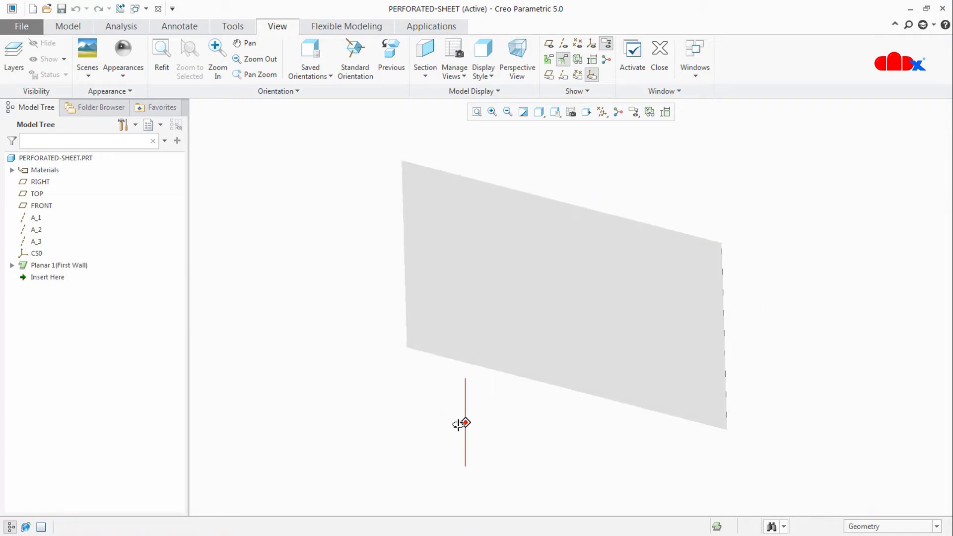
- Edit the model's aluminium appearance and load Mesh.jpg from the working directory as its image texture
left_click(130, 76)
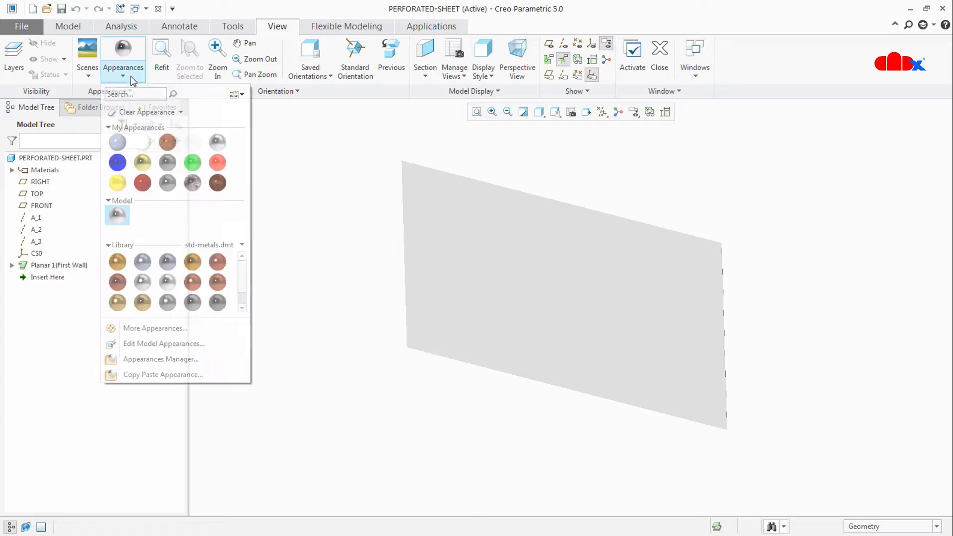
right_click(114, 215)
left_click(133, 224)
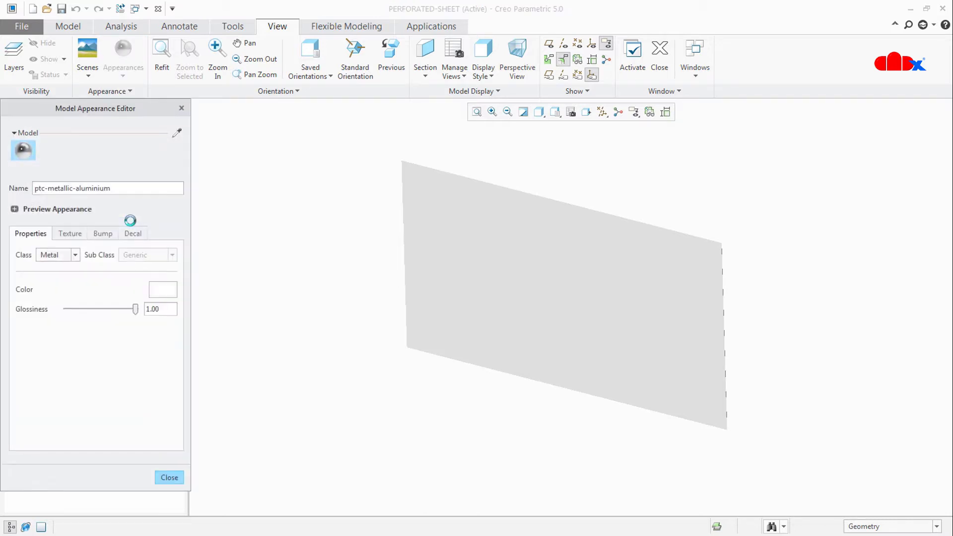
left_click(70, 233)
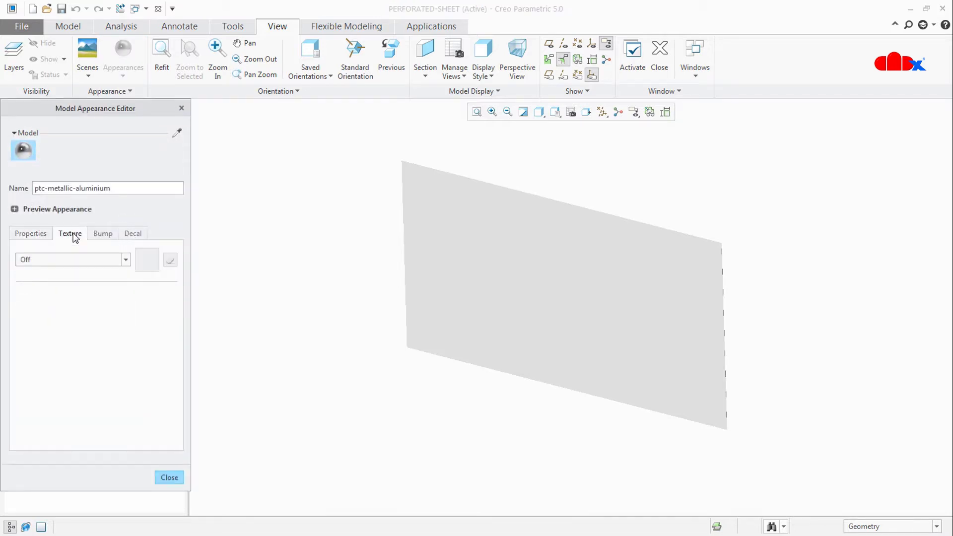
left_click(73, 259)
left_click(66, 283)
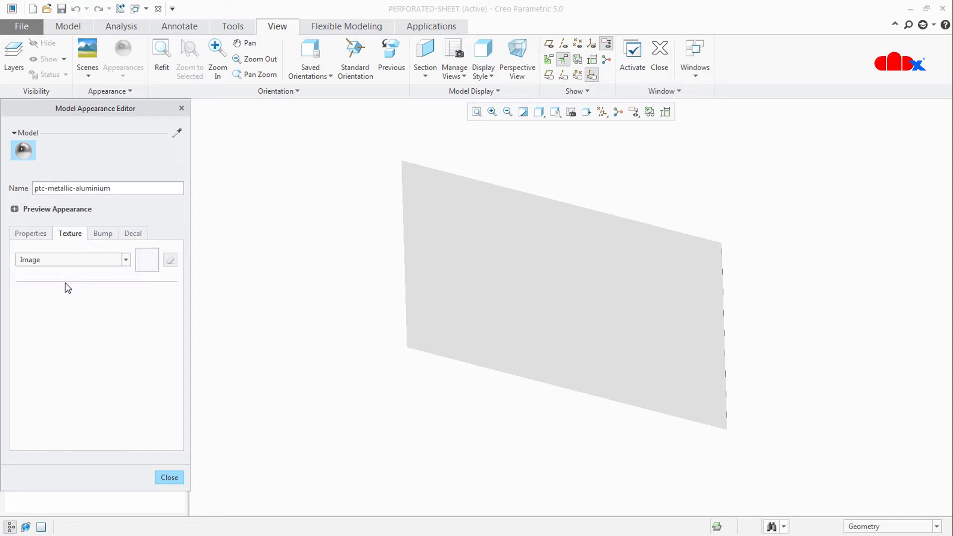
left_click(148, 263)
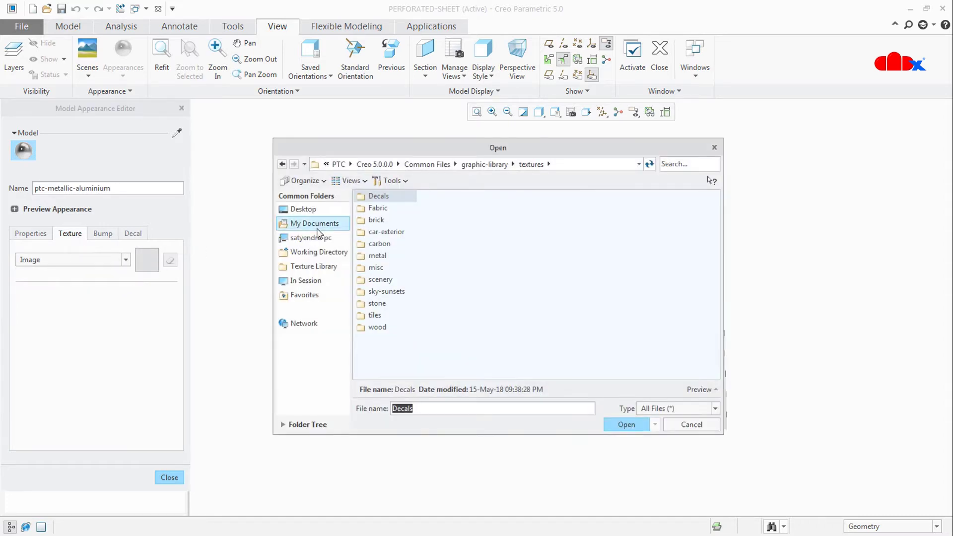
left_click(313, 252)
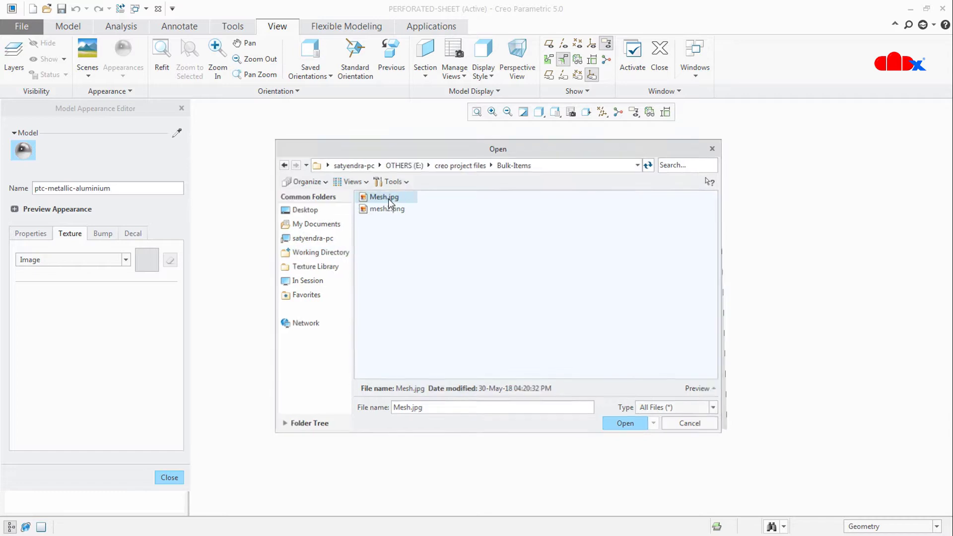
double_click(389, 198)
- Pick the textured sheet from the model to enable its texture placement settings, and inspect the mesh pattern
left_click(177, 133)
left_click(495, 277)
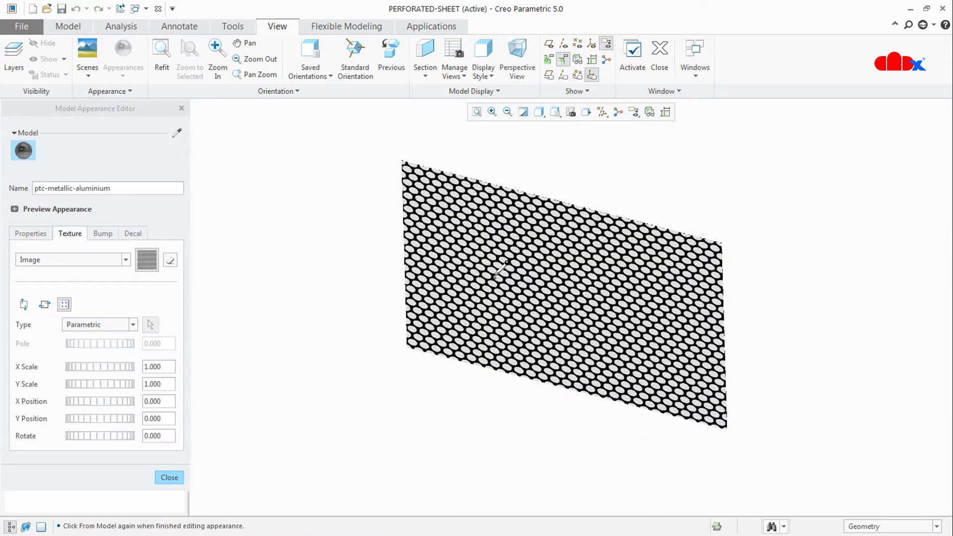
middle_click_drag(500, 269, 533, 270)
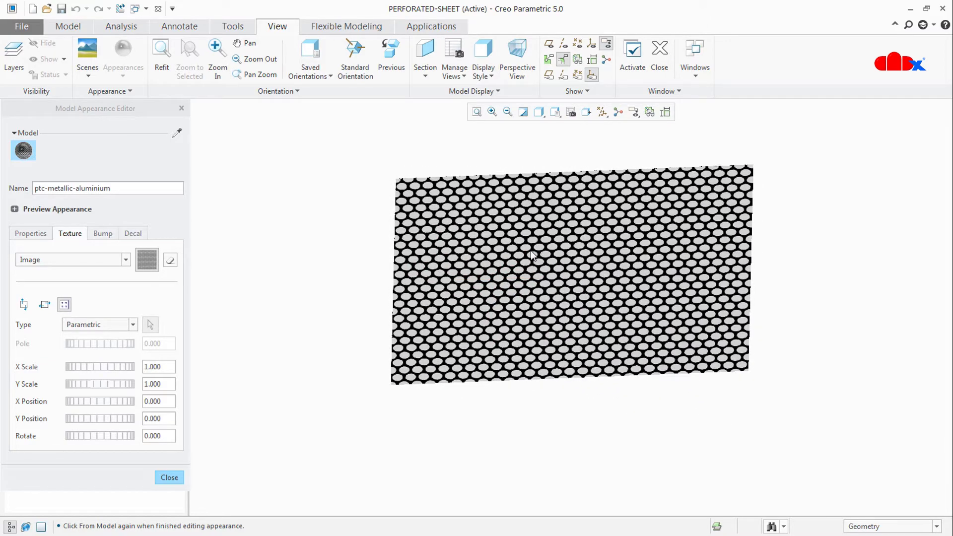
middle_click_drag(564, 296, 572, 296)
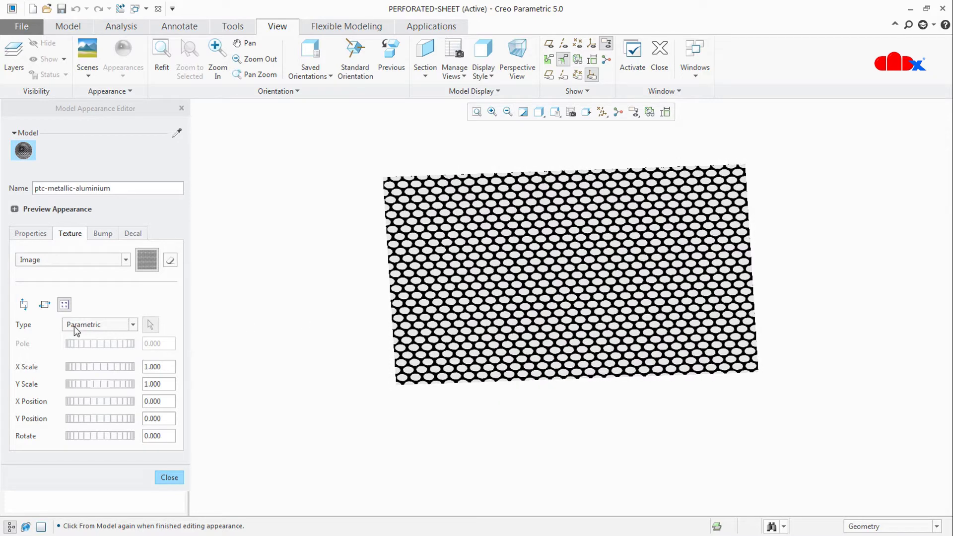
- Review the texture mapping types available for the mesh image, keeping Parametric
left_click(105, 326)
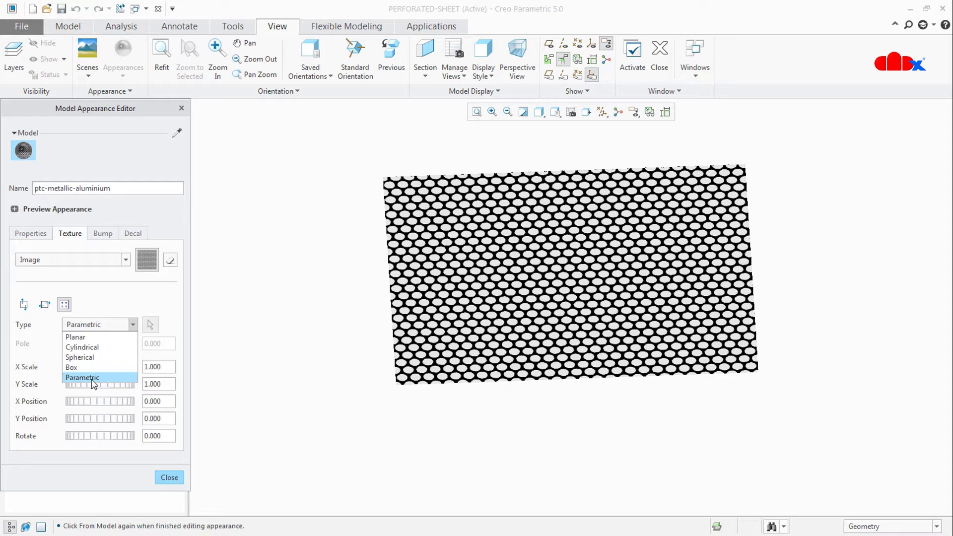
left_click(111, 324)
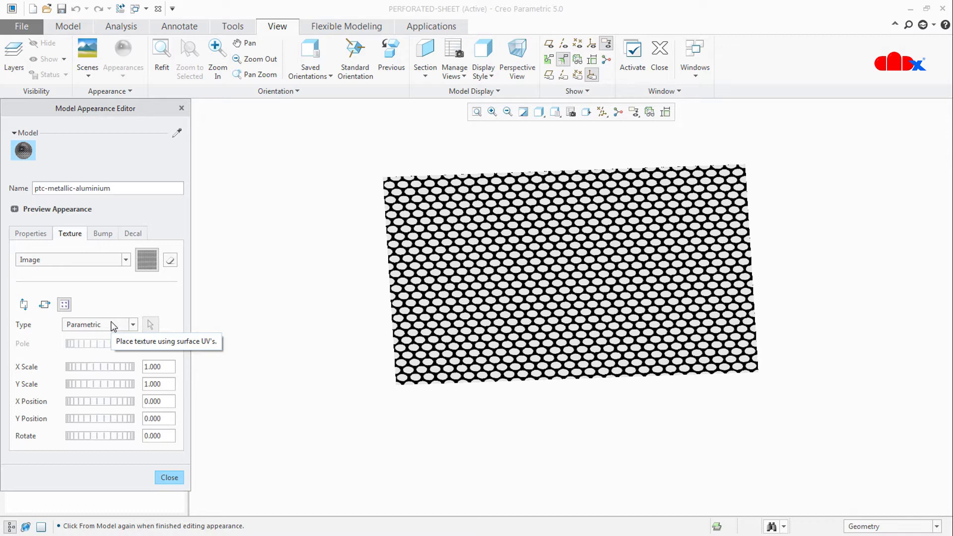
left_click(113, 325)
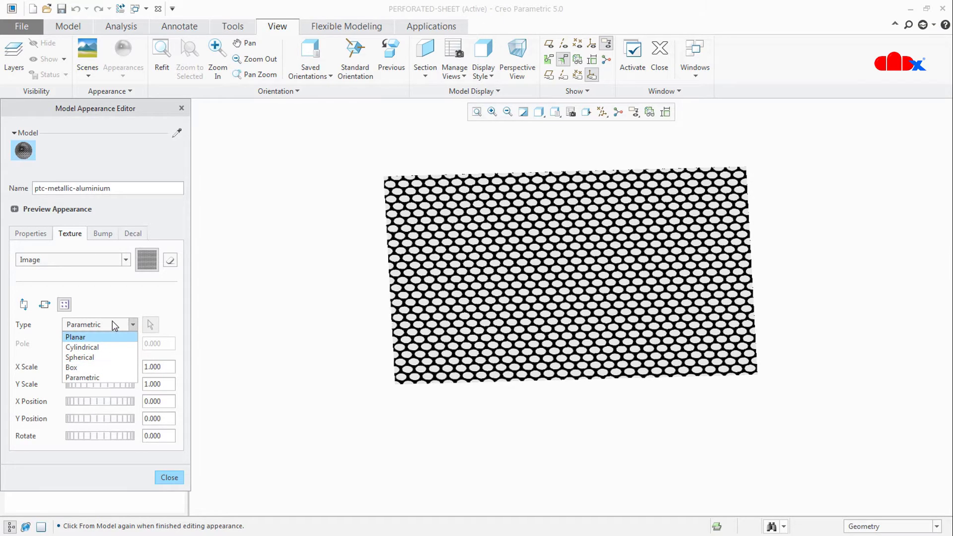
left_click(112, 324)
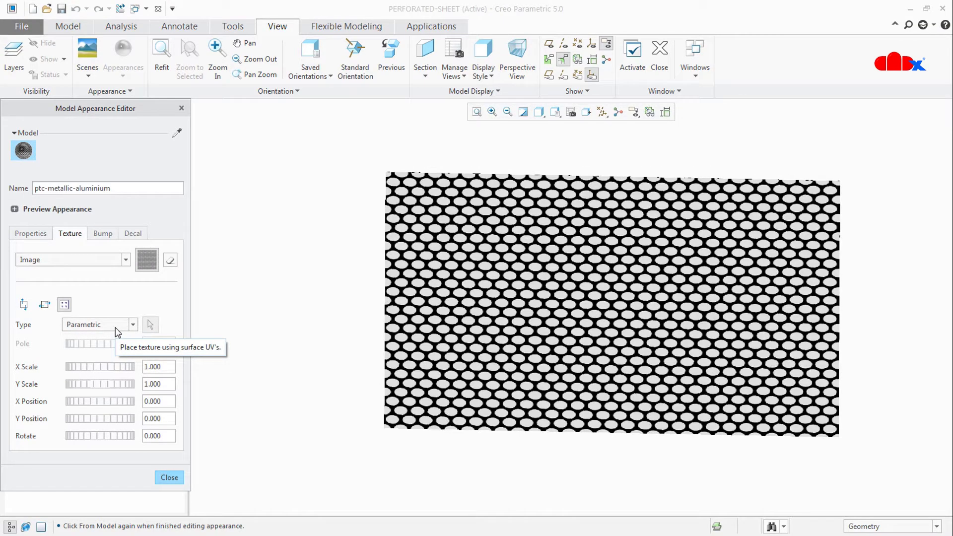
- Set the texture mapping type to Box and inspect the mesh pattern along the sheet's thin edges
left_click(115, 327)
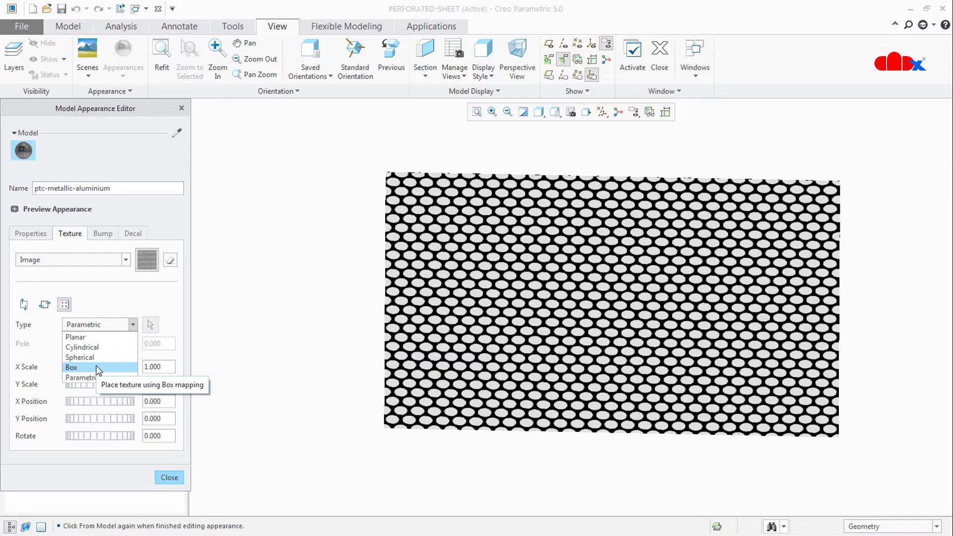
left_click(98, 368)
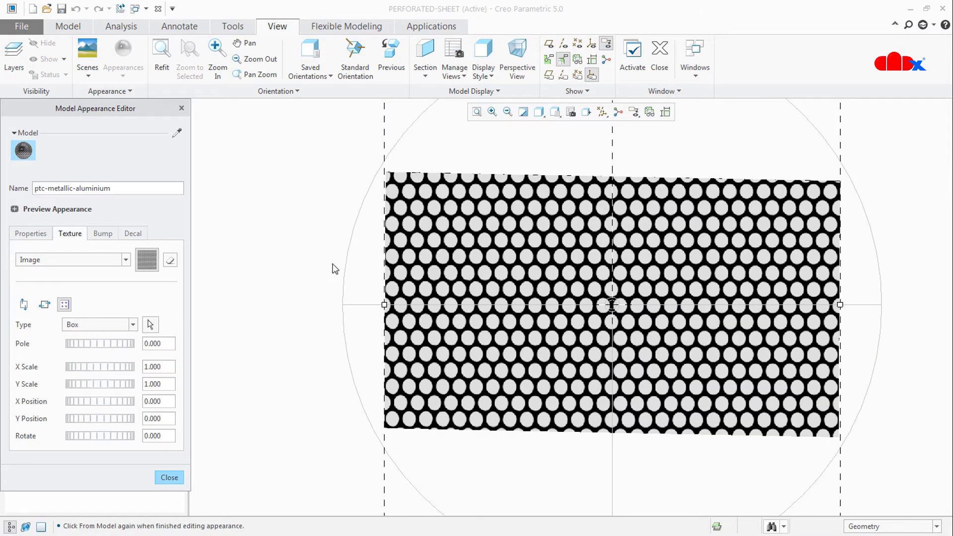
middle_click_drag(395, 229, 416, 208)
scroll(416, 208, "up", 5)
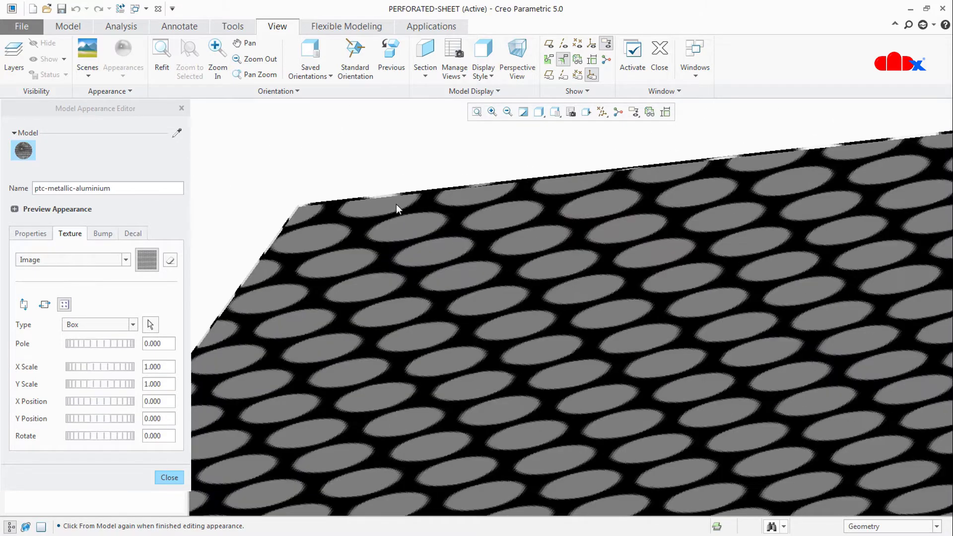
mouse_move(395, 205)
middle_mouse_down()
mouse_move(328, 240)
mouse_move(378, 301)
mouse_move(371, 319)
mouse_move(378, 313)
middle_mouse_up()
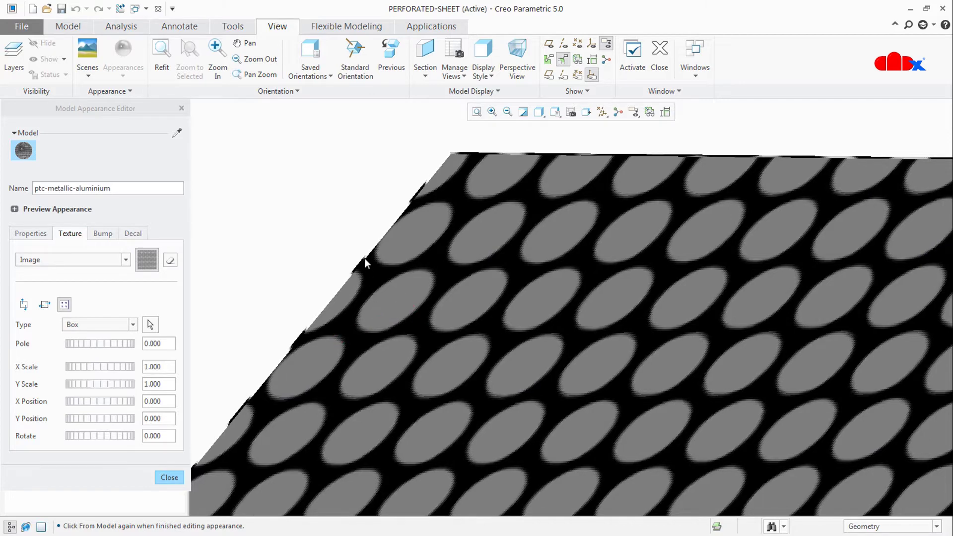
scroll(368, 263, "up", 6)
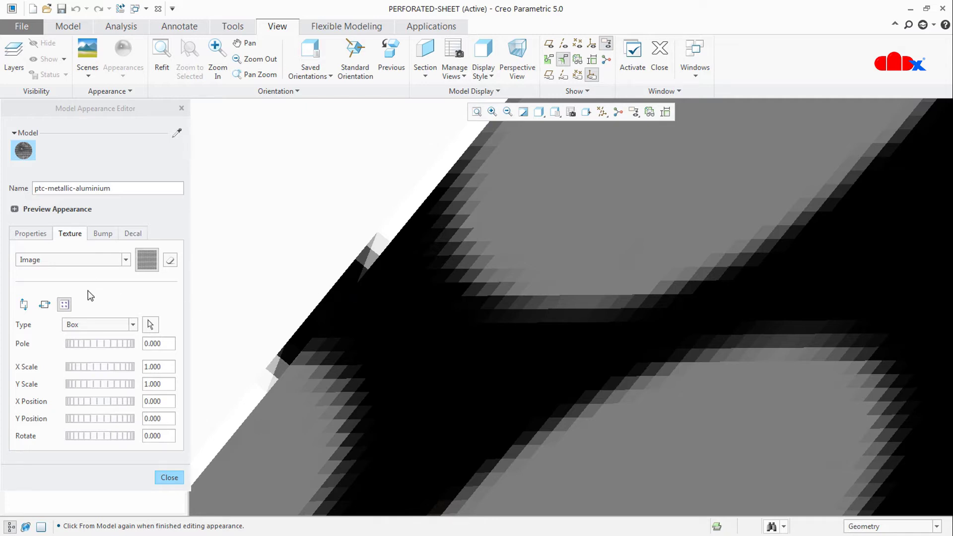
- Change the texture mapping type to Planar and examine how the mesh covers the sheet's corner and edges
left_click(85, 326)
left_click(83, 336)
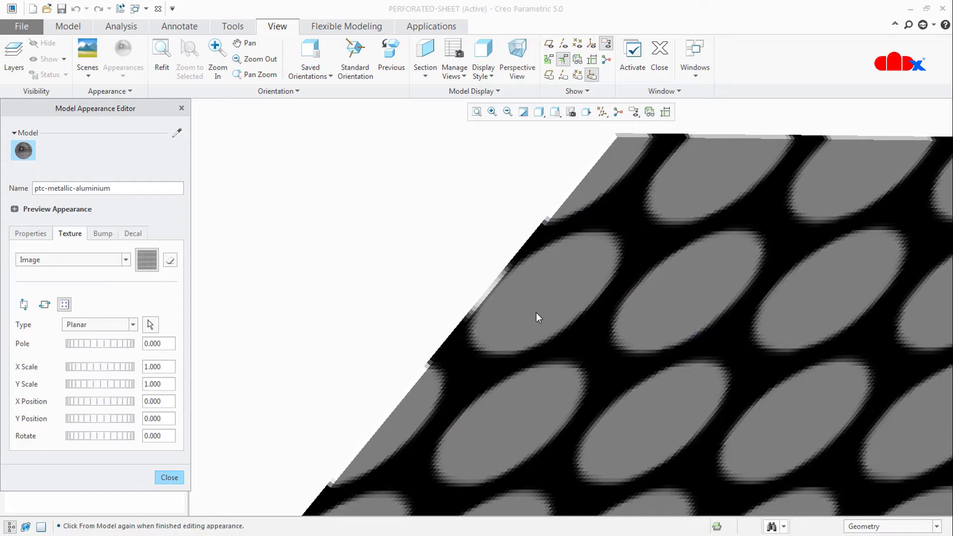
middle_click_drag(569, 359, 566, 254)
scroll(567, 255, "down", 5)
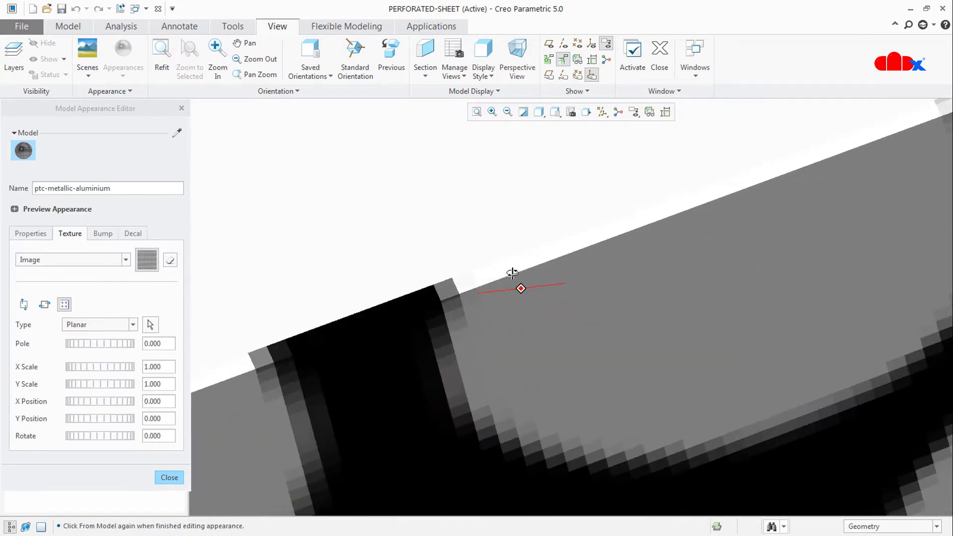
scroll(496, 308, "up", 3)
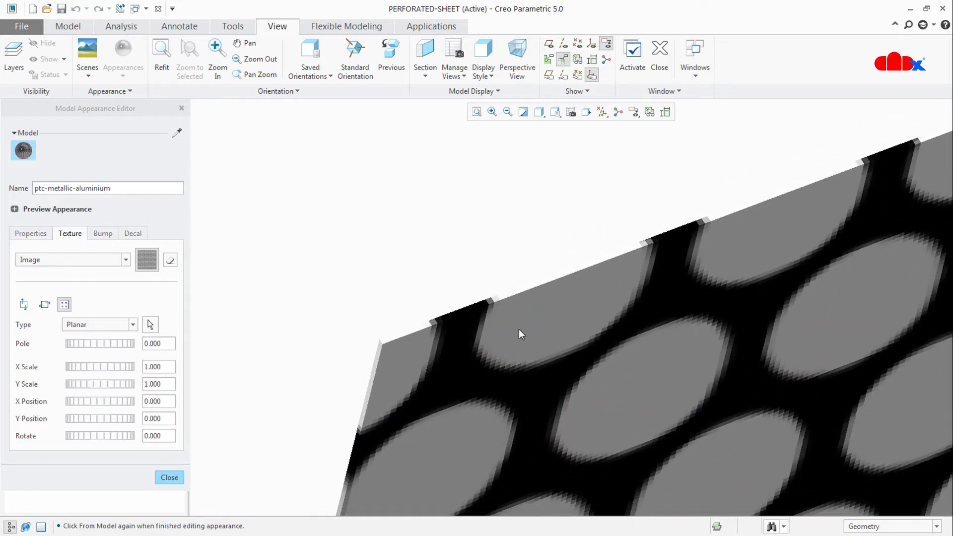
scroll(423, 337, "down", 2)
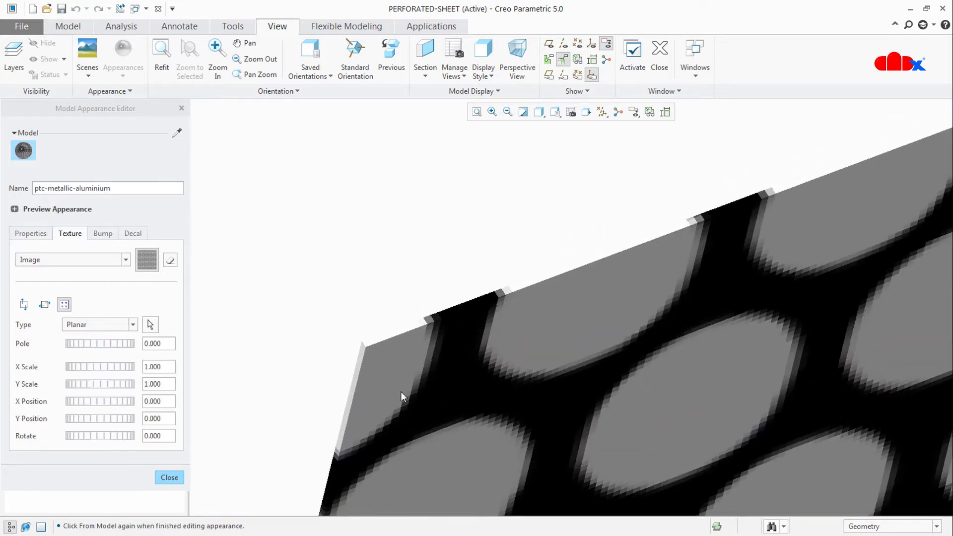
- Switch the texture mapping back to Box and compare the mesh on the sheet's edges with the Planar result
left_click(114, 324)
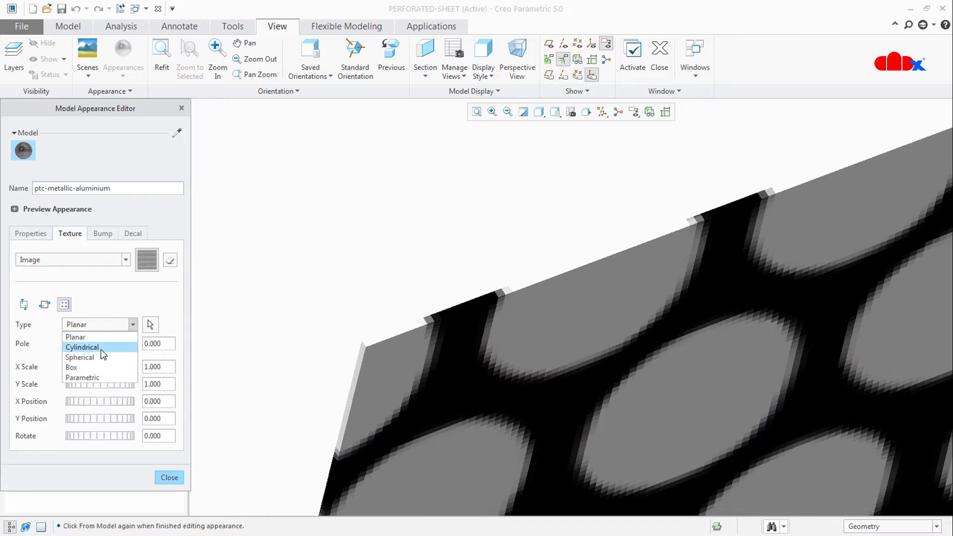
left_click(92, 368)
scroll(488, 346, "down", 3)
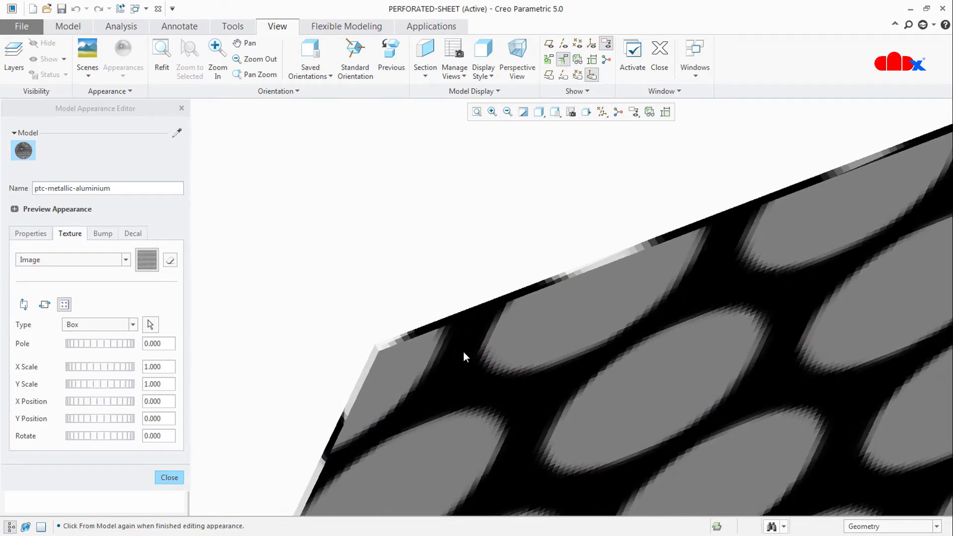
scroll(437, 326, "down", 2)
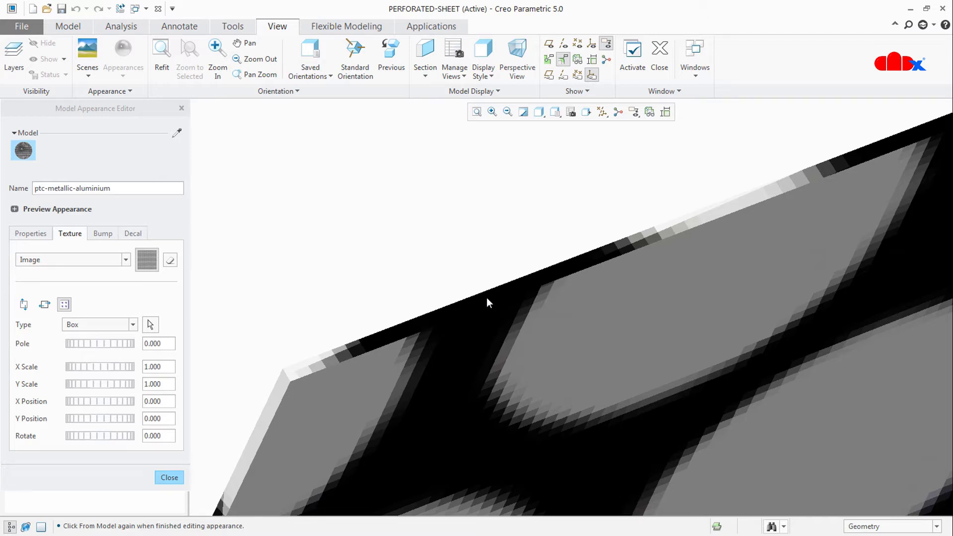
scroll(487, 297, "up", 10)
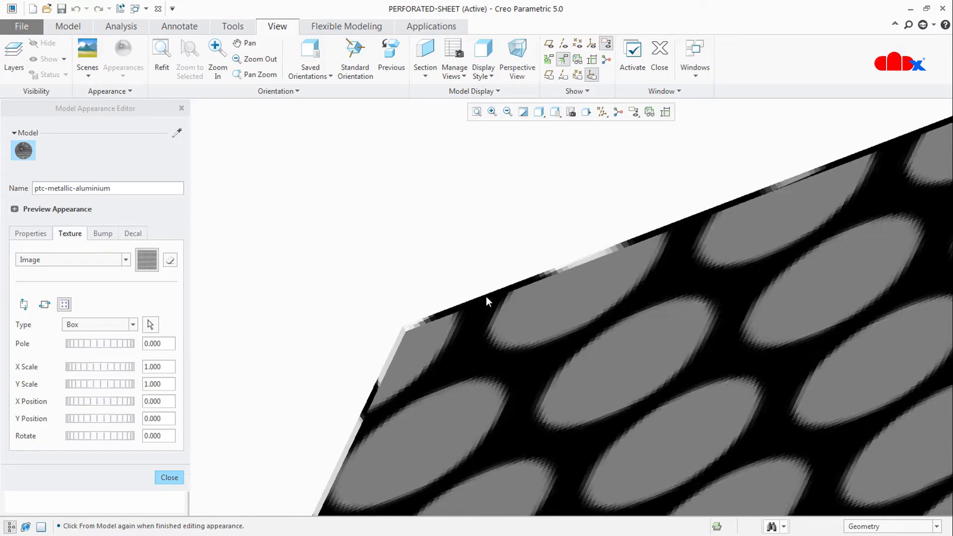
scroll(515, 297, "down", 5)
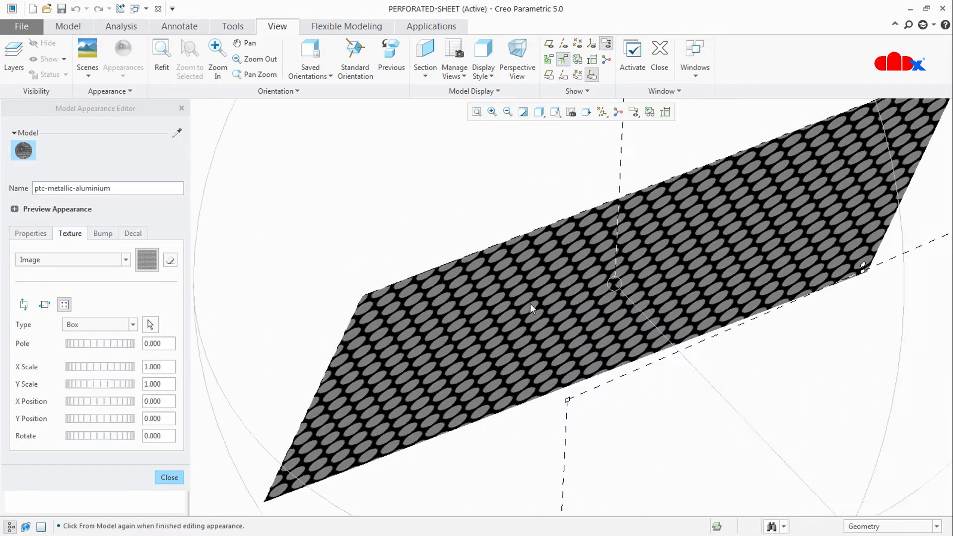
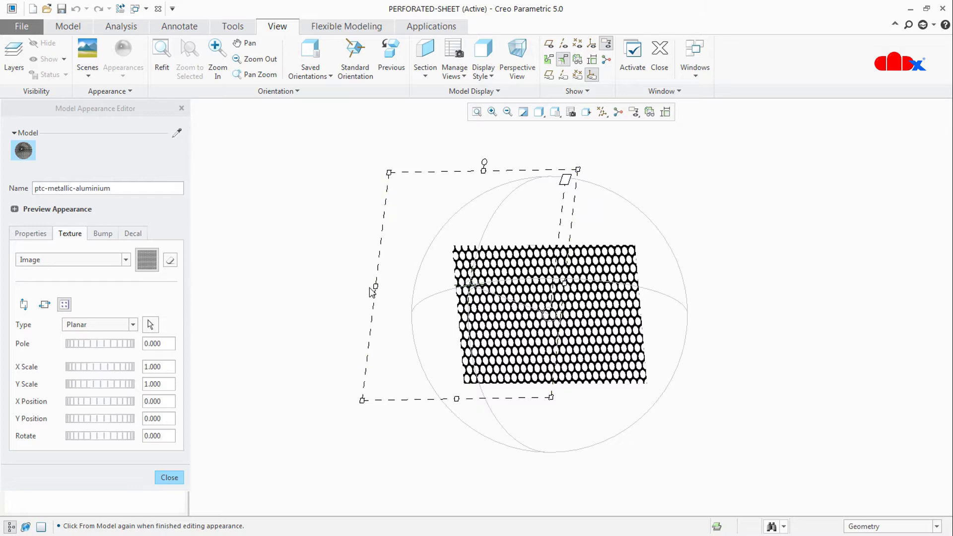
- Examine the Planar mapping's projection frame relative to the sheet from edge-on and angled views
left_click_drag(572, 257, 688, 261)
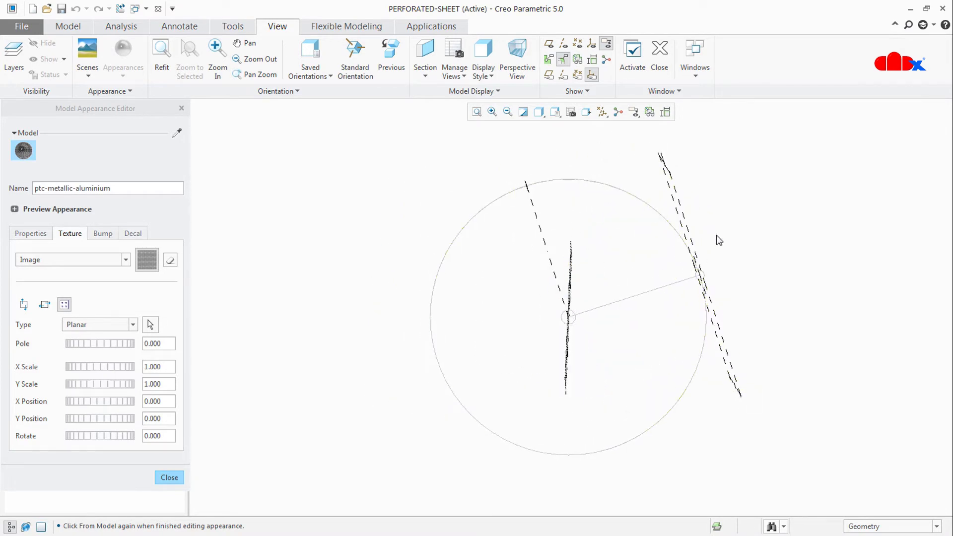
middle_click_drag(715, 238, 565, 276)
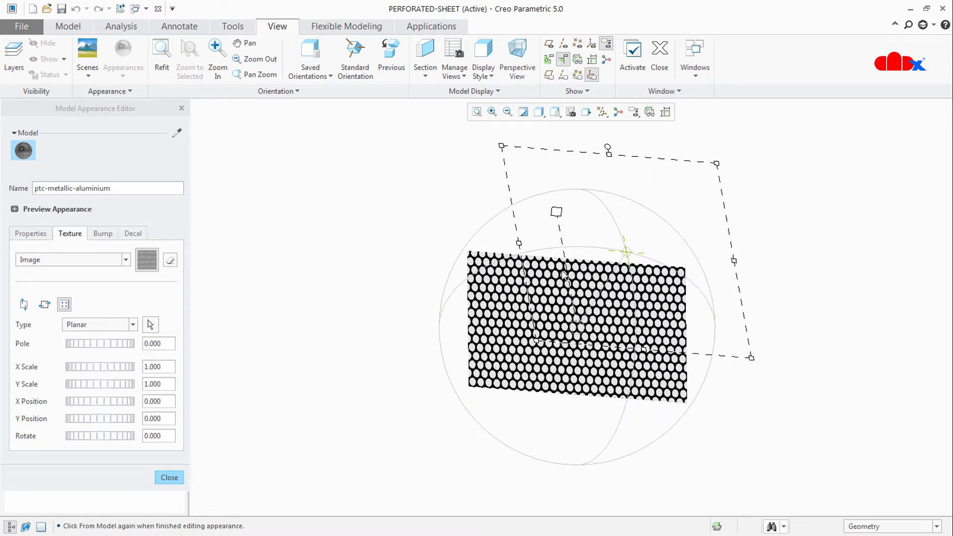
- Orient the view normal to the sheet's face and reapply the Planar mapping after switching briefly to Parametric
left_click(586, 113)
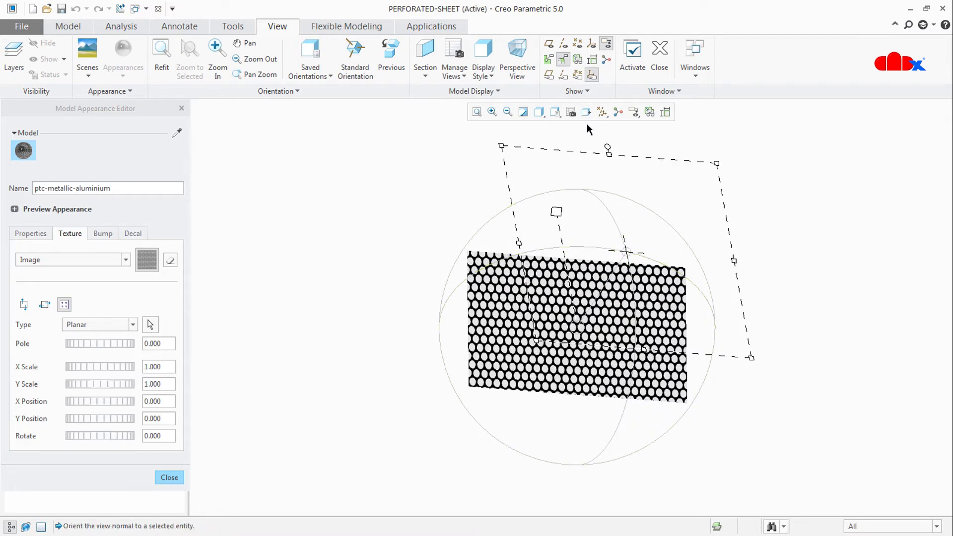
left_click(586, 298)
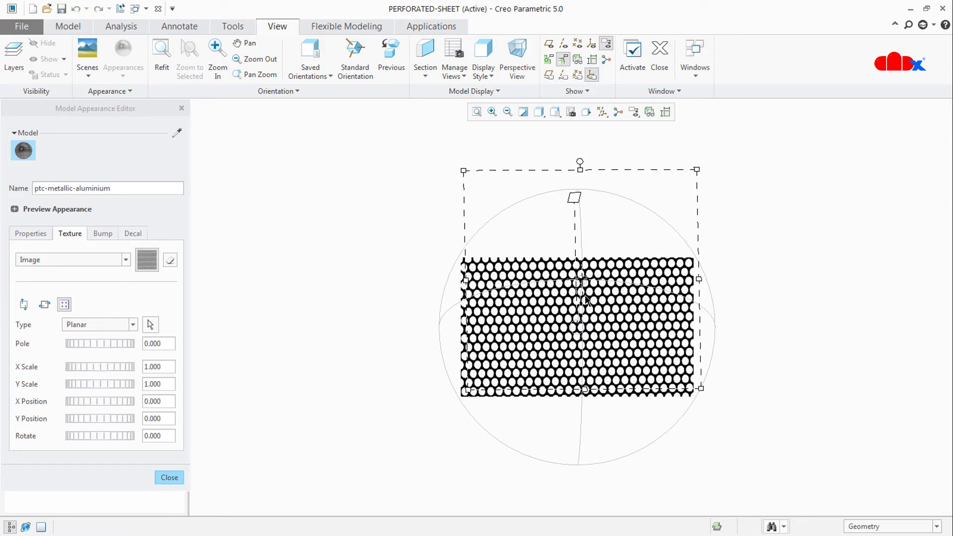
left_click(106, 323)
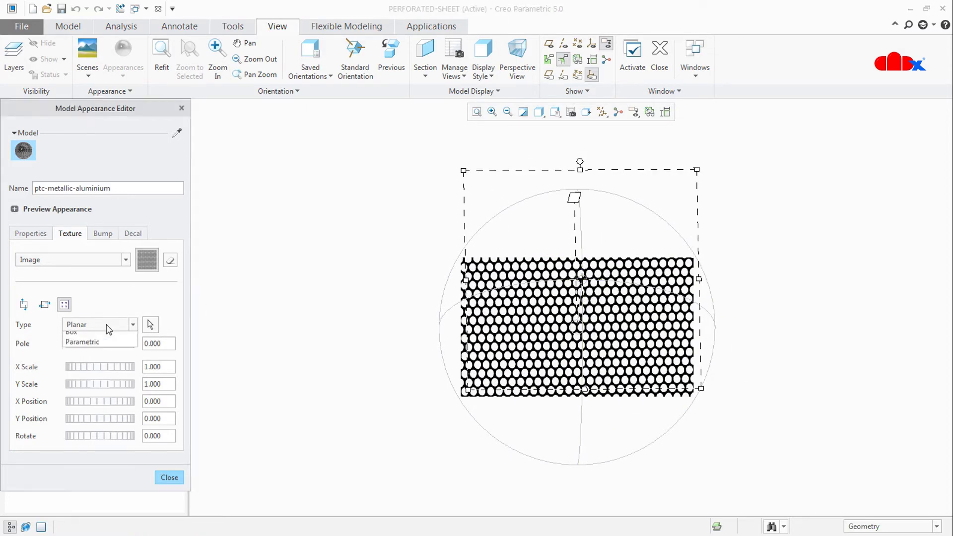
left_click(91, 376)
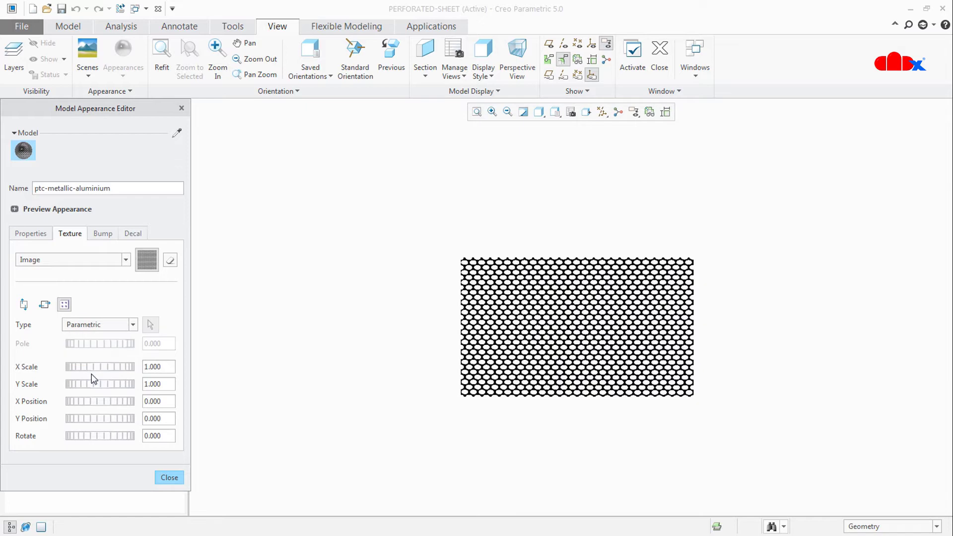
left_click(107, 324)
left_click(102, 337)
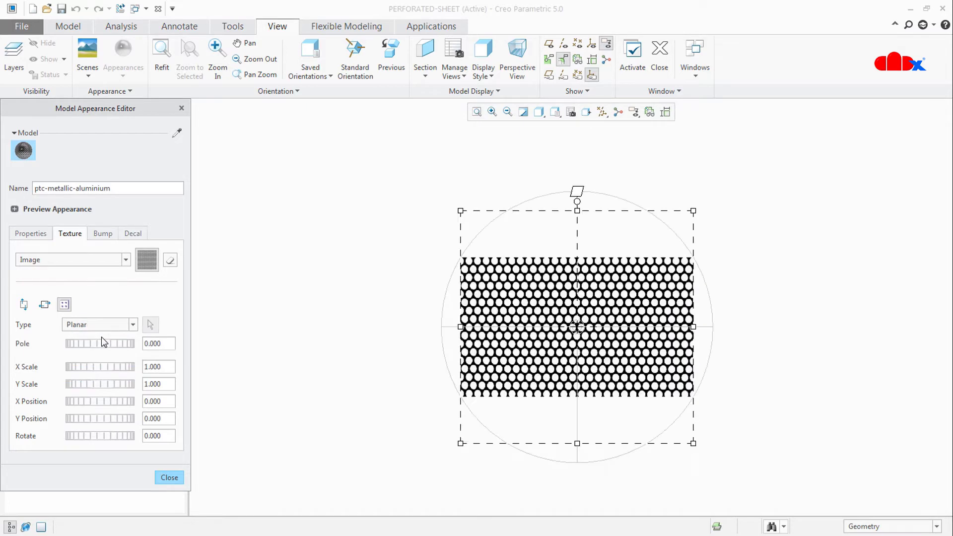
- Examine the realigned Planar projection frame from an angled view, return to the face-on view and keep the Planar type
middle_click_drag(745, 371, 612, 374)
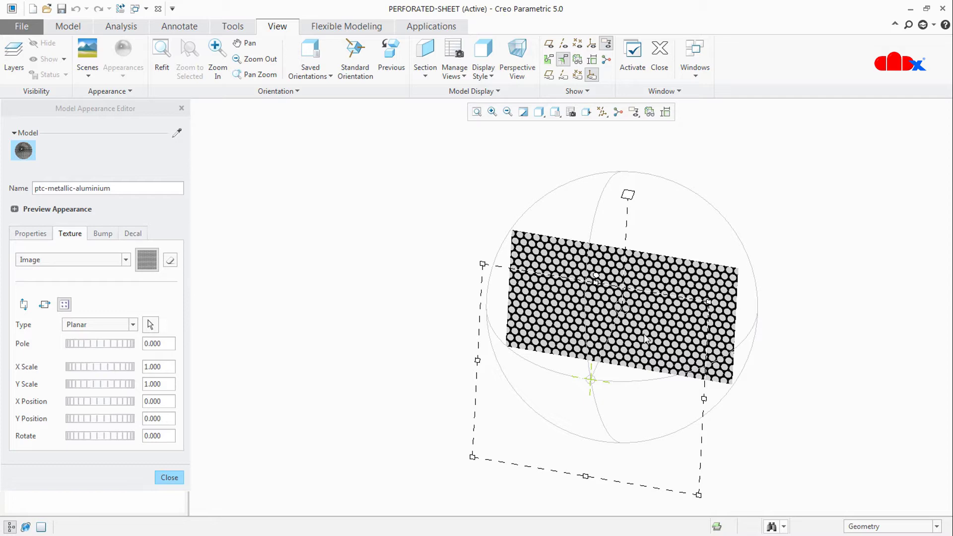
middle_click_drag(661, 328, 666, 320)
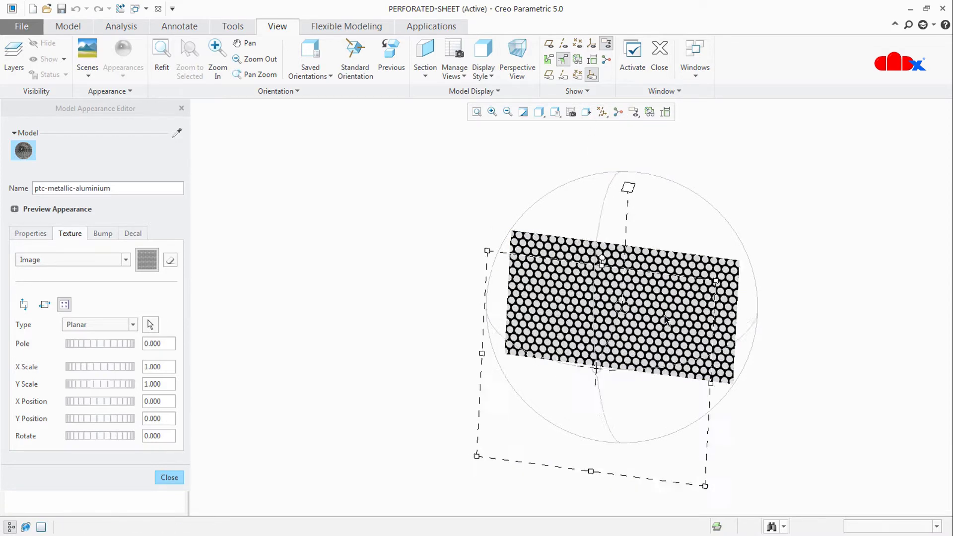
key("ctrl+d")
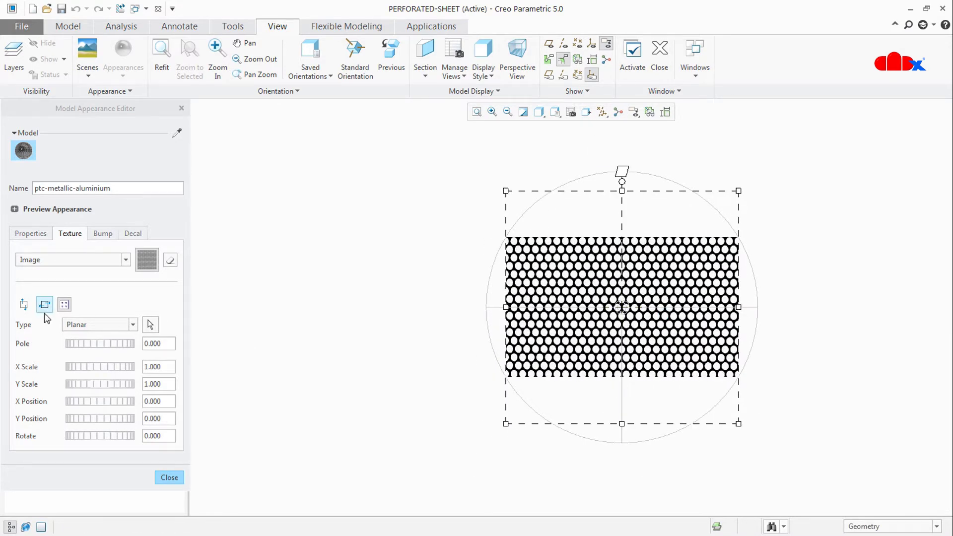
left_click(97, 326)
left_click(92, 337)
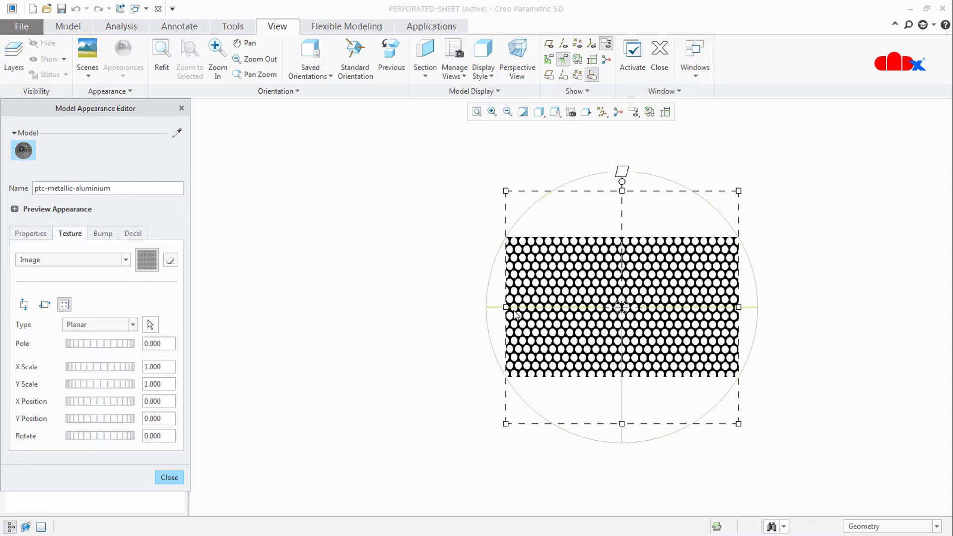
- Resize the Planar texture frame on the sheet to an X Scale of 1.592 and a Y Scale of 1.888
left_click_drag(507, 310, 578, 332)
left_click_drag(624, 191, 629, 267)
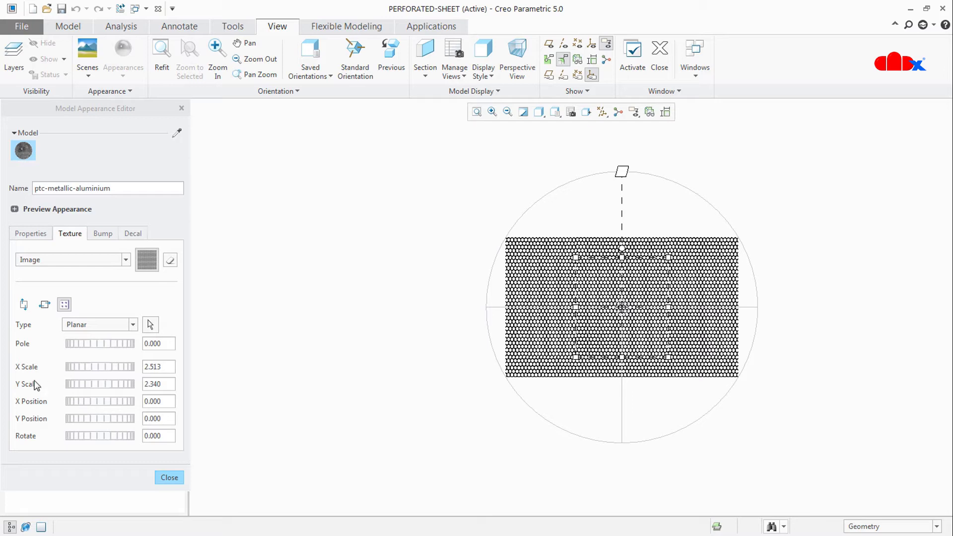
left_click_drag(579, 313, 551, 318)
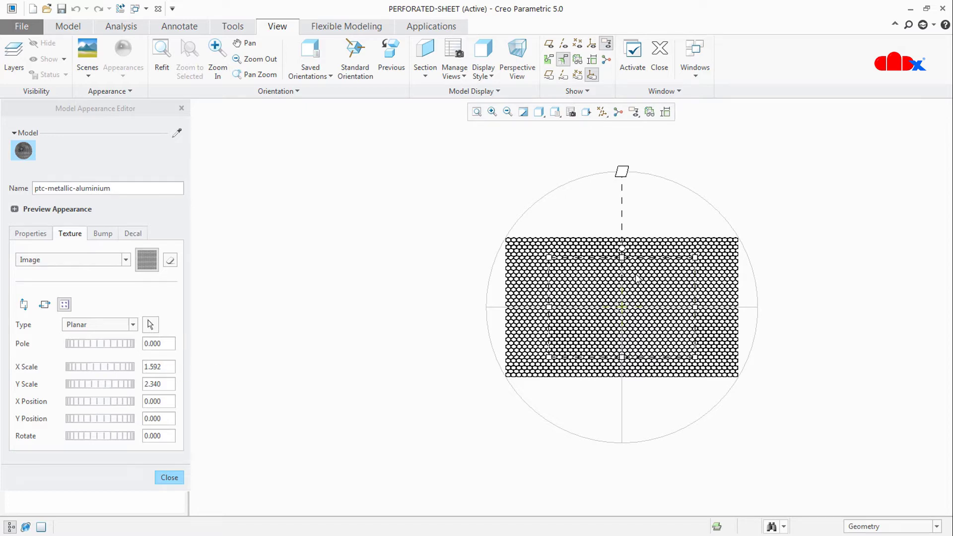
left_click_drag(624, 262, 623, 252)
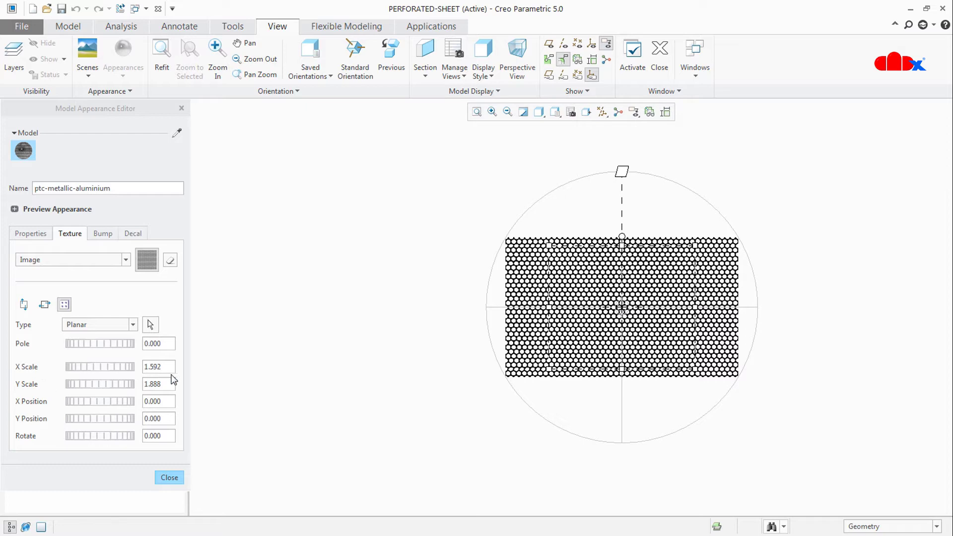
- Set the texture's X Scale to 2.160 and Y Scale to 2.300 and inspect the mesh on the sheet up close
left_click_drag(95, 387, 120, 377)
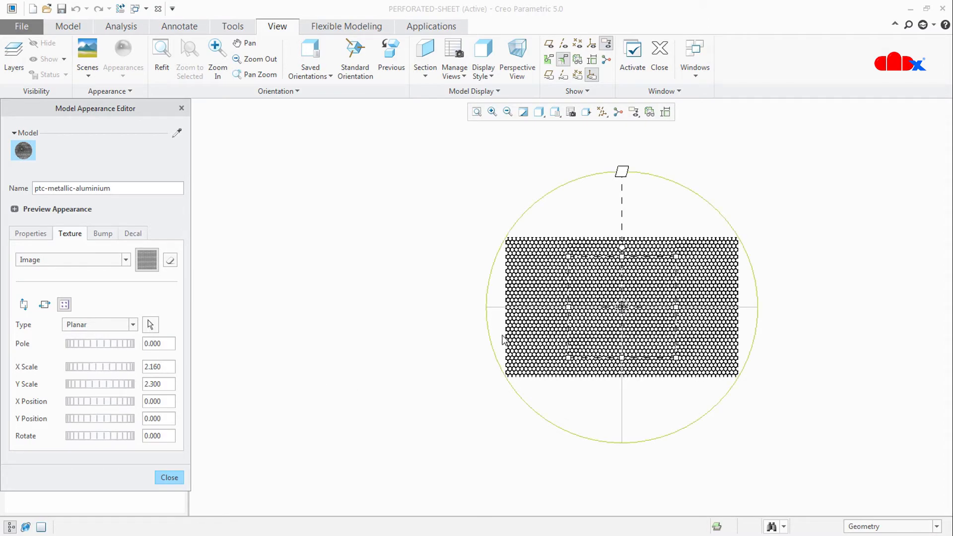
middle_click_drag(503, 338, 601, 318)
scroll(546, 288, "up", 2)
middle_click_drag(546, 288, 544, 293)
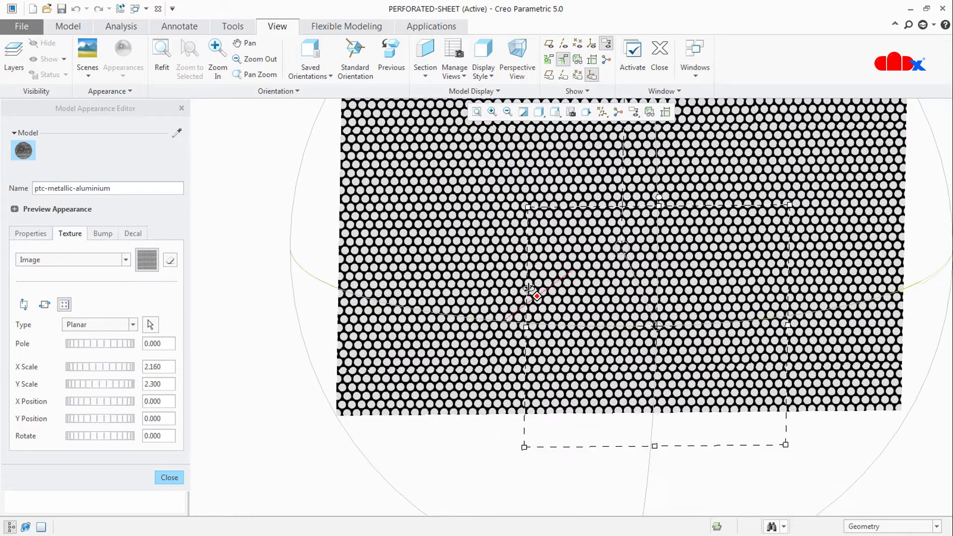
scroll(537, 330, "down", 2)
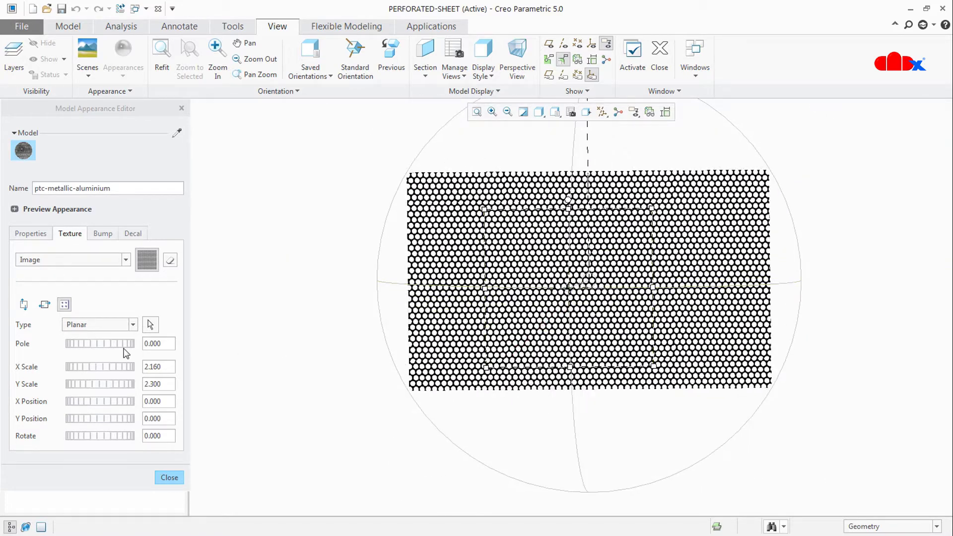
- Try adjusting the texture's Pole and rotating it by -9, and reset Rotate to 0
mouse_move(86, 341)
left_mouse_down()
mouse_move(106, 360)
mouse_move(82, 358)
left_mouse_up()
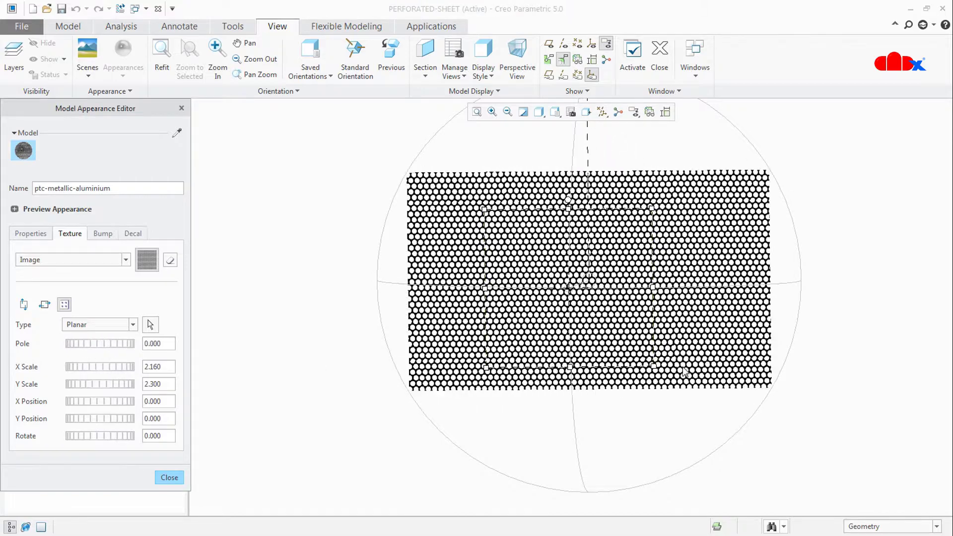
key("ctrl+d")
mouse_move(91, 439)
left_mouse_down()
mouse_move(143, 459)
mouse_move(80, 447)
mouse_move(155, 474)
mouse_move(119, 467)
mouse_move(75, 431)
left_mouse_up()
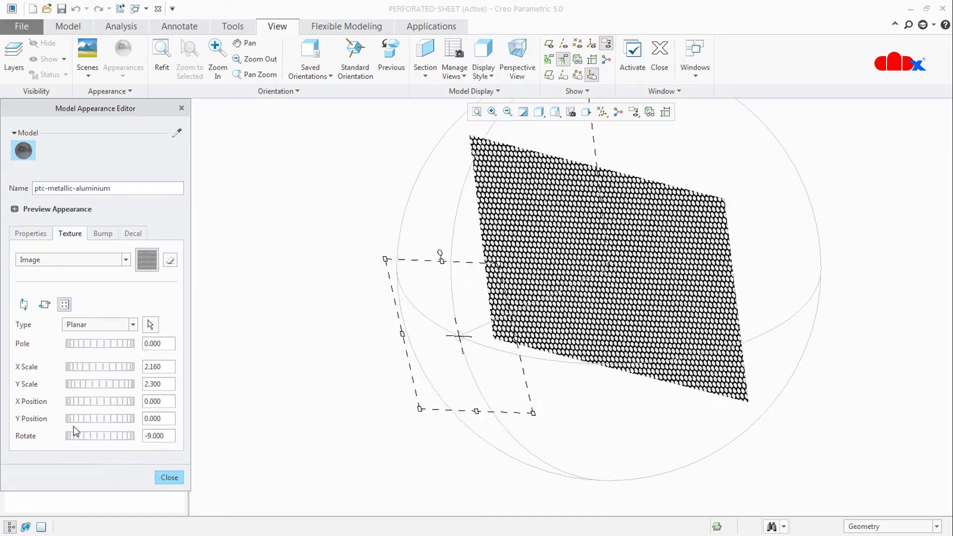
double_click(153, 436)
type("0")
key("Return")
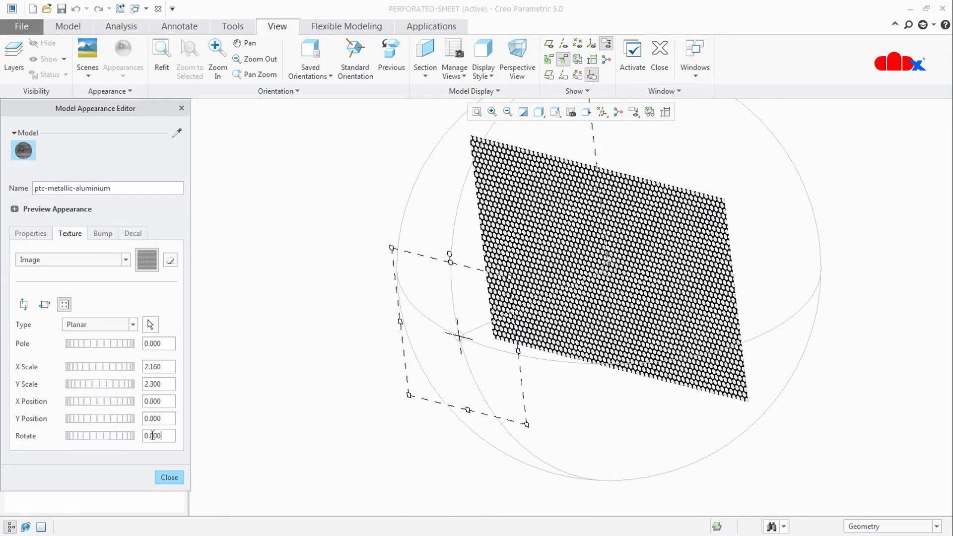
- Set the texture to X Scale 3.127, Y Scale 4.098, X Position 0.170 and Y Position 0.020, and finish editing the appearance
double_click(164, 344)
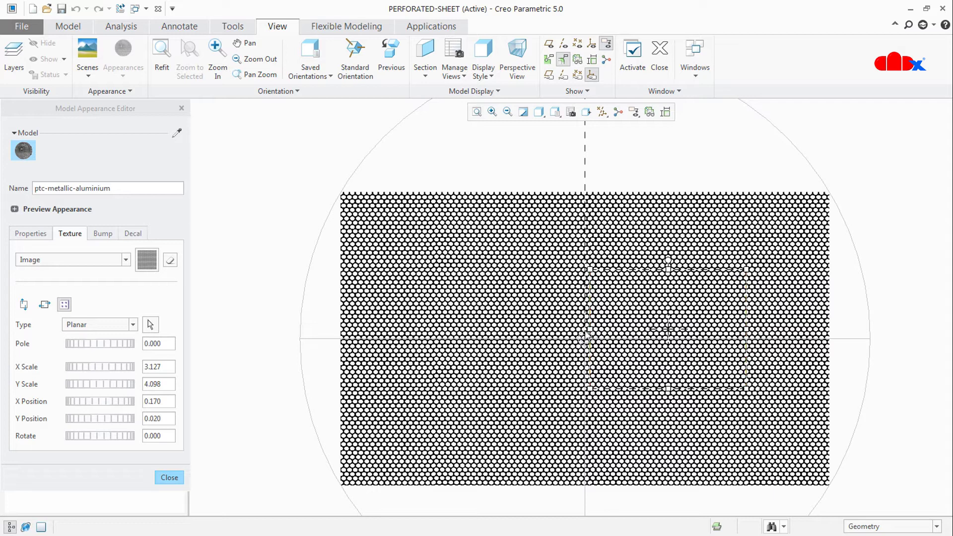
left_click(169, 477)
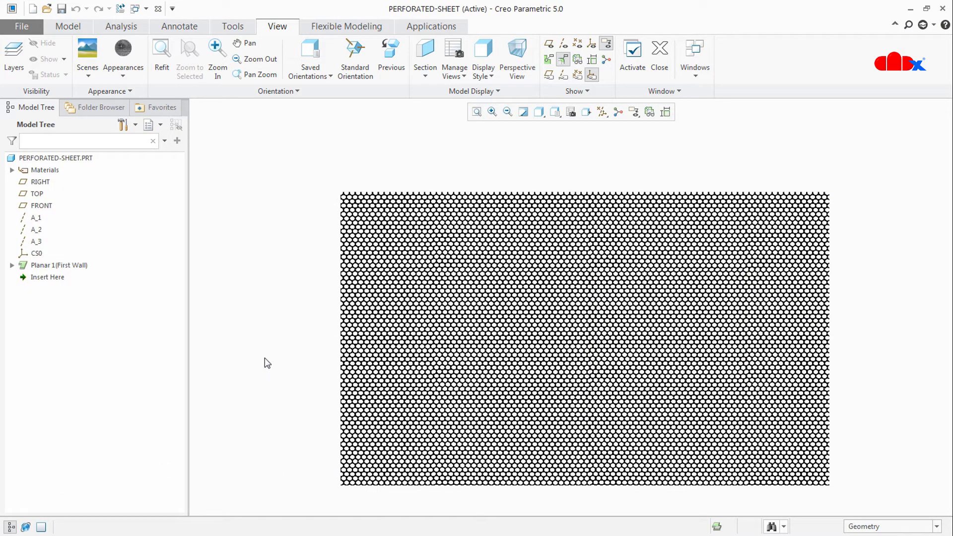
key("ctrl+d")
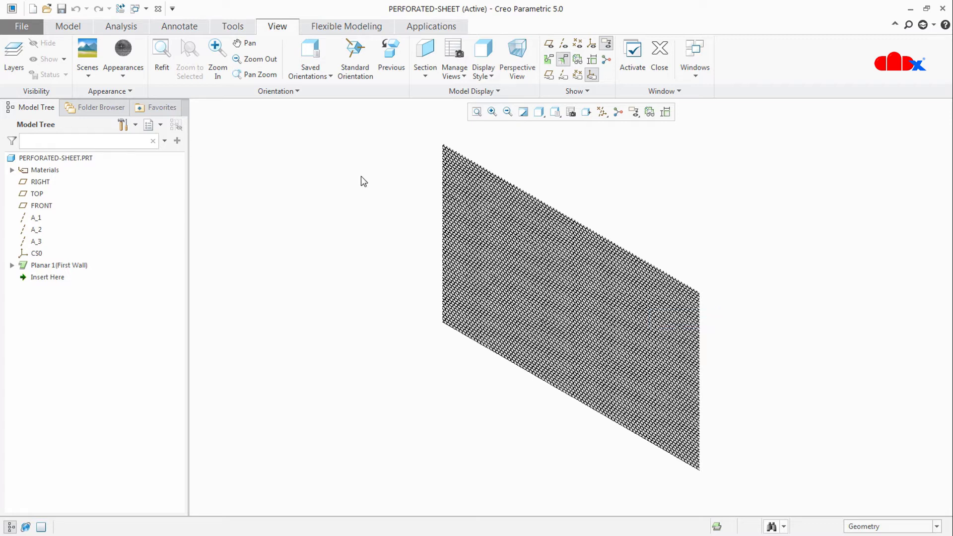
- Switch to CYLINDER.PRT and apply the white ptc-ceramic appearance to the whole part
left_click(145, 9)
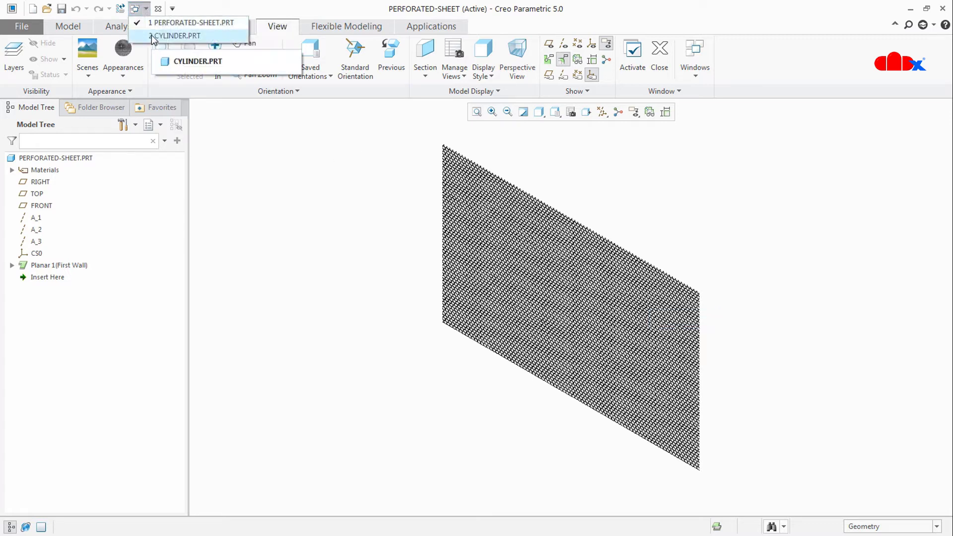
left_click(150, 35)
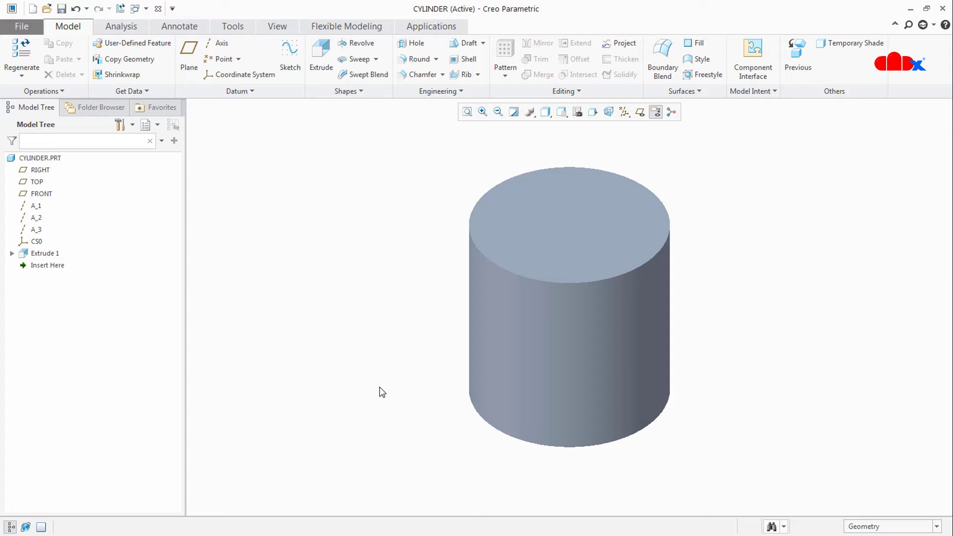
left_click(287, 29)
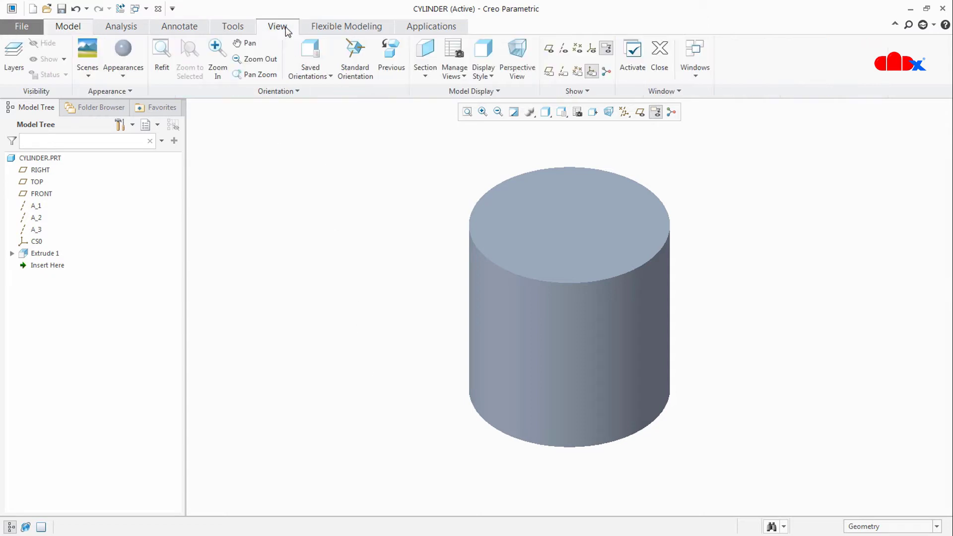
left_click(120, 66)
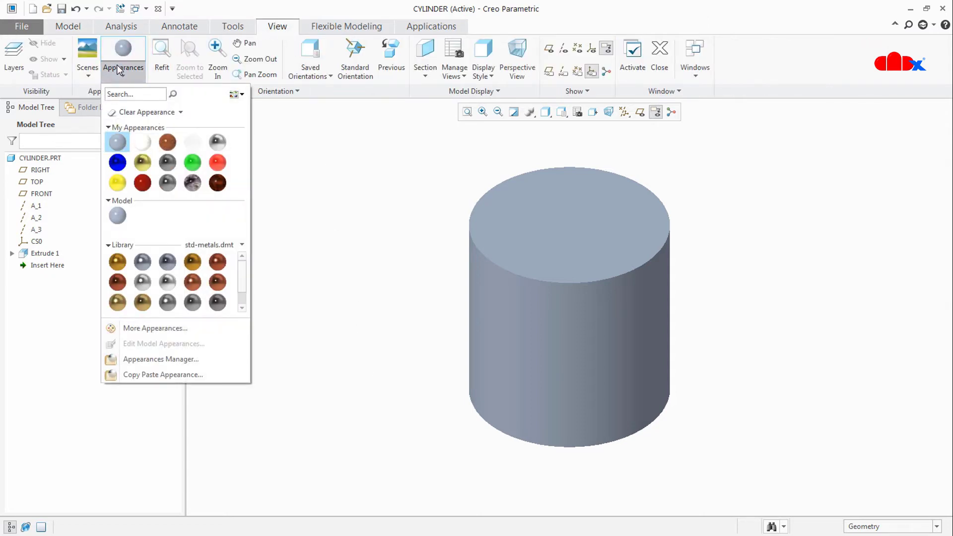
left_click(141, 147)
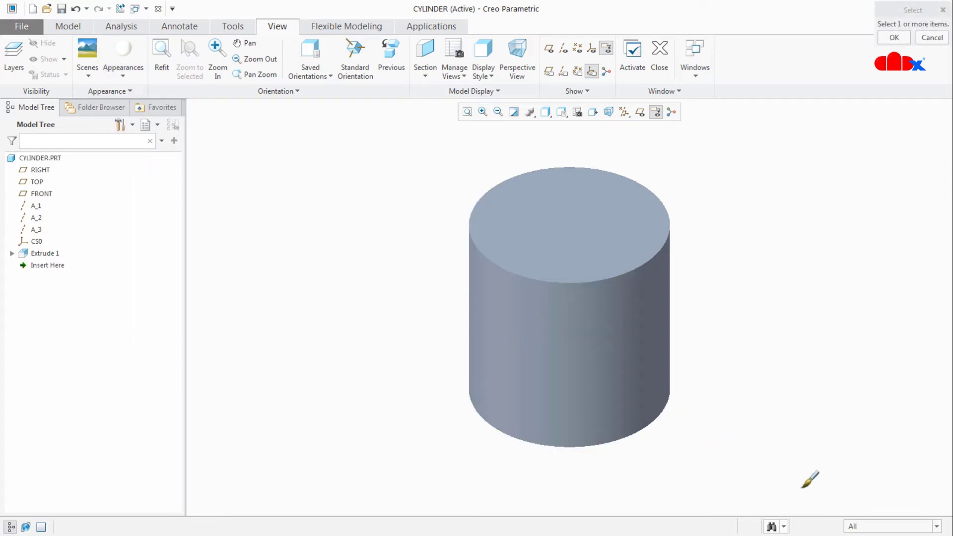
left_click(867, 526)
left_click(864, 513)
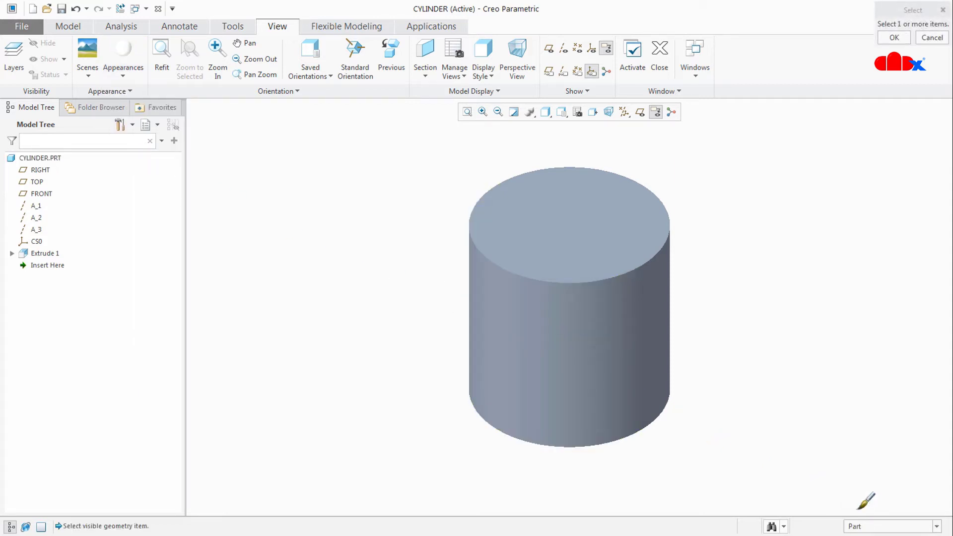
left_click(650, 337)
middle_click(731, 309)
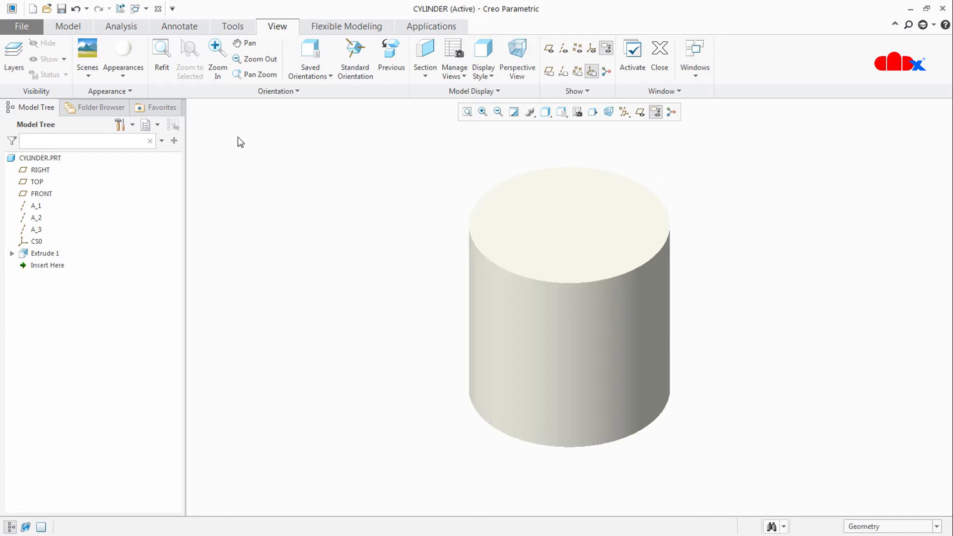
- Edit the cylinder's ptc-ceramic model appearance and set its texture to Image
left_click(125, 72)
right_click(110, 215)
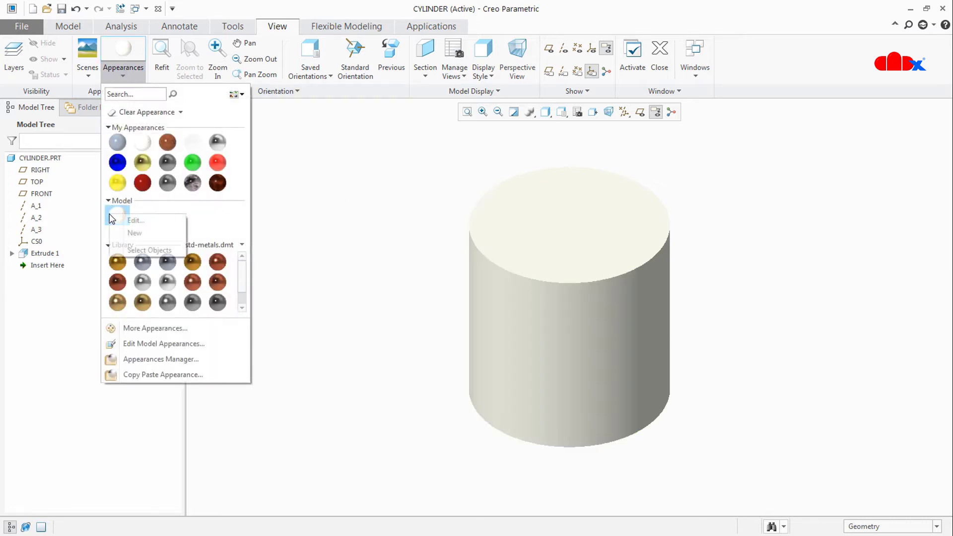
left_click(124, 219)
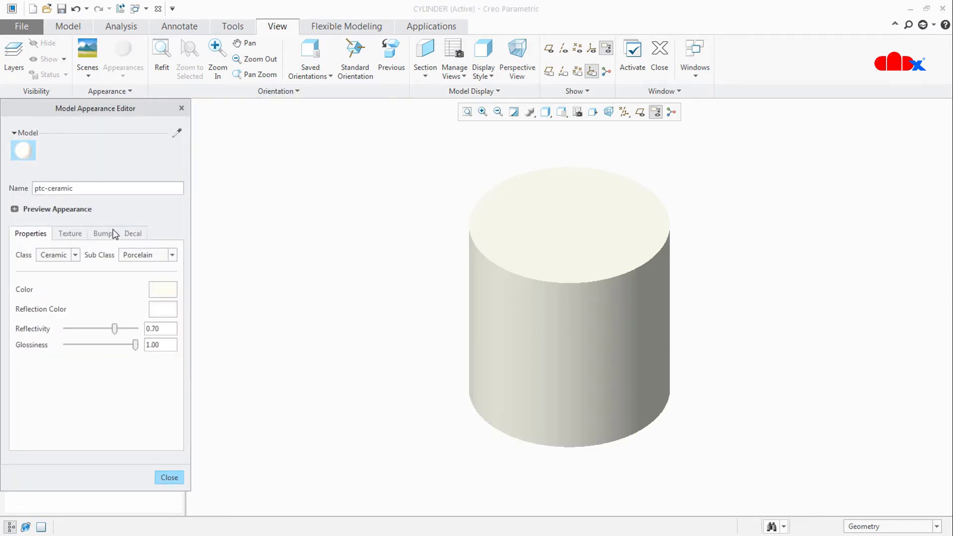
left_click(74, 235)
left_click(94, 259)
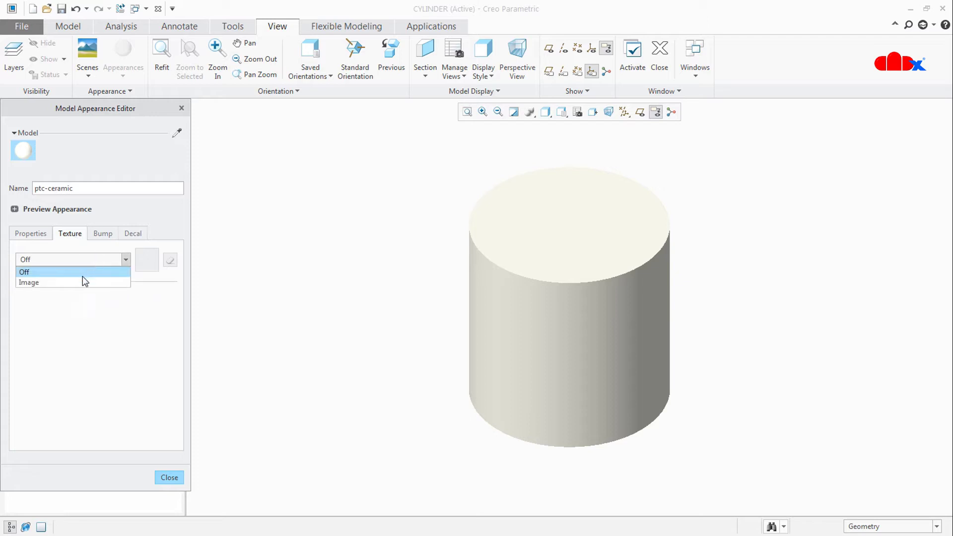
left_click(83, 281)
- Load Mesh.jpg from the working directory as the texture image and pick the cylinder's side surface for editing its mapping
left_click(148, 260)
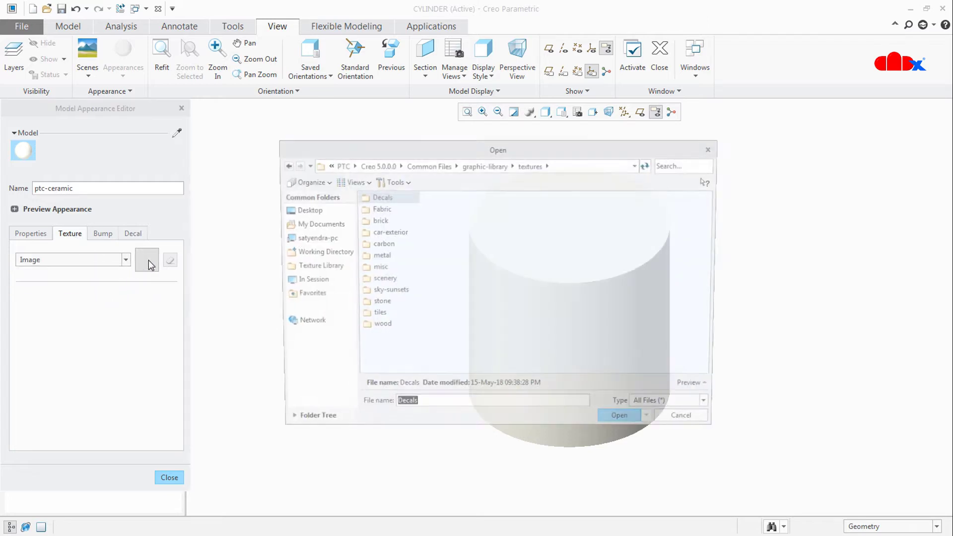
left_click(348, 253)
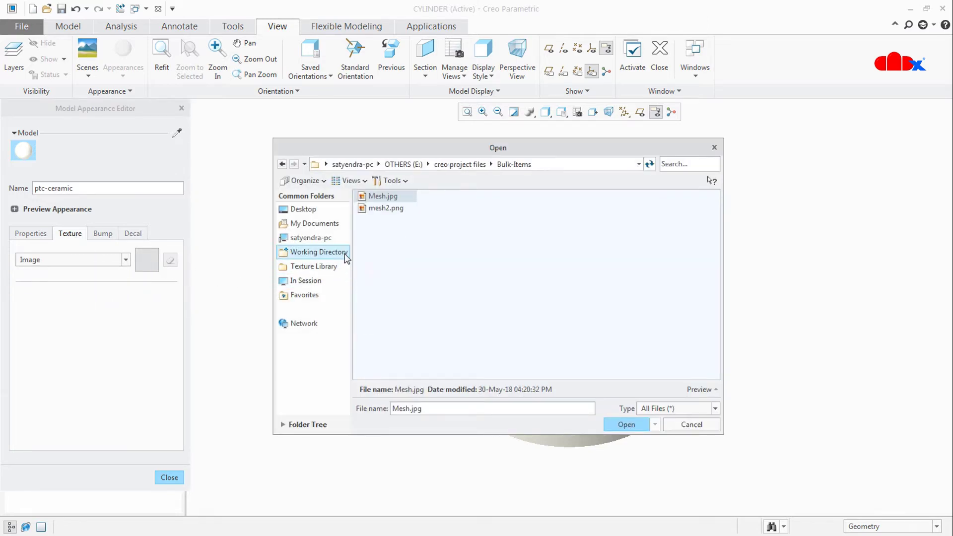
double_click(385, 193)
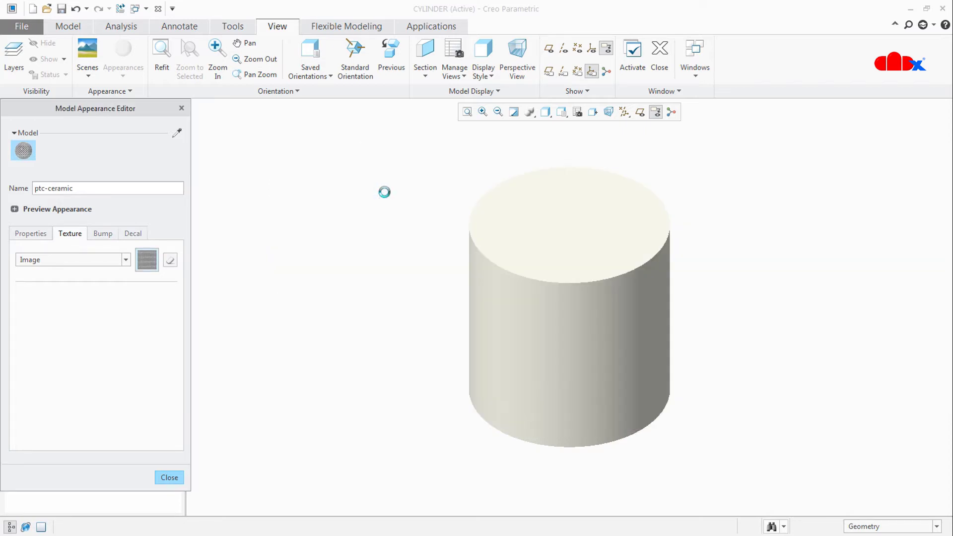
left_click(177, 133)
left_click(562, 336)
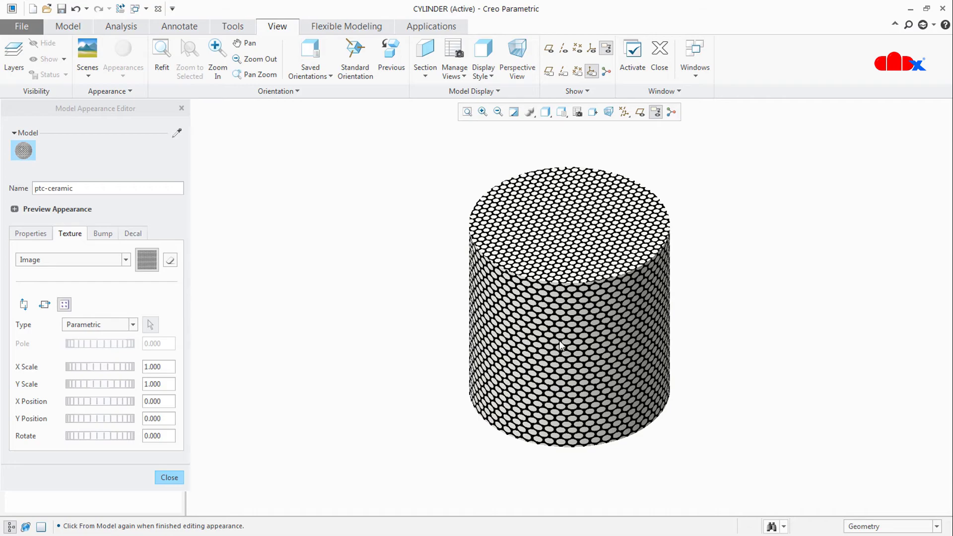
- Set the cylinder's mesh texture to X Scale 2.240 and Y Scale 1.670 with Parametric mapping
middle_click_drag(562, 346, 374, 364)
scroll(589, 385, "up", 3)
scroll(583, 388, "up", 1)
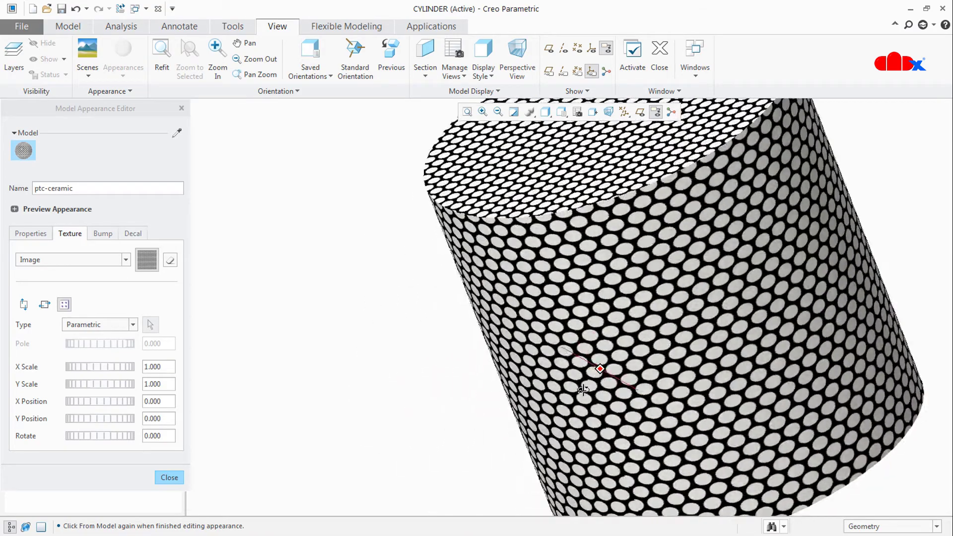
middle_click_drag(583, 389, 606, 372)
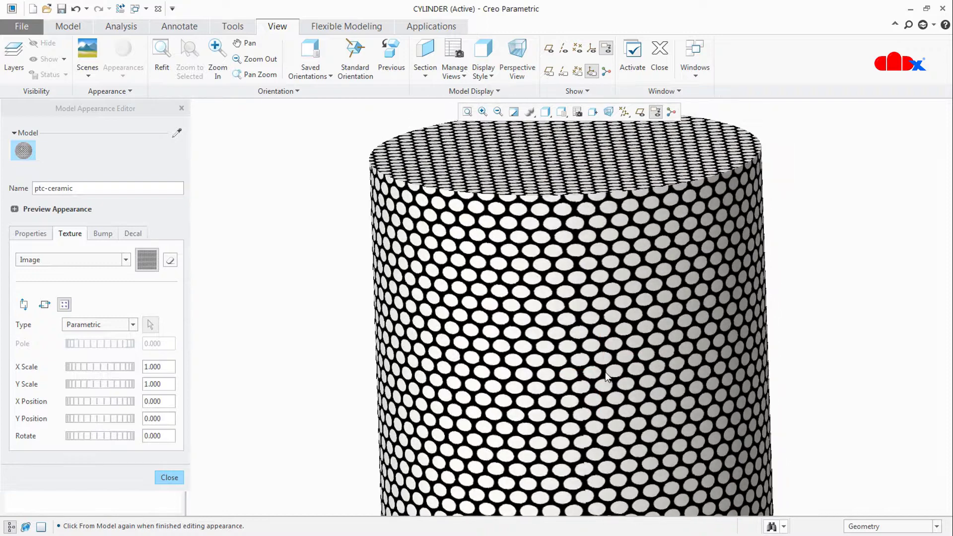
scroll(606, 372, "down", 2)
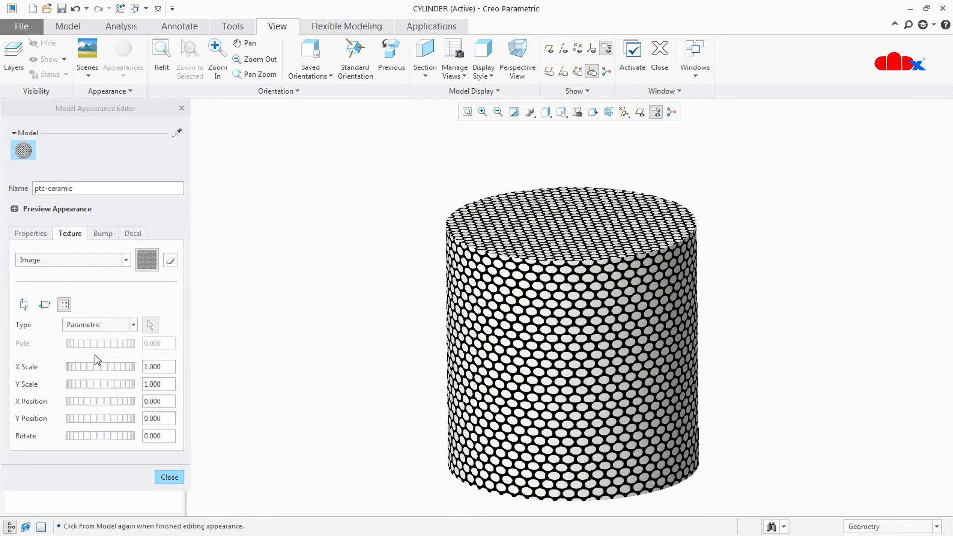
scroll(532, 434, "down", 4)
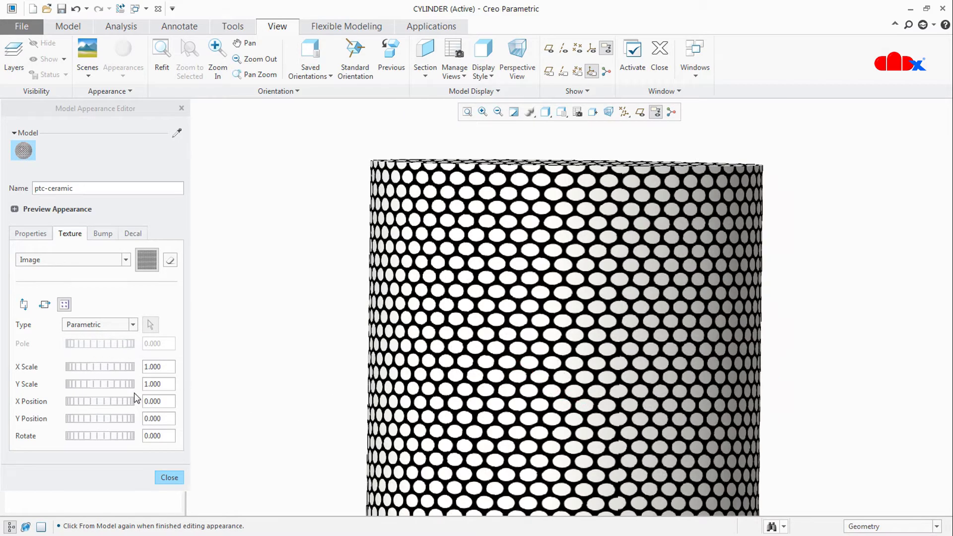
left_click_drag(96, 384, 136, 368)
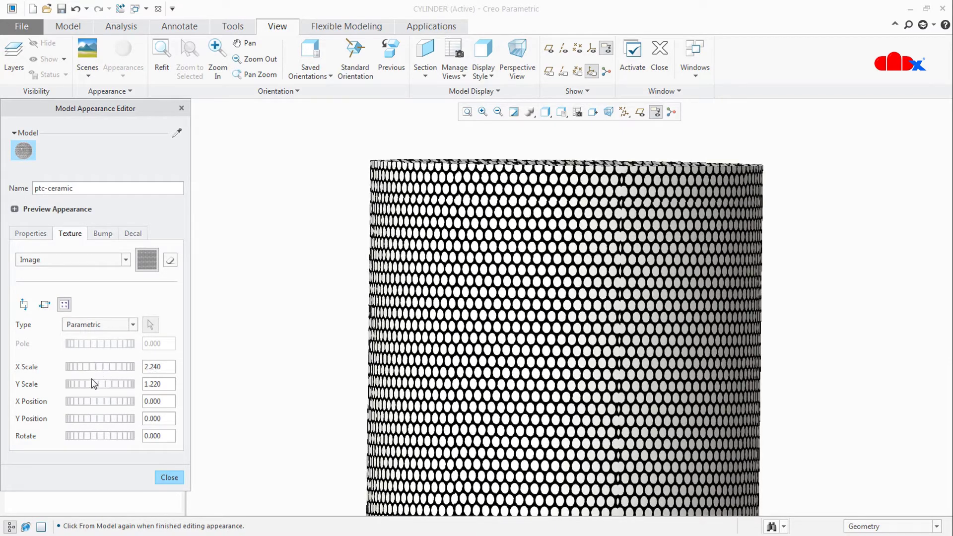
left_click_drag(91, 380, 111, 384)
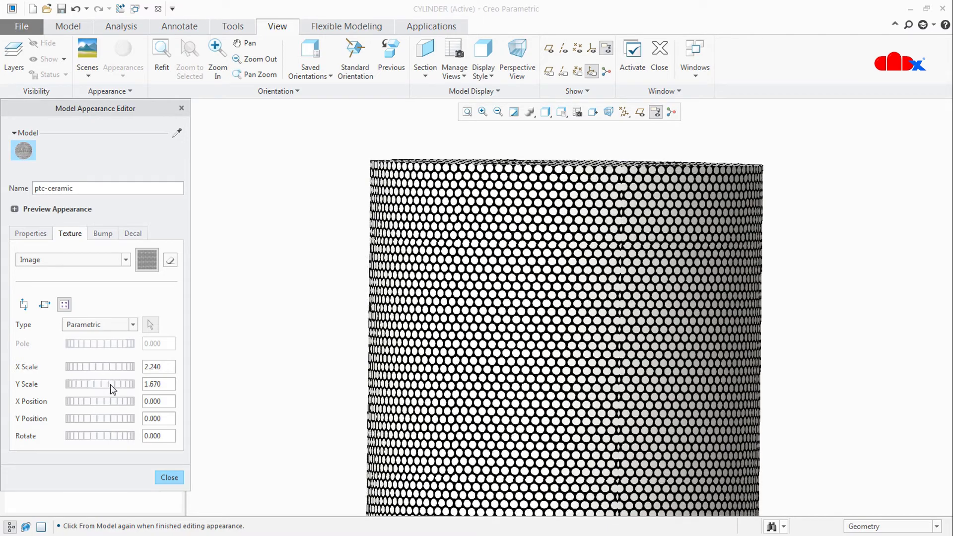
- Examine the Parametric mesh texture on the cylinder's side surface and top face from several angles
middle_click_drag(283, 374, 586, 334)
scroll(576, 348, "down", 3)
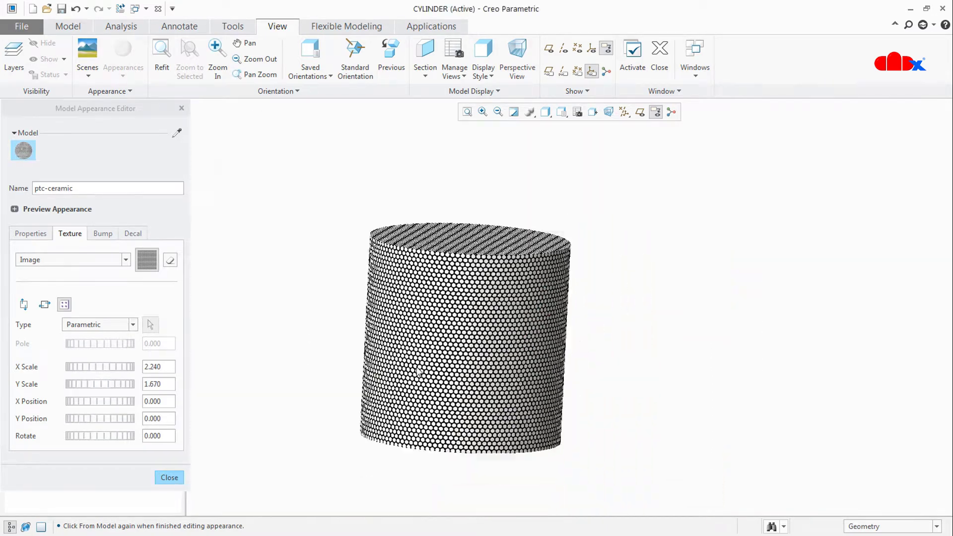
scroll(444, 340, "up", 4)
mouse_move(444, 339)
middle_mouse_down()
mouse_move(423, 332)
mouse_move(437, 329)
middle_mouse_up()
scroll(470, 353, "down", 3)
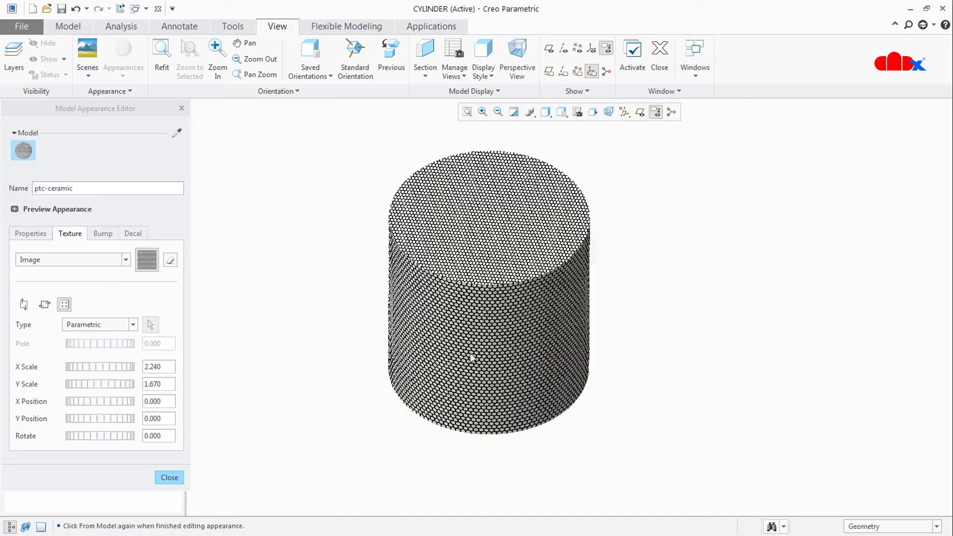
scroll(470, 353, "up", 5)
scroll(472, 293, "up", 3)
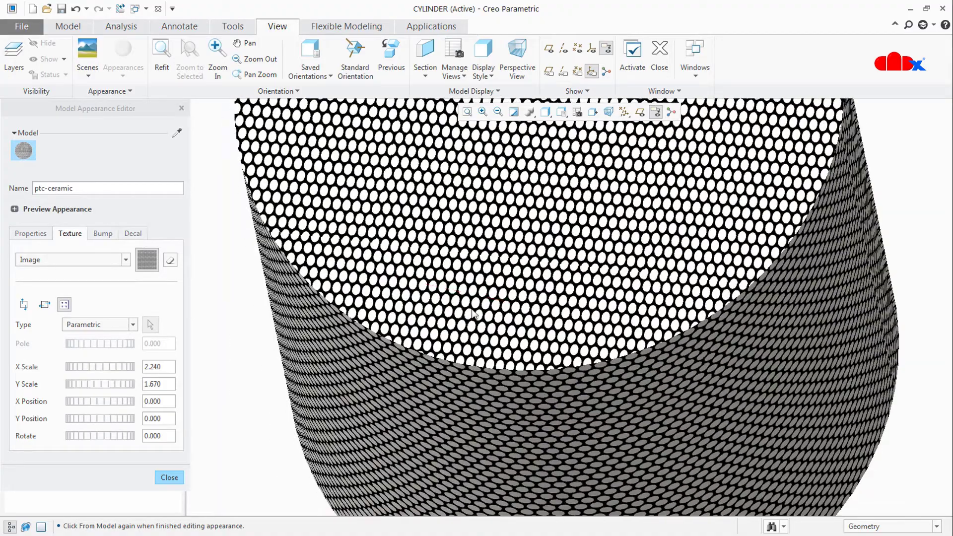
scroll(472, 314, "down", 3)
scroll(511, 315, "up", 4)
scroll(511, 308, "down", 2)
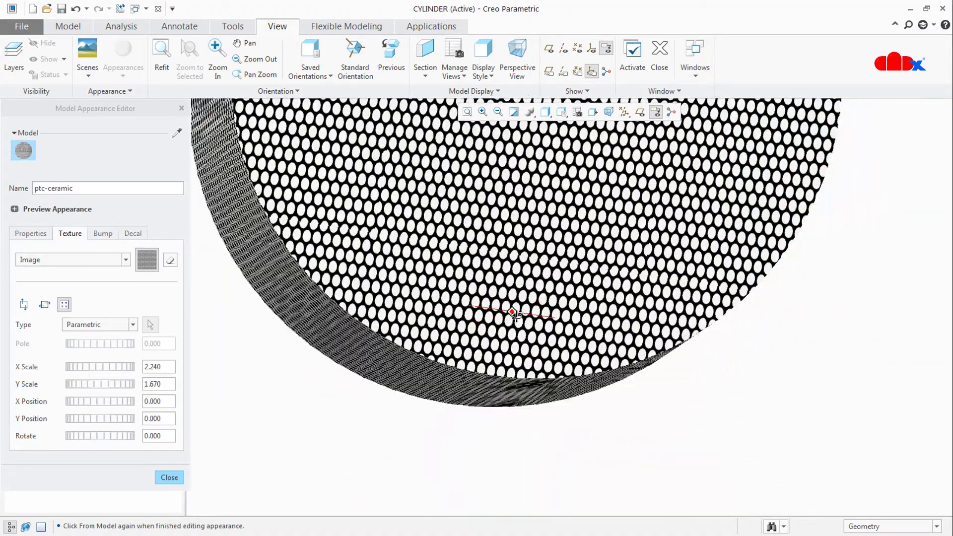
scroll(508, 298, "up", 2)
middle_click_drag(508, 293, 496, 229)
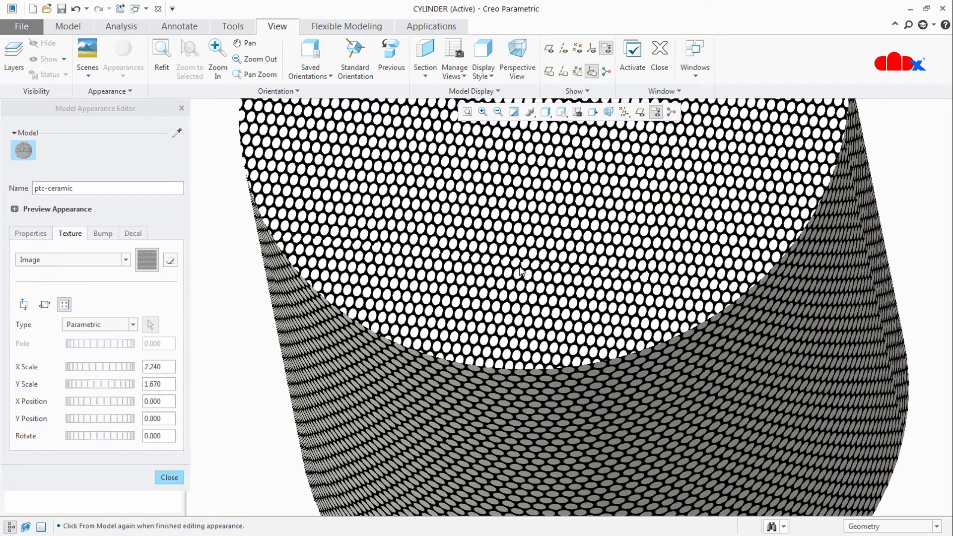
key("ctrl+d")
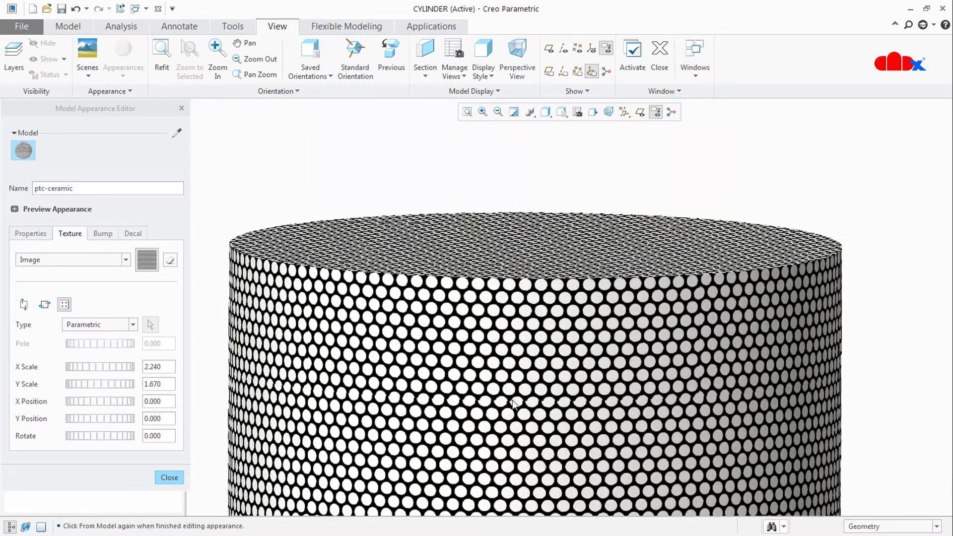
key("ctrl+d")
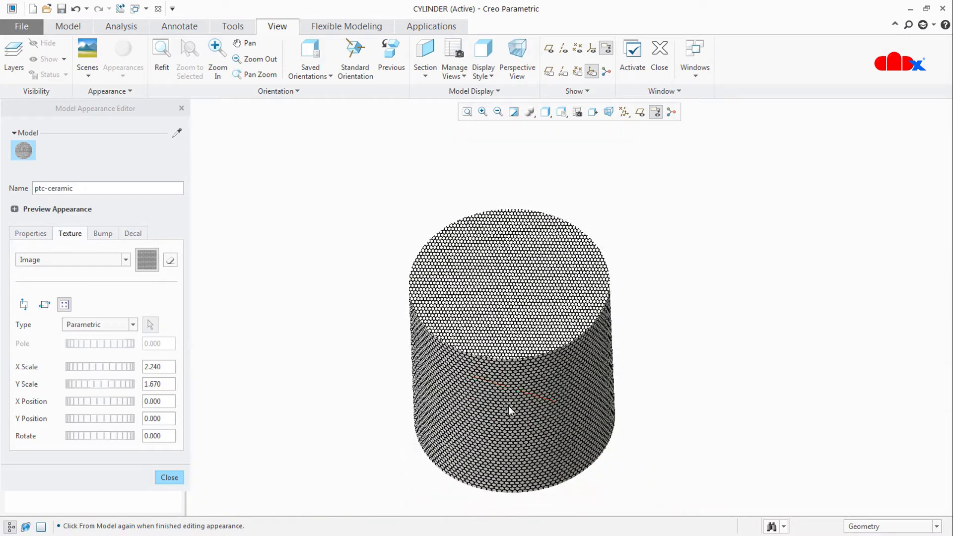
scroll(509, 406, "up", 4)
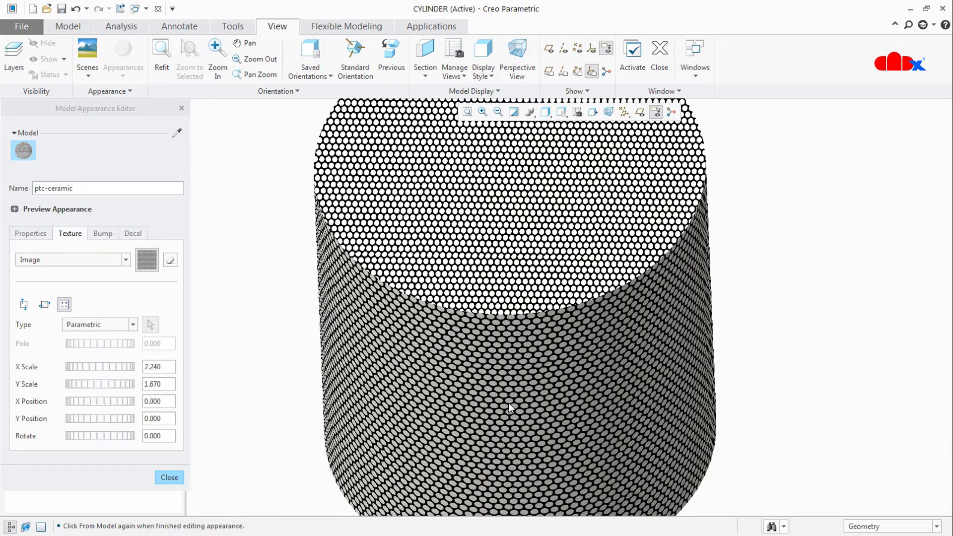
- Try the Cylindrical texture mapping type on the cylinder, inspect it, and set the type back to Parametric
left_click(133, 324)
left_click(107, 349)
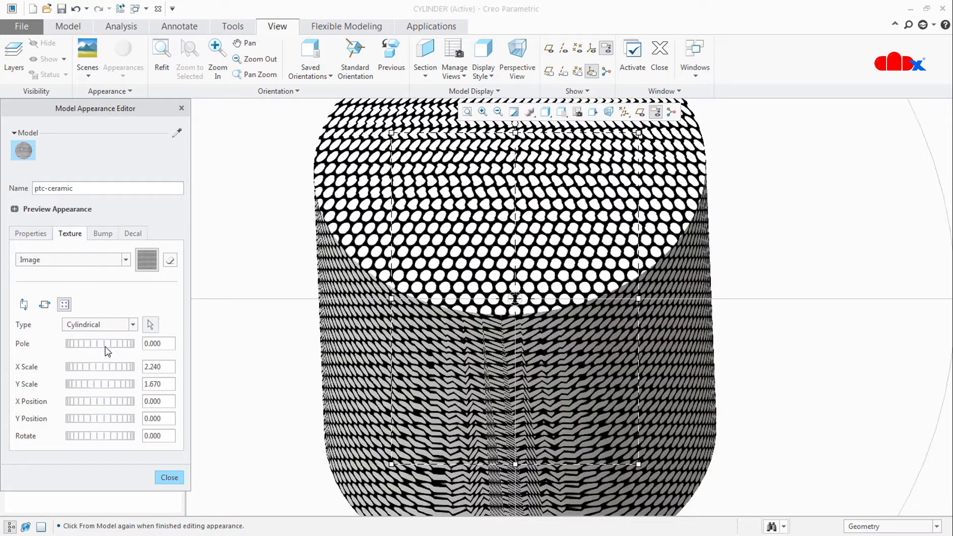
middle_click_drag(397, 358, 486, 342)
scroll(483, 336, "down", 3)
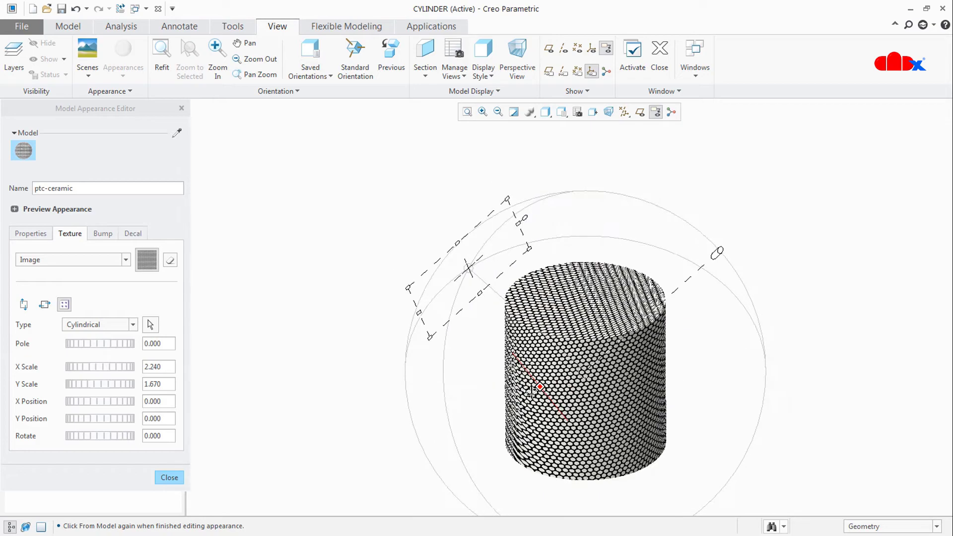
middle_click_drag(531, 392, 440, 366)
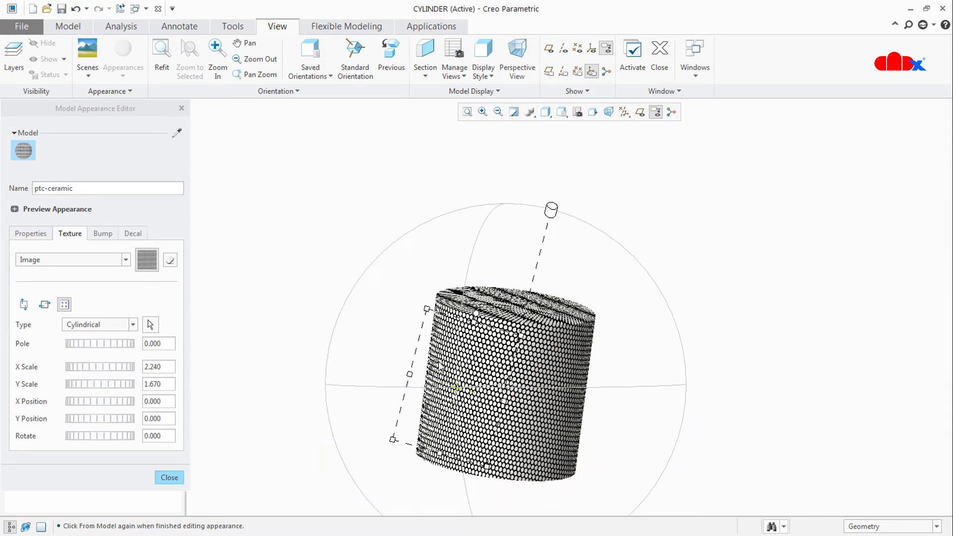
left_click(90, 321)
left_click(88, 375)
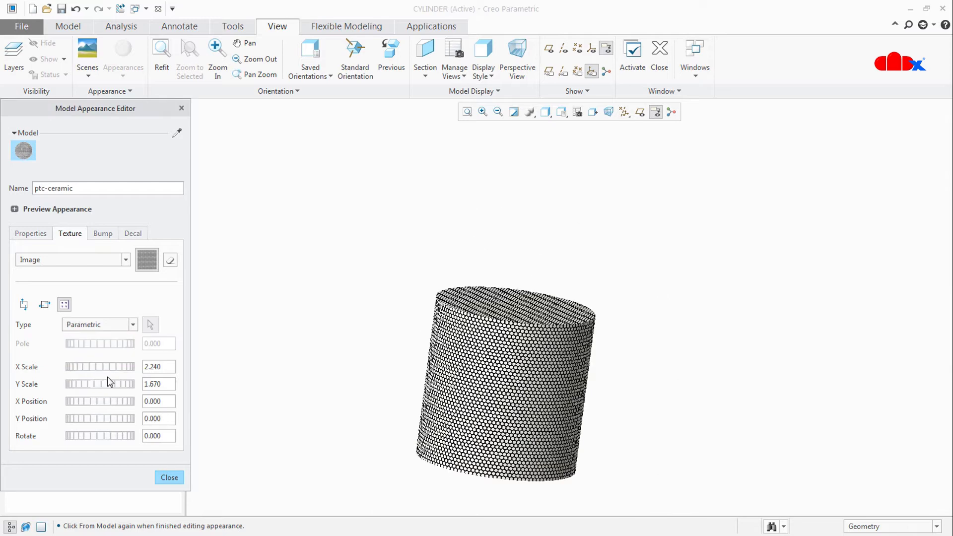
- Display the datum planes and orient the view normal to the RIGHT datum plane
scroll(479, 342, "down", 2)
key("d")
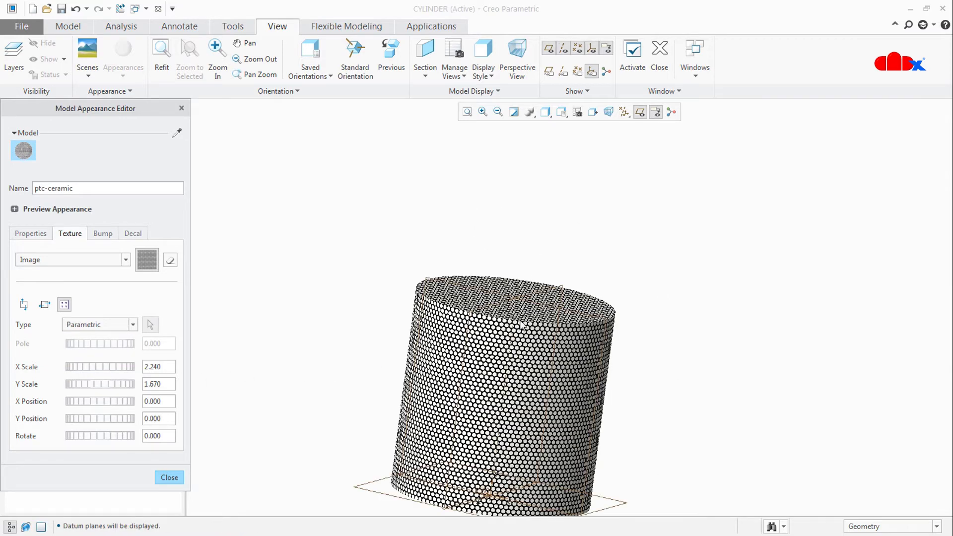
scroll(577, 214, "up", 2)
left_click(593, 111)
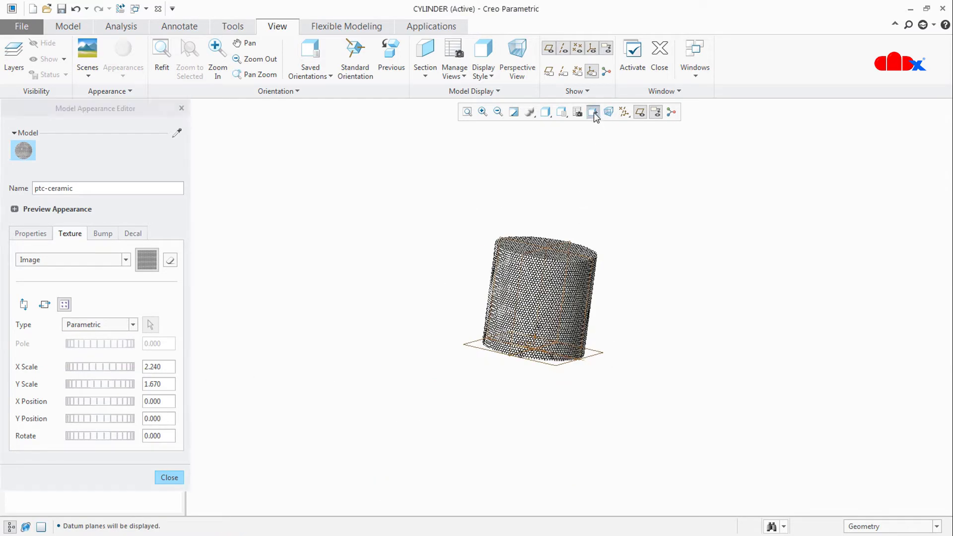
left_click(531, 249)
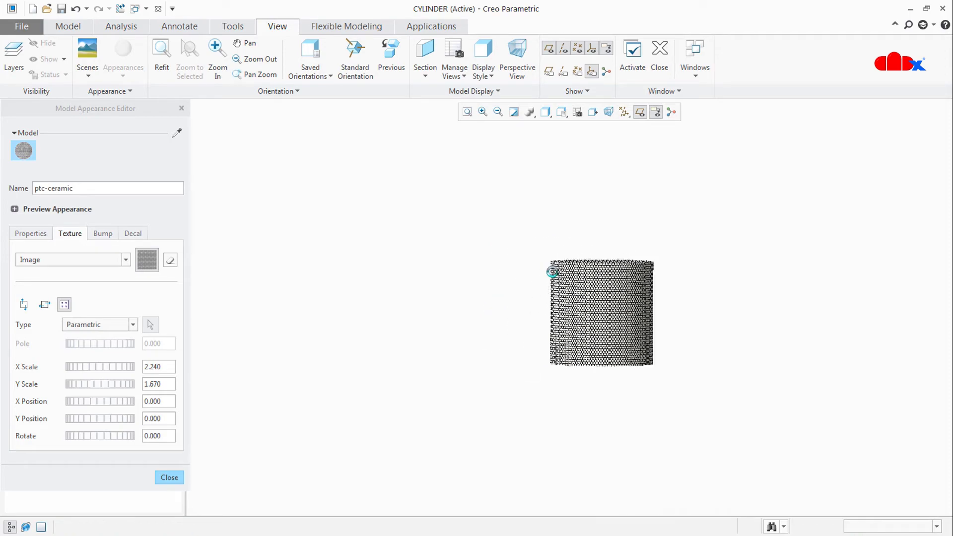
scroll(670, 330, "down", 3)
scroll(560, 301, "down", 2)
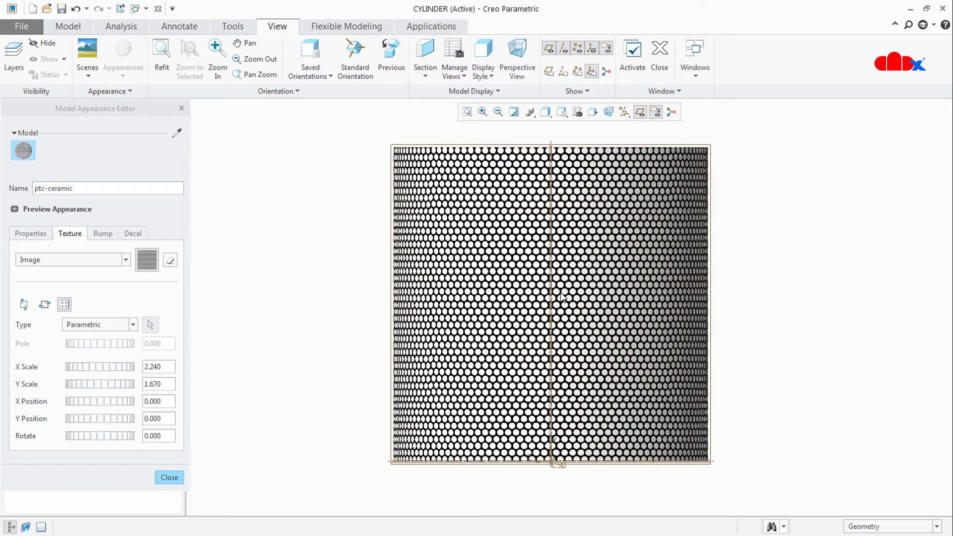
- Hide the datum planes and set the texture mapping type to Cylindrical in this straight-on view
key("ctrl+shift+d")
left_click(133, 324)
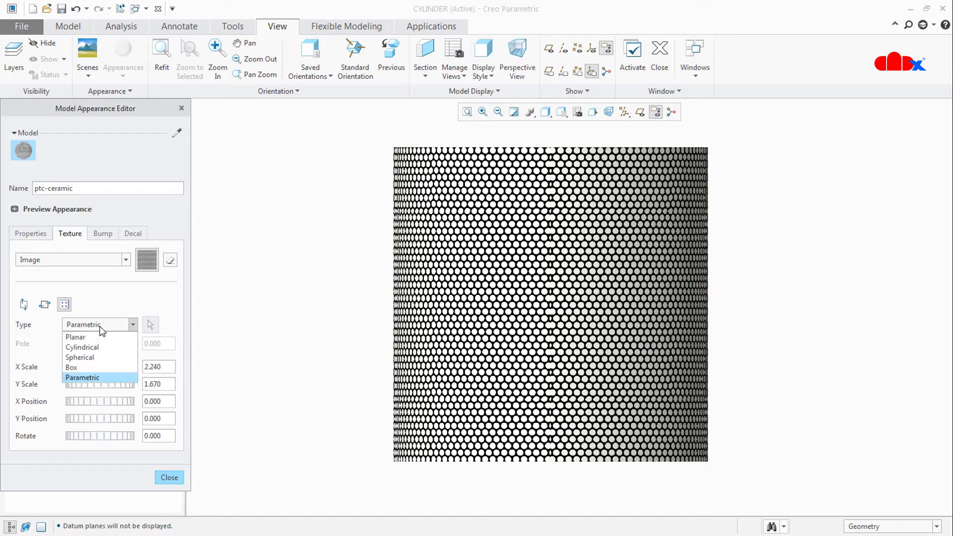
left_click(98, 346)
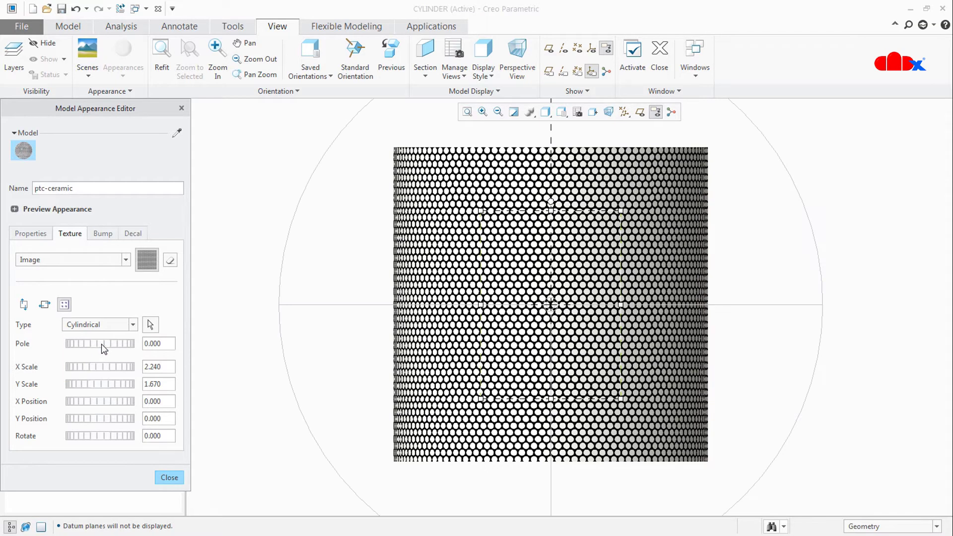
- Examine the Cylindrical mesh mapping on the cylinder's side surface and top face from all around
middle_click_drag(622, 279, 663, 171)
scroll(655, 225, "up", 3)
scroll(695, 219, "down", 5)
middle_click_drag(695, 219, 723, 217)
scroll(726, 223, "up", 5)
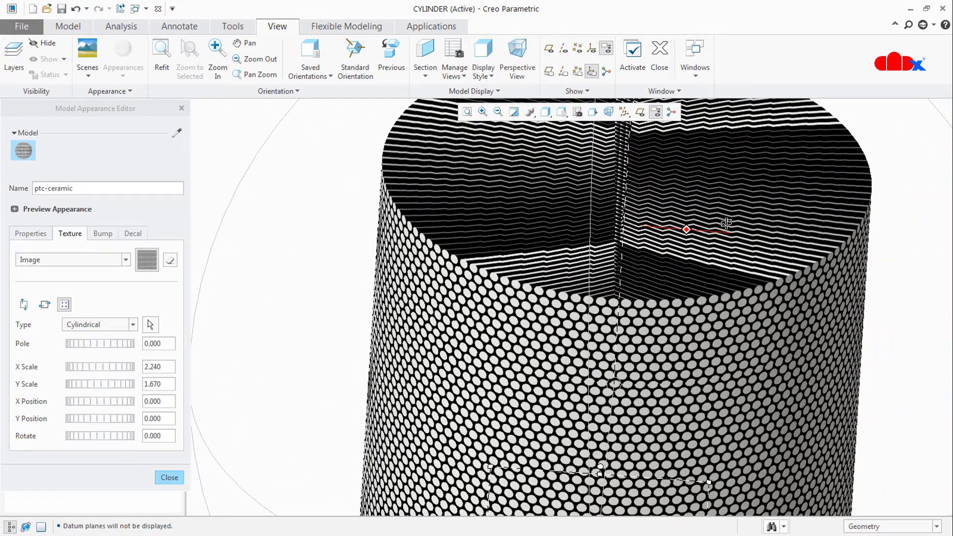
scroll(554, 278, "up", 4)
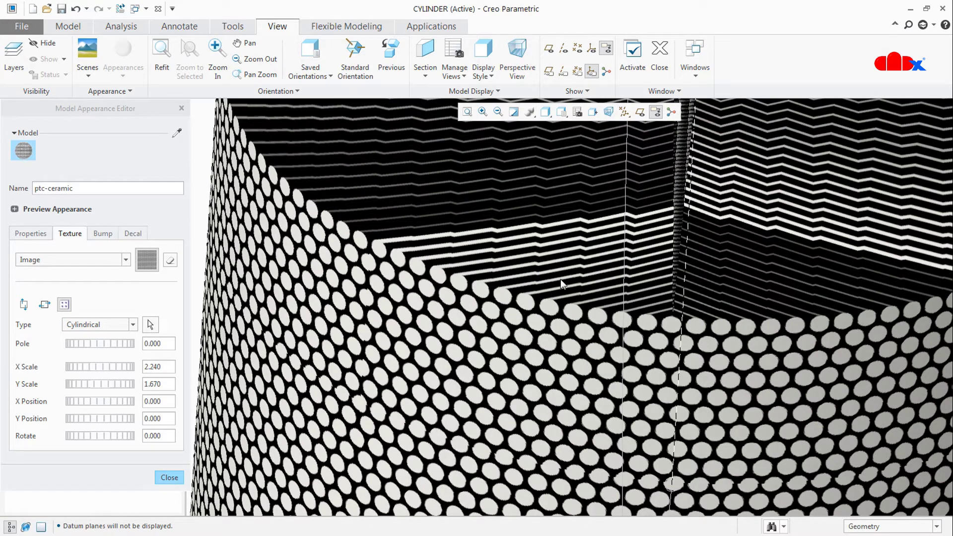
scroll(606, 271, "down", 5)
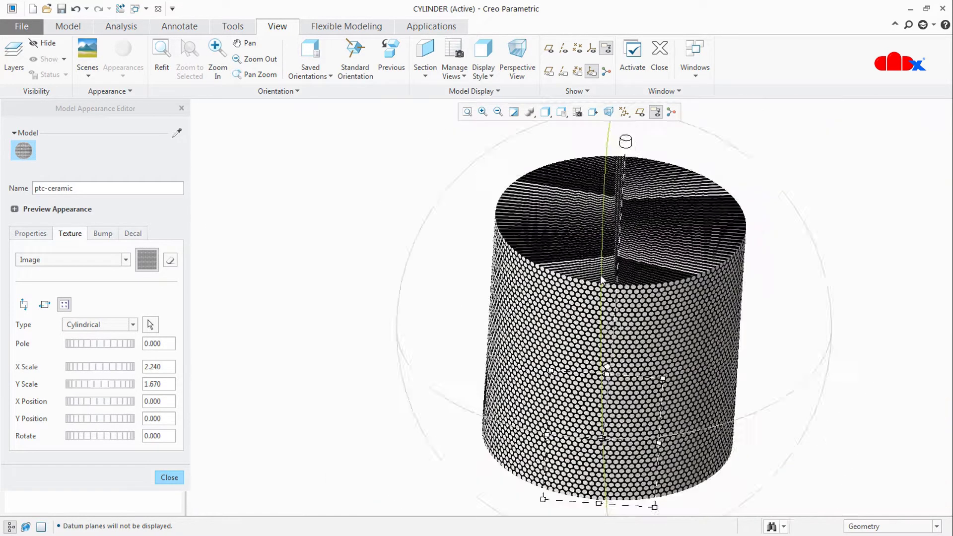
mouse_move(601, 275)
middle_mouse_down()
mouse_move(579, 266)
mouse_move(571, 290)
middle_mouse_up()
scroll(568, 265, "up", 5)
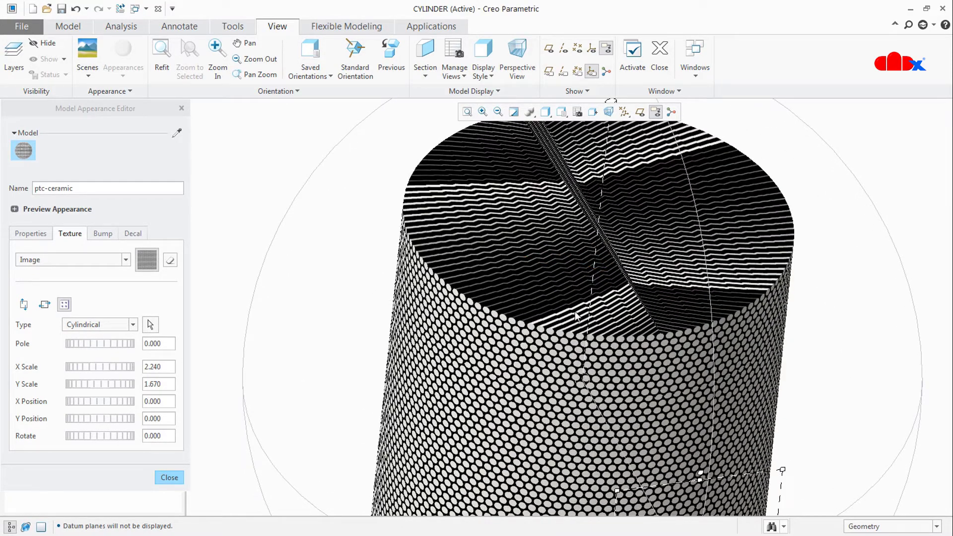
scroll(575, 313, "down", 4)
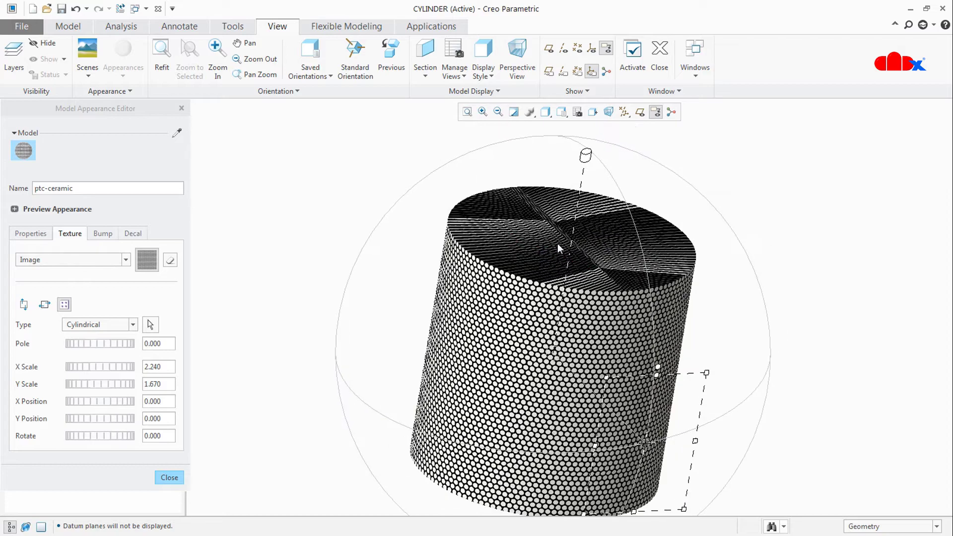
middle_click_drag(578, 357, 673, 417)
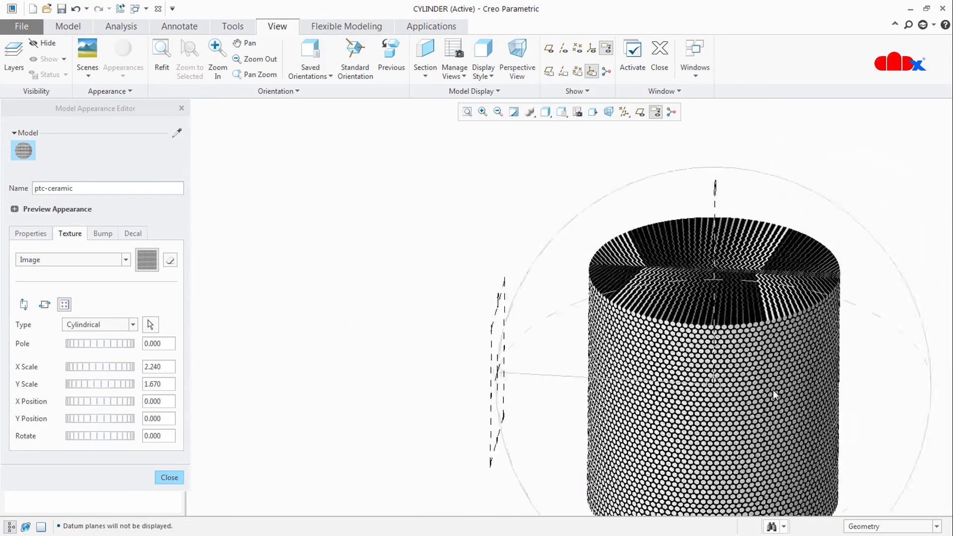
scroll(774, 389, "up", 3)
middle_click_drag(773, 389, 725, 386)
scroll(745, 379, "down", 3)
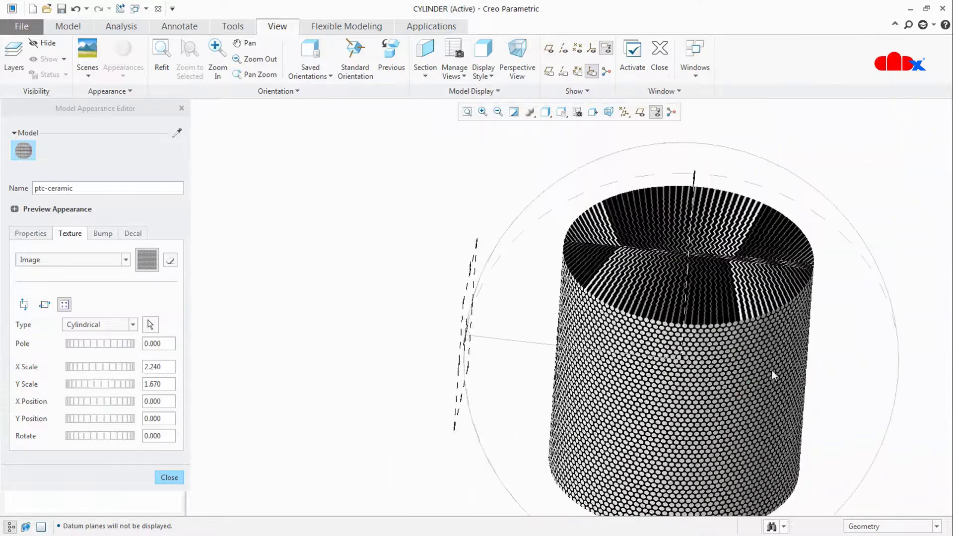
scroll(773, 371, "up", 4)
mouse_move(776, 359)
middle_mouse_down()
mouse_move(774, 350)
mouse_move(645, 349)
middle_mouse_up()
- Clear the mesh image from the cylinder's ptc-ceramic appearance and finish editing the appearance
left_click(170, 260)
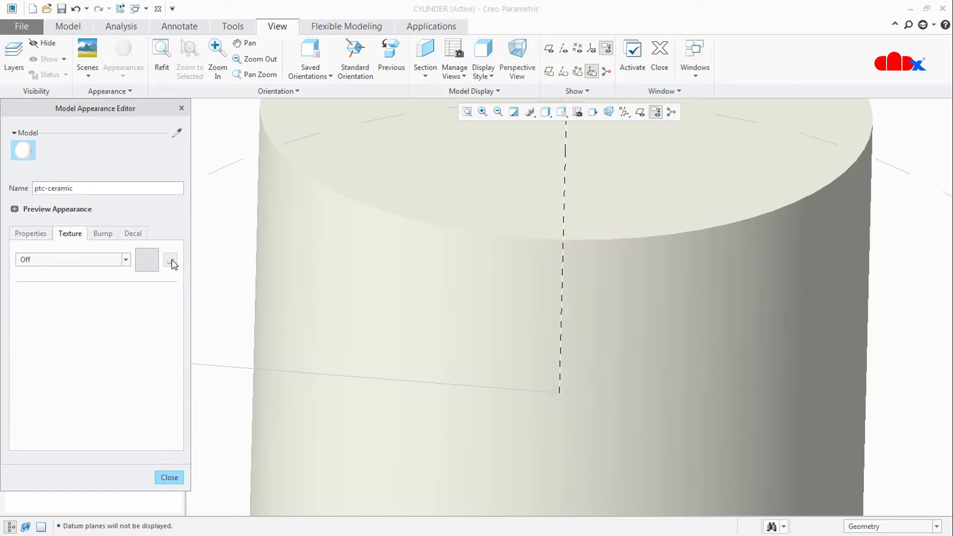
scroll(542, 320, "down", 5)
mouse_move(557, 323)
middle_mouse_down()
mouse_move(613, 312)
mouse_move(588, 336)
mouse_move(571, 335)
middle_mouse_up()
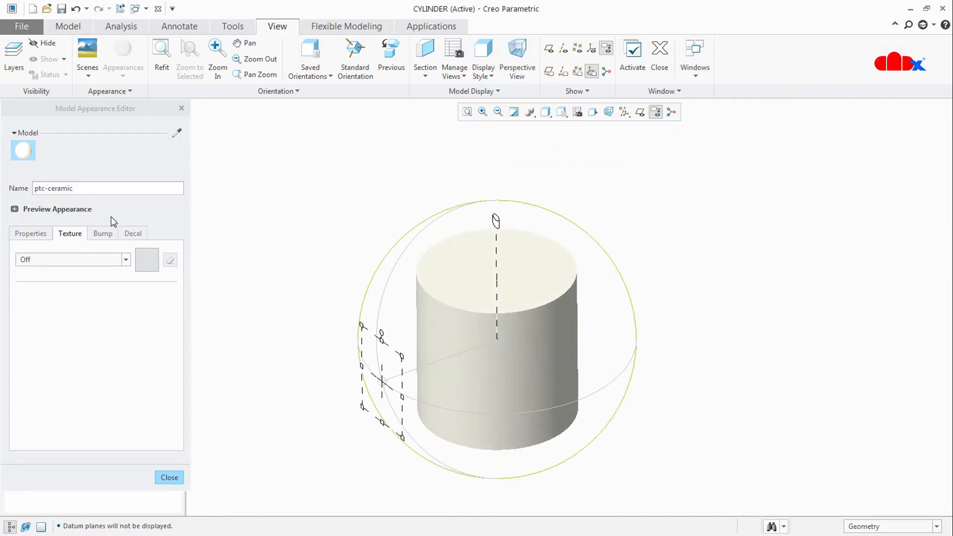
left_click(175, 477)
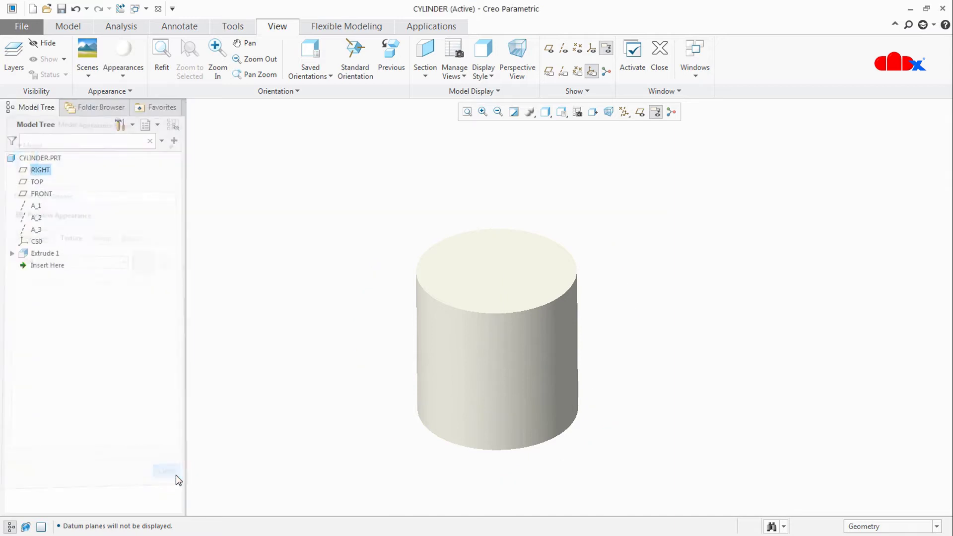
- Clear all appearances from the cylinder part and accept the removal
left_click(124, 75)
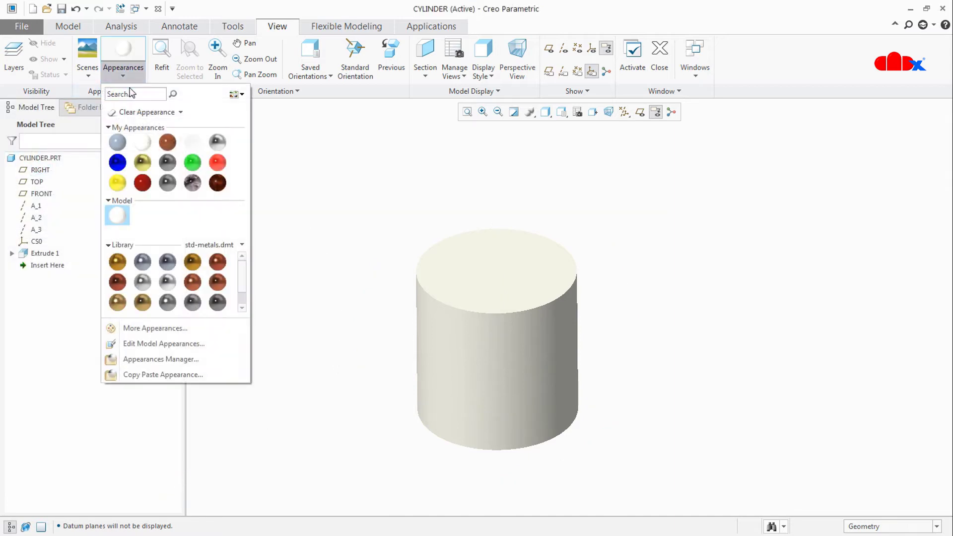
left_click(180, 112)
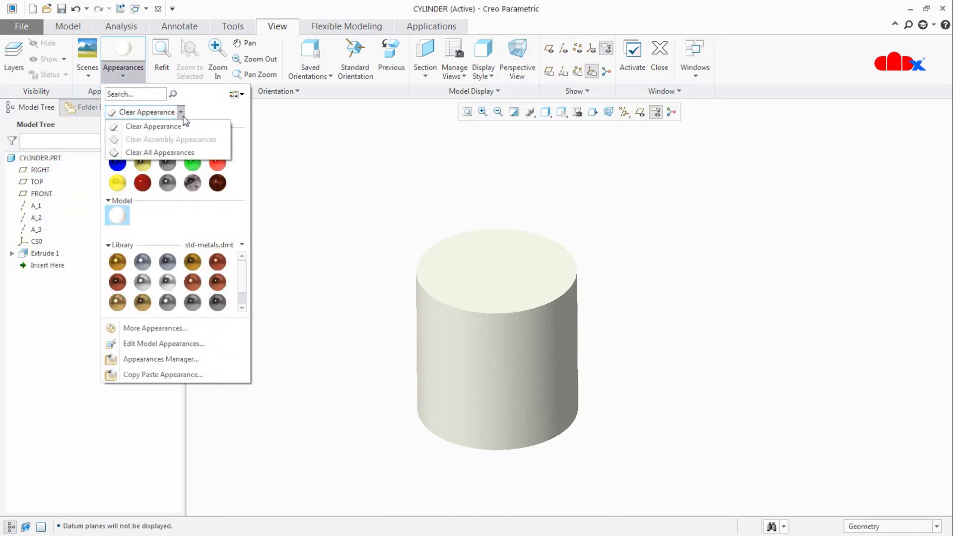
left_click(183, 154)
left_click(470, 297)
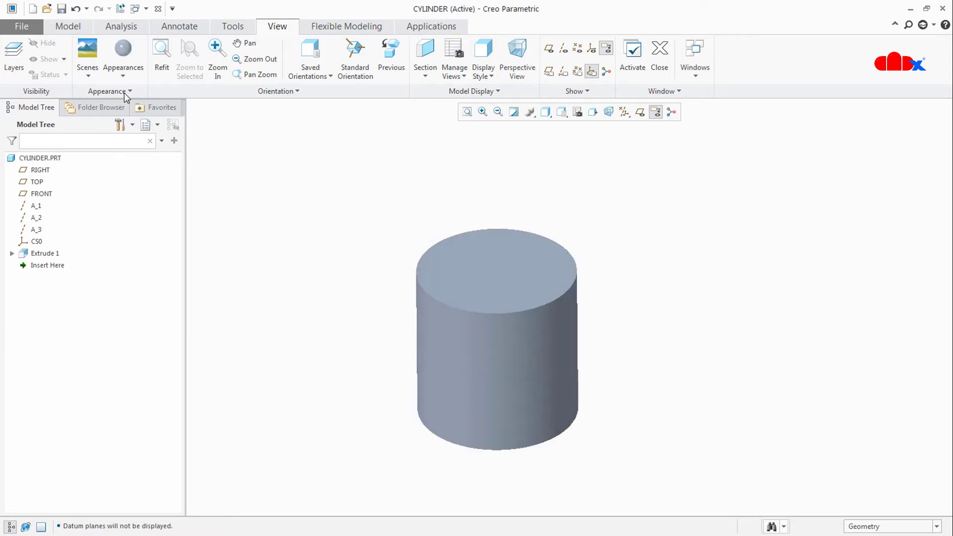
- Apply the ptc-ceramic appearance to the cylinder's entire side surface, leaving the end faces out
left_click(126, 76)
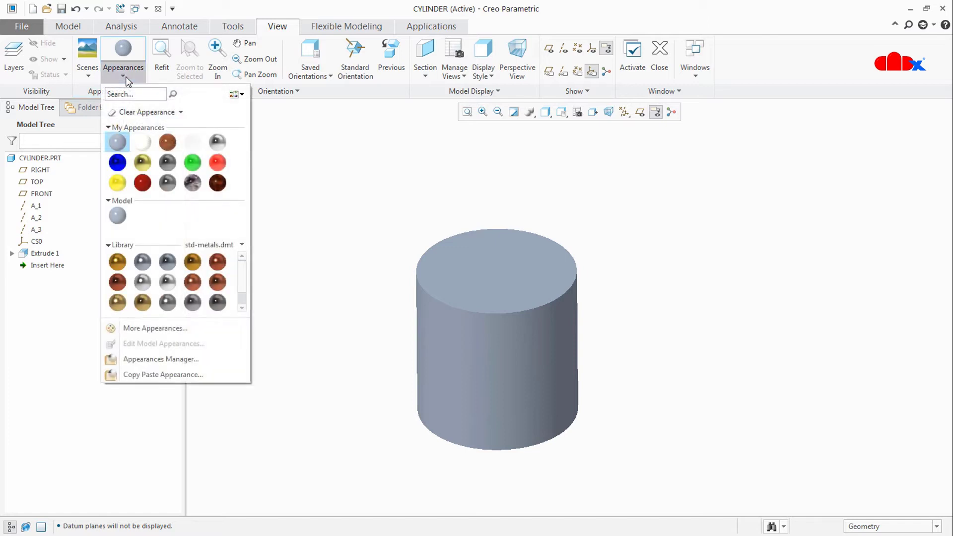
left_click(140, 141)
left_click(512, 332)
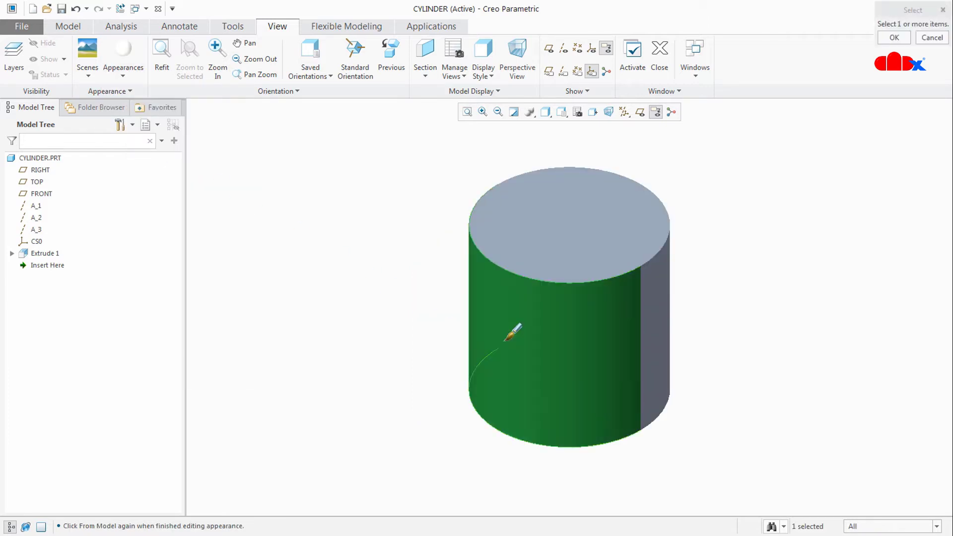
middle_click(403, 322)
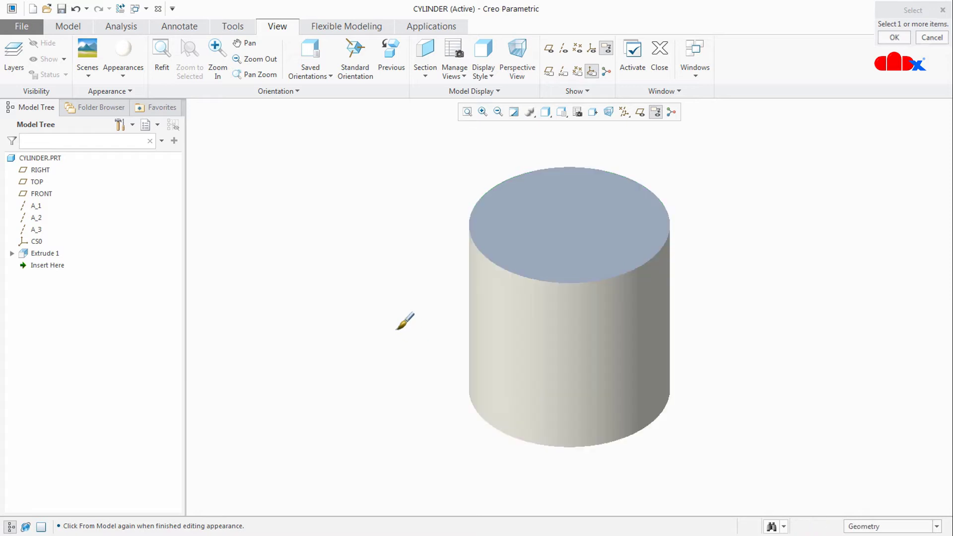
- Edit the model's ptc-ceramic appearance and assign Mesh.jpg from the working directory as its image texture
left_click(133, 77)
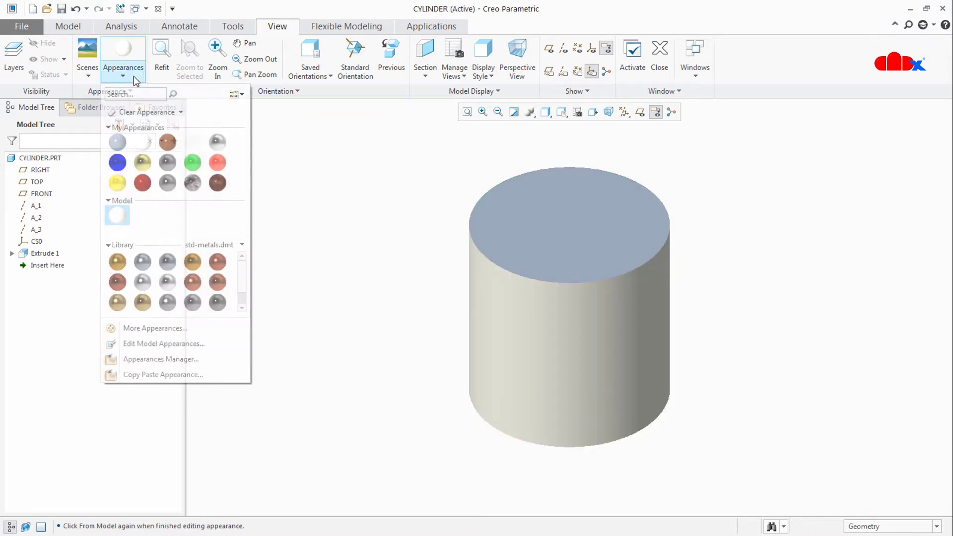
right_click(118, 215)
left_click(136, 219)
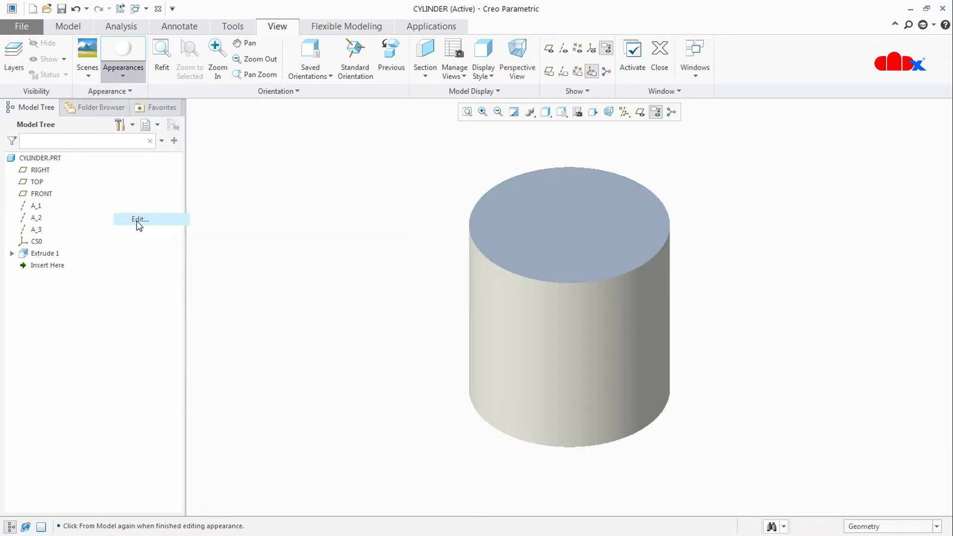
left_click(70, 234)
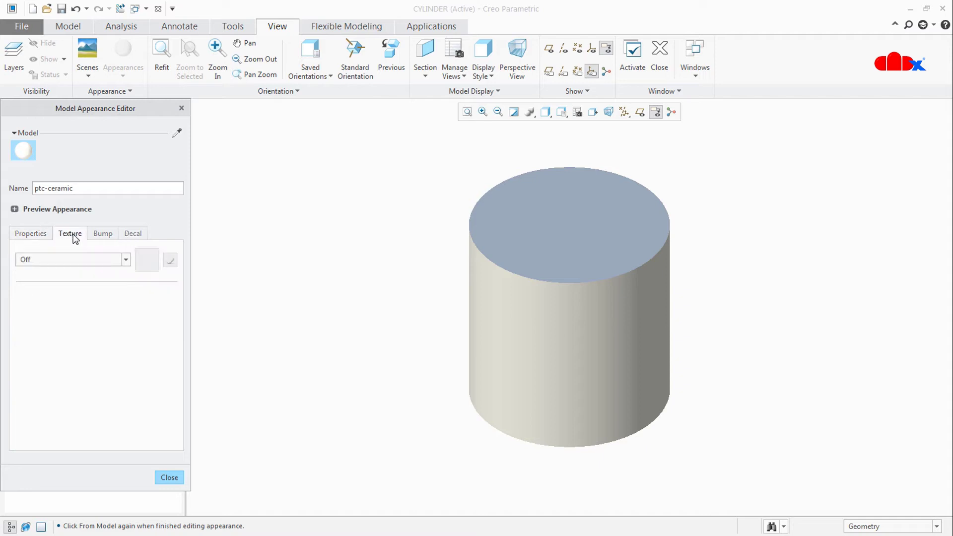
left_click(76, 259)
left_click(71, 282)
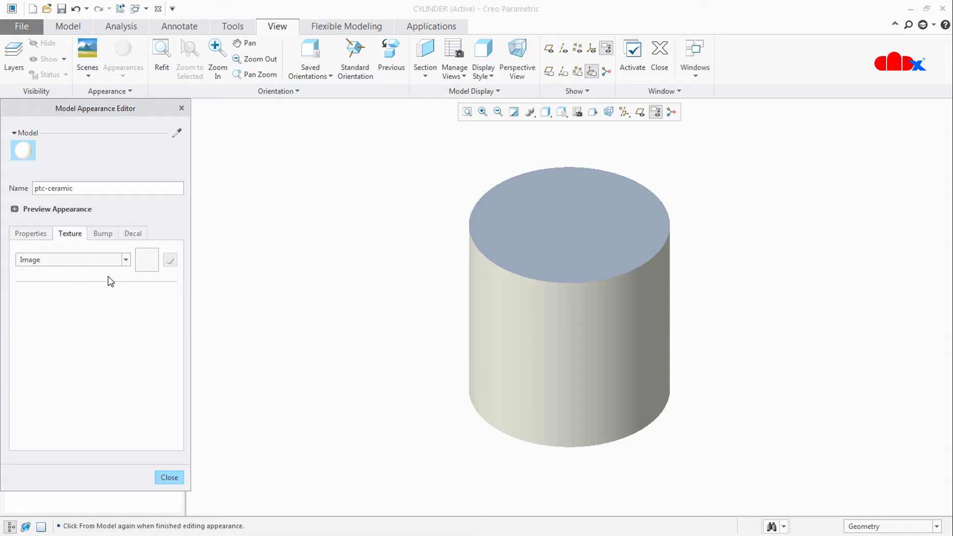
left_click(144, 263)
left_click(337, 252)
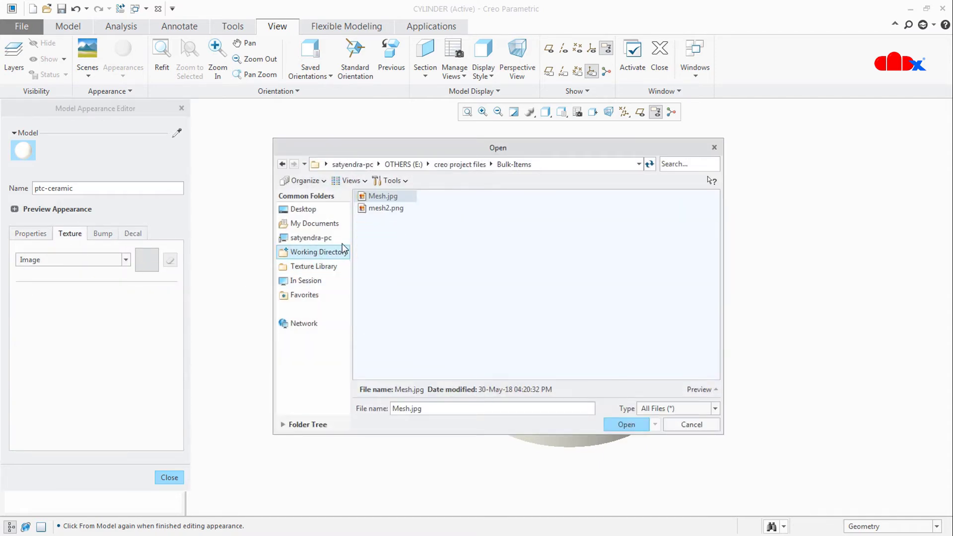
double_click(380, 198)
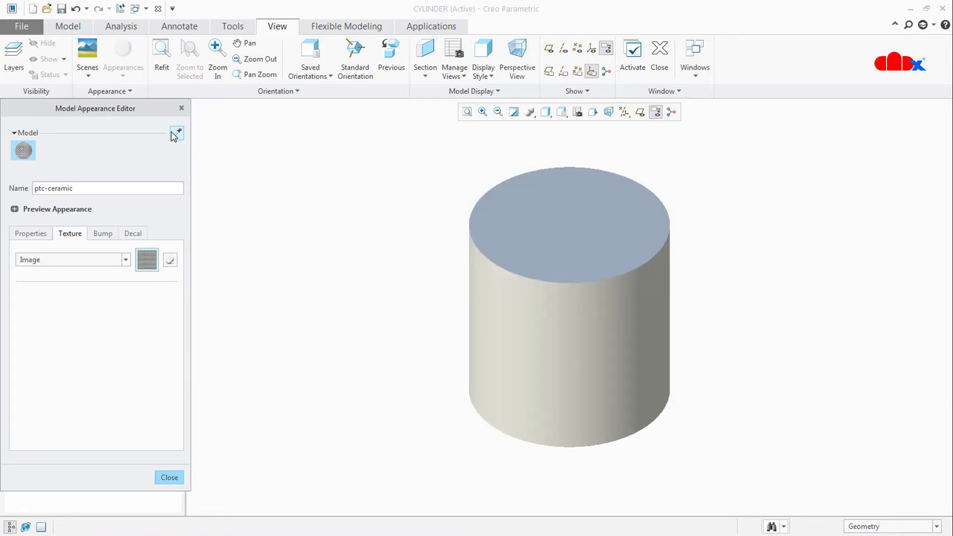
- Check the mesh mapping options on the cylinder's side surface, keep the Parametric type, and finish editing the appearance
left_click(176, 134)
left_click(526, 330)
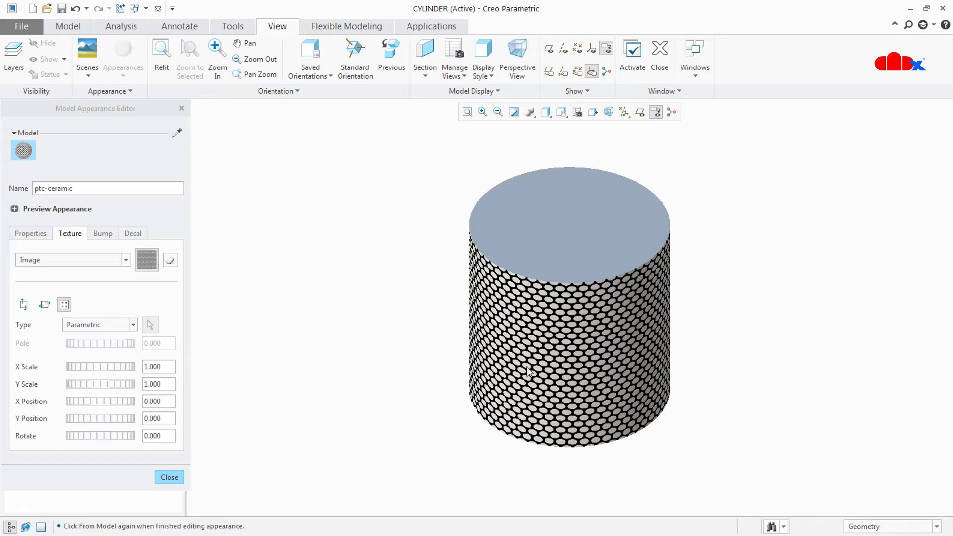
left_click(133, 325)
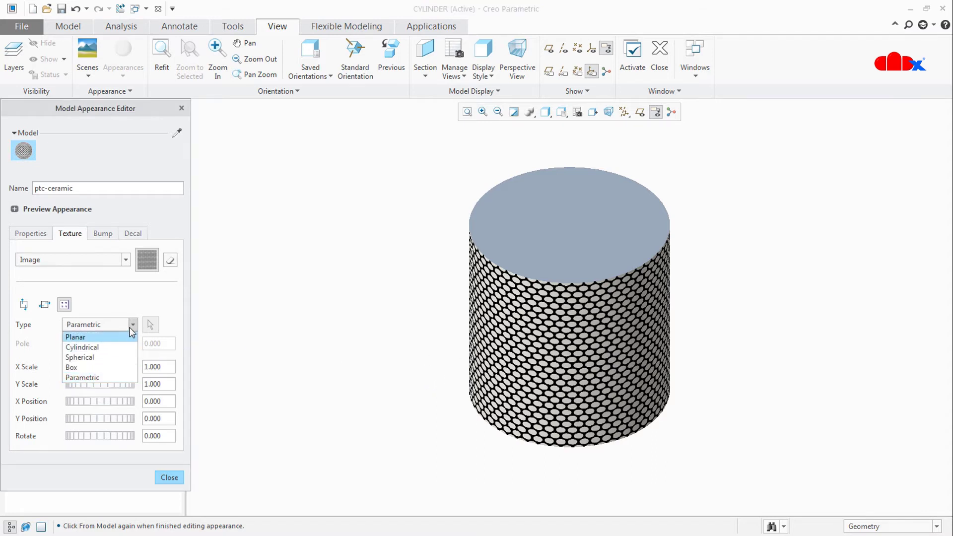
left_click(130, 328)
left_click(166, 478)
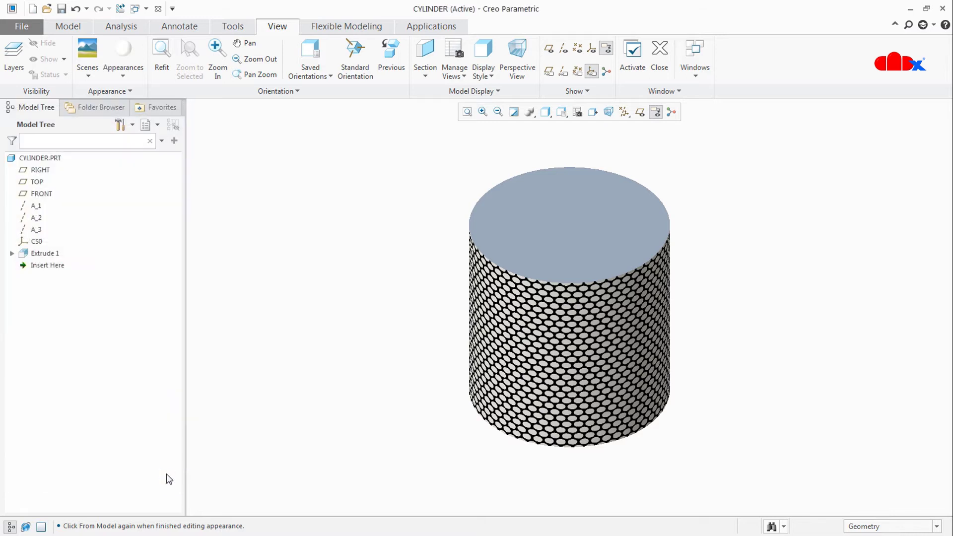
- Apply the model's mesh-textured appearance to the top and bottom faces of the cylinder
left_click(122, 73)
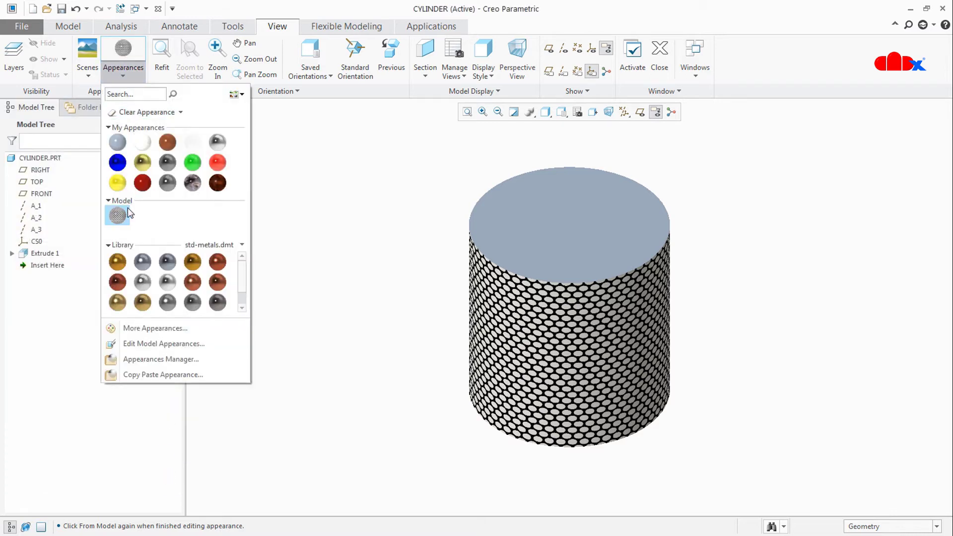
left_click(118, 220)
left_click(581, 251)
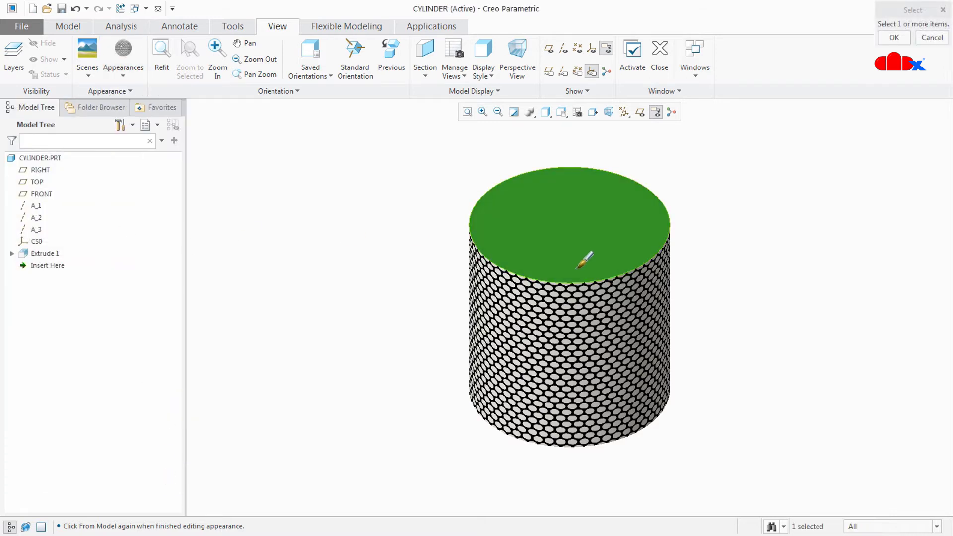
middle_click_drag(588, 258, 579, 227)
left_click(587, 476)
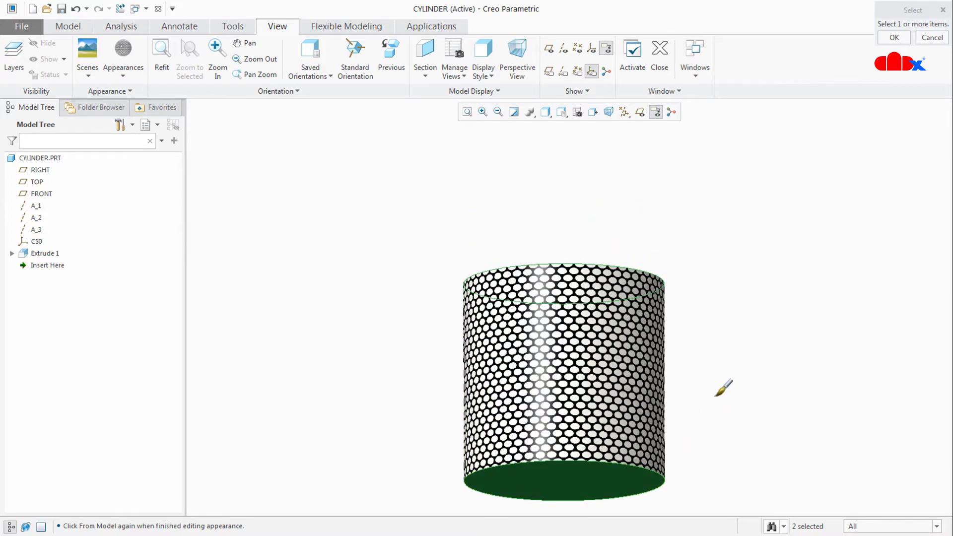
middle_click(715, 393)
middle_click_drag(714, 393, 629, 332)
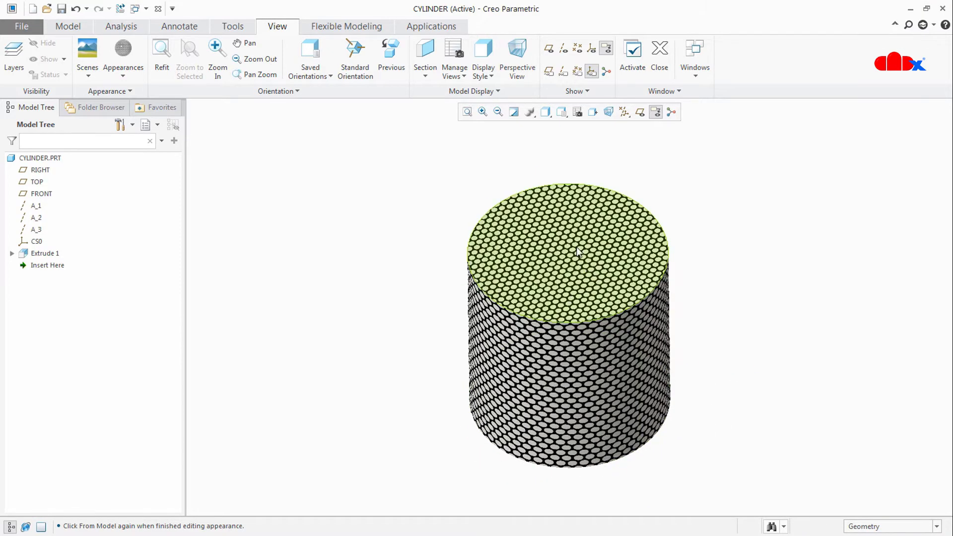
- Open the mesh-textured ptc-ceramic appearance for editing and orient the view normal to the cylinder's top face
left_click(123, 74)
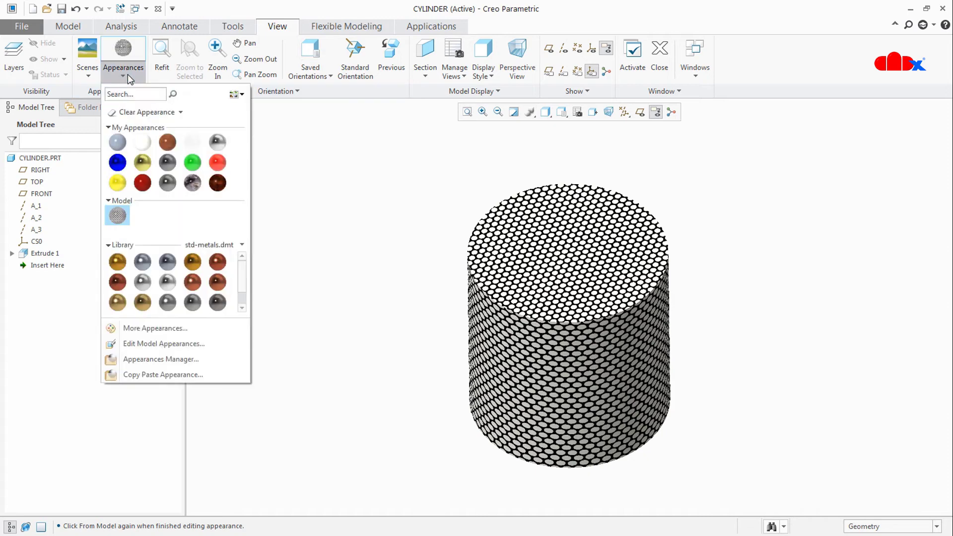
right_click(119, 214)
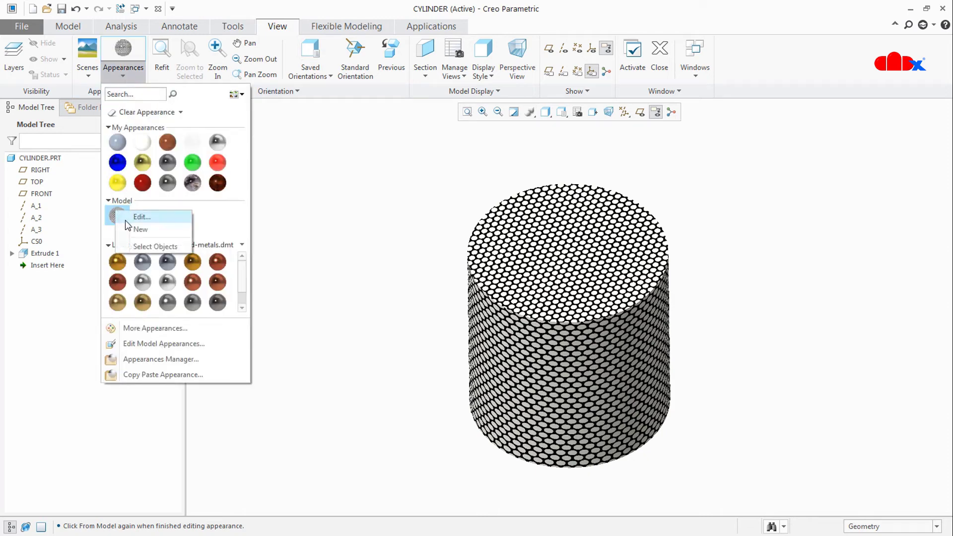
left_click(131, 220)
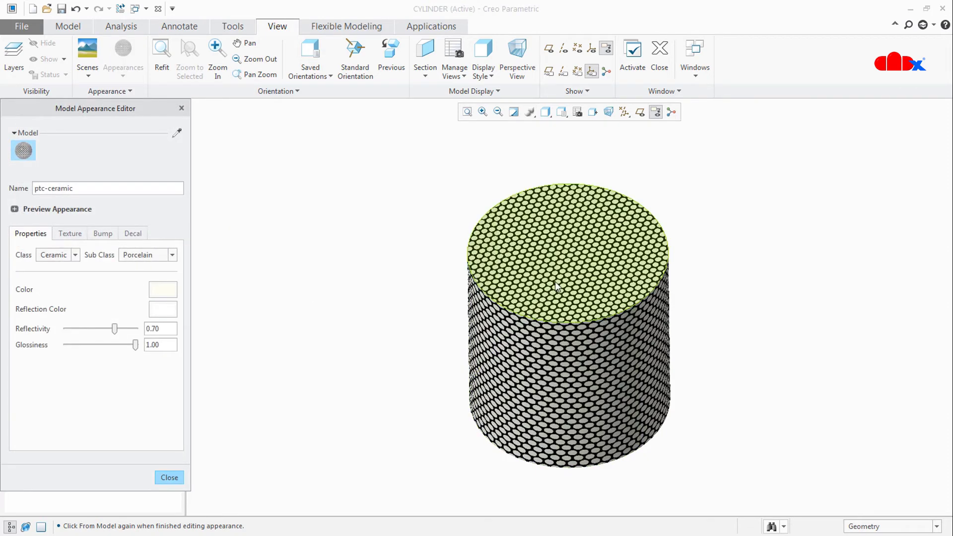
left_click(595, 114)
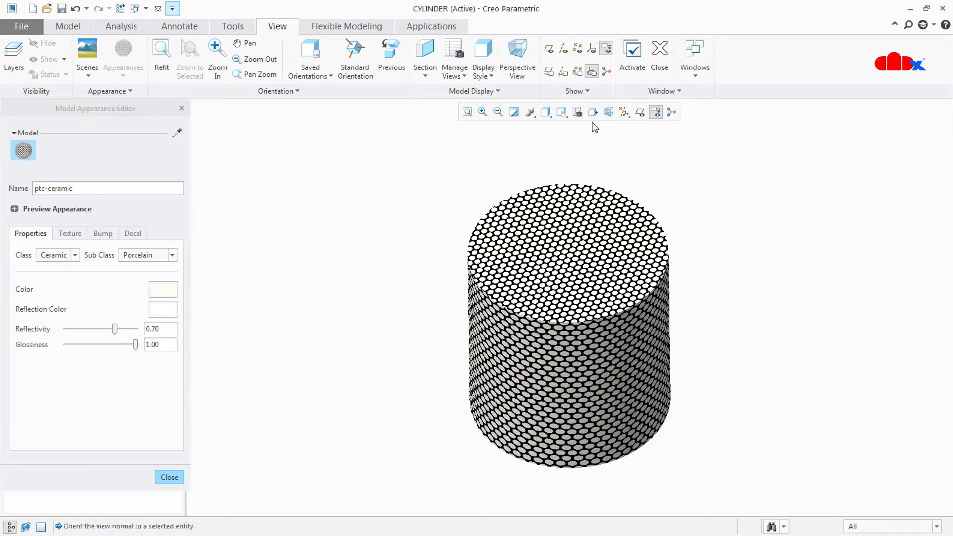
left_click(570, 250)
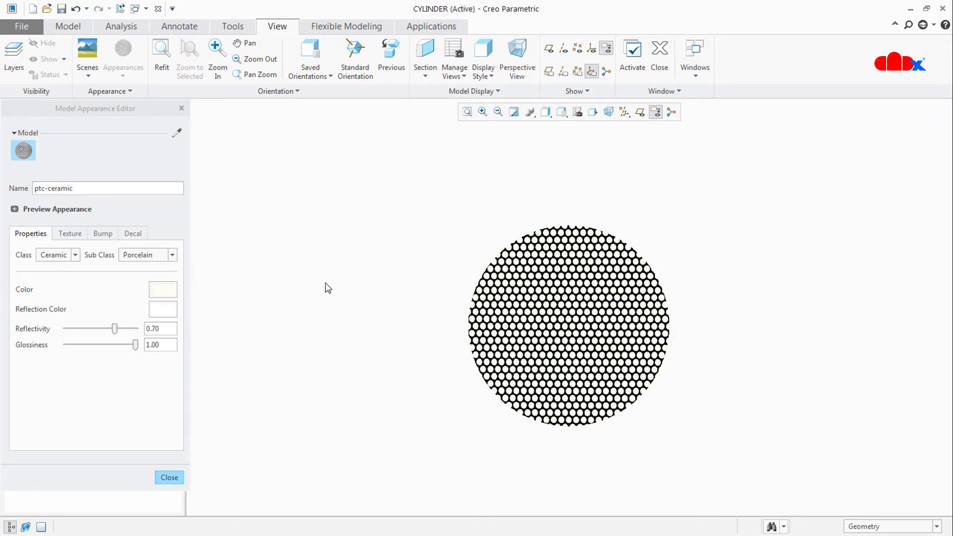
- Pick the cylinder's top face for texture editing and set its mesh mapping type to Planar
left_click(70, 235)
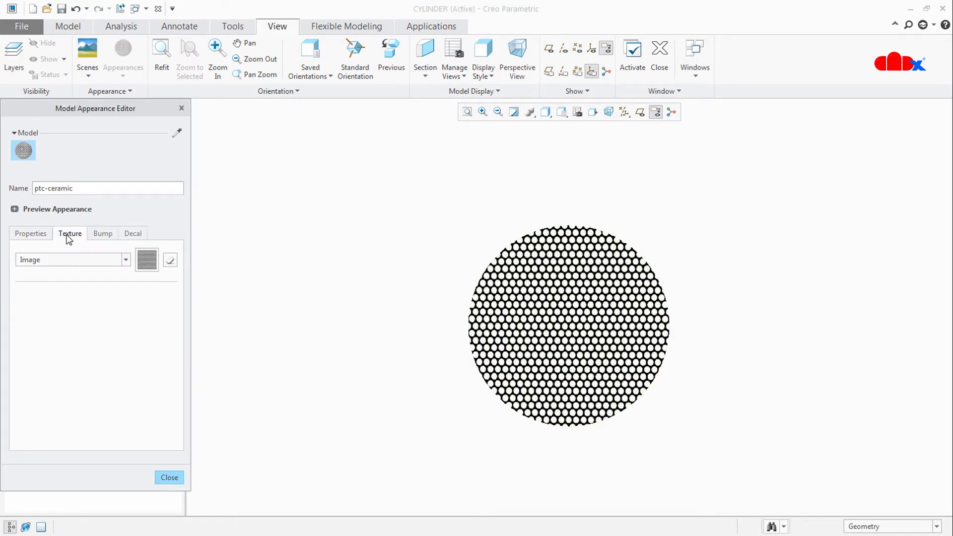
left_click(176, 132)
left_click(587, 321)
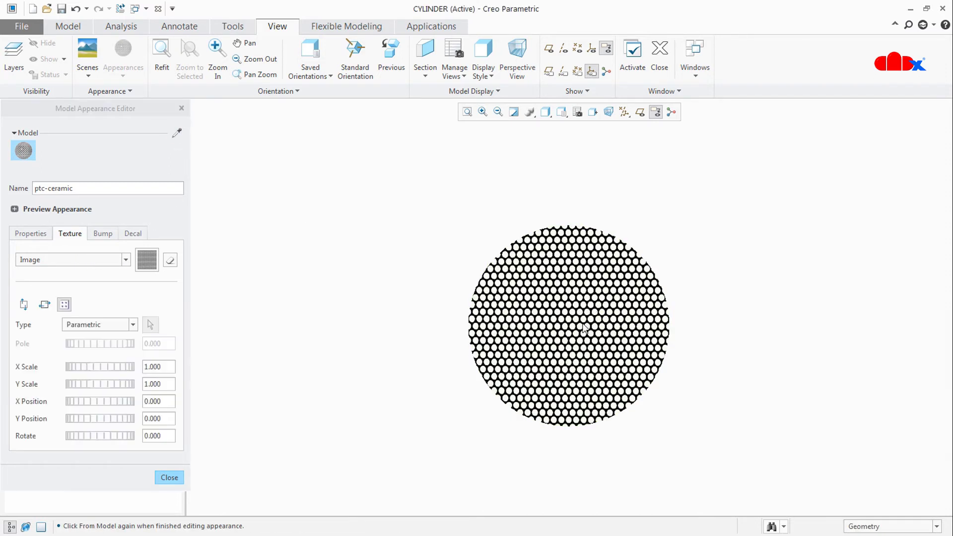
left_click(120, 327)
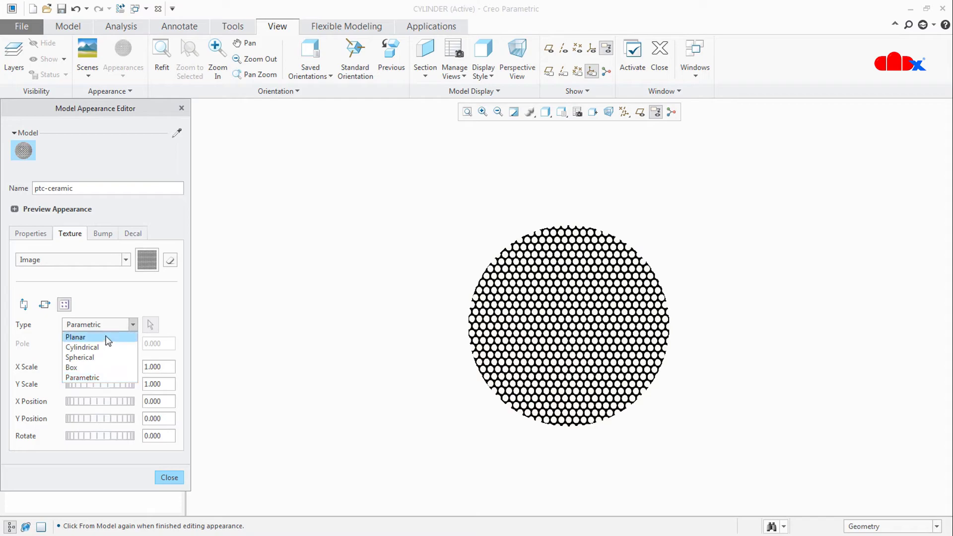
left_click(107, 340)
- Resize the top face's planar mesh to about 1.496 X scale and 1.683 Y scale, then finish editing the appearance
middle_click_drag(571, 330, 558, 412)
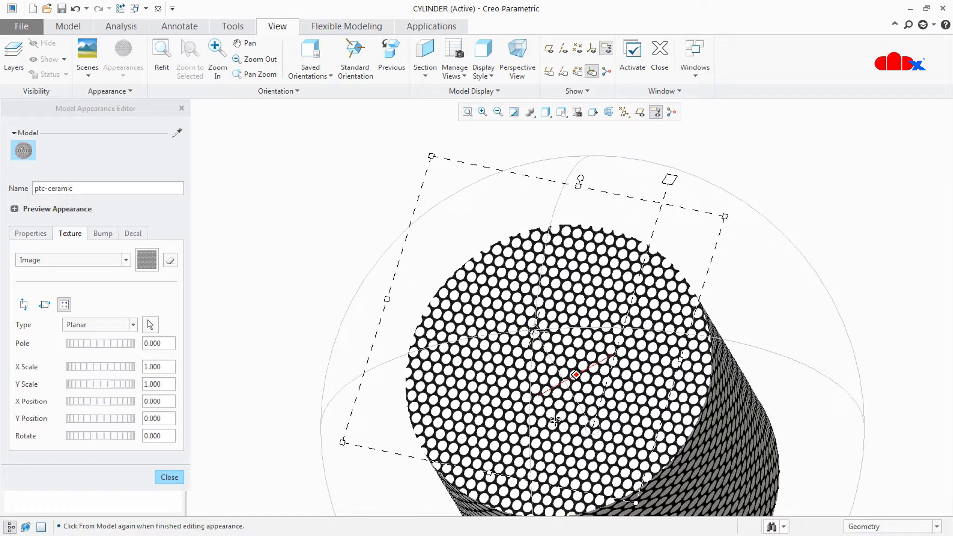
middle_click_drag(577, 256, 571, 169)
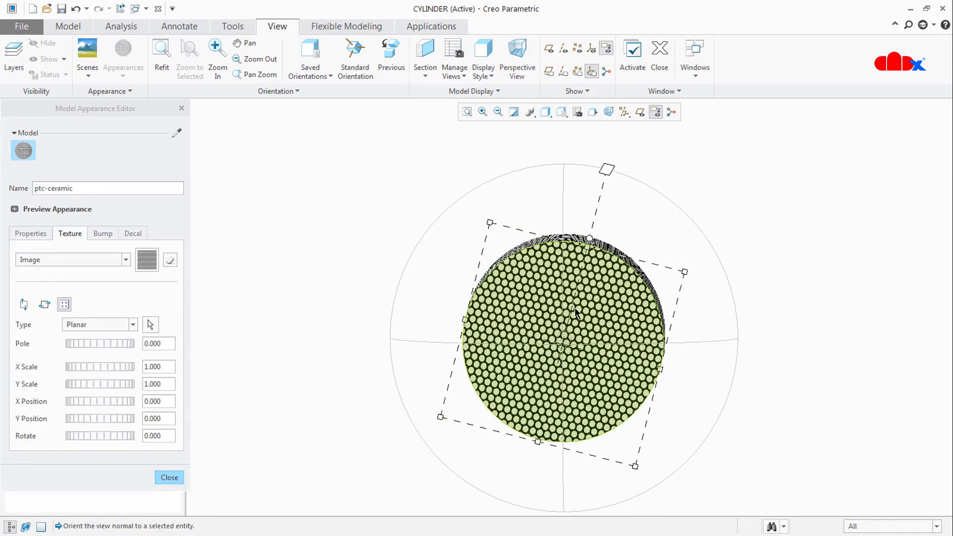
middle_click_drag(608, 261, 578, 246)
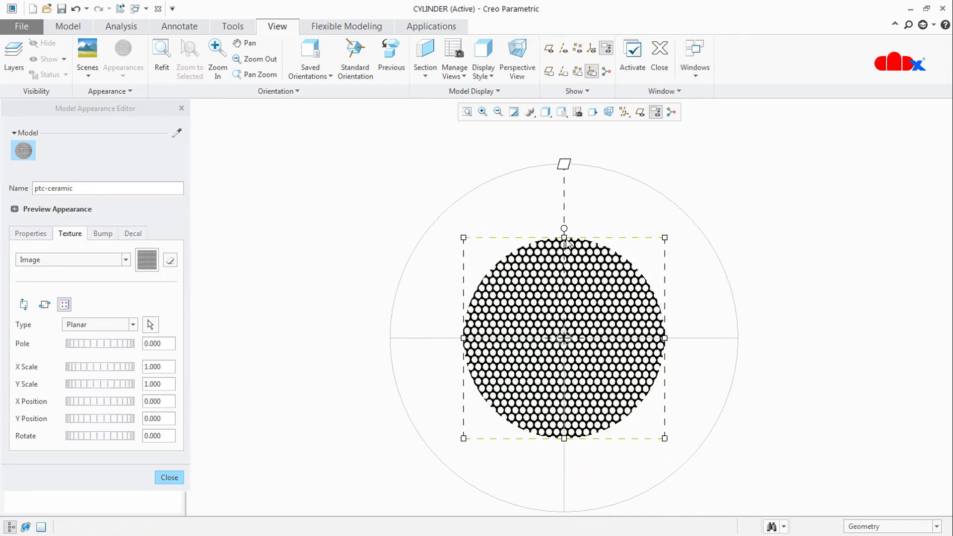
left_click_drag(566, 239, 566, 279)
left_click_drag(666, 342, 639, 348)
scroll(596, 350, "up", 5)
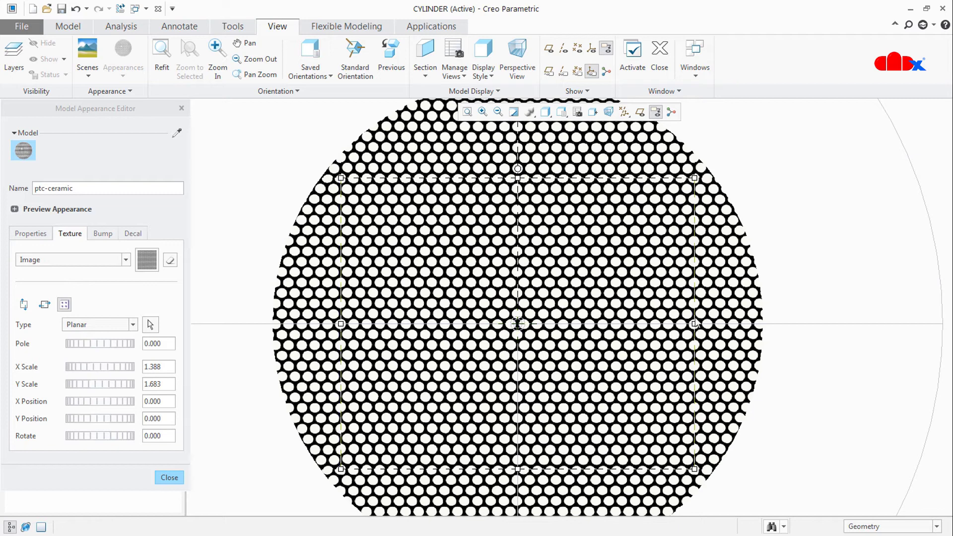
left_click_drag(695, 325, 683, 329)
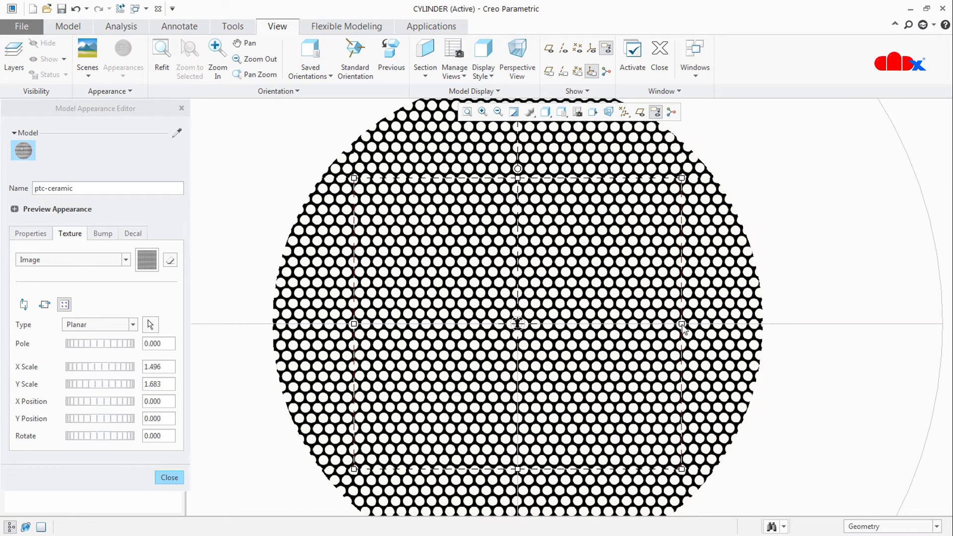
left_click(179, 479)
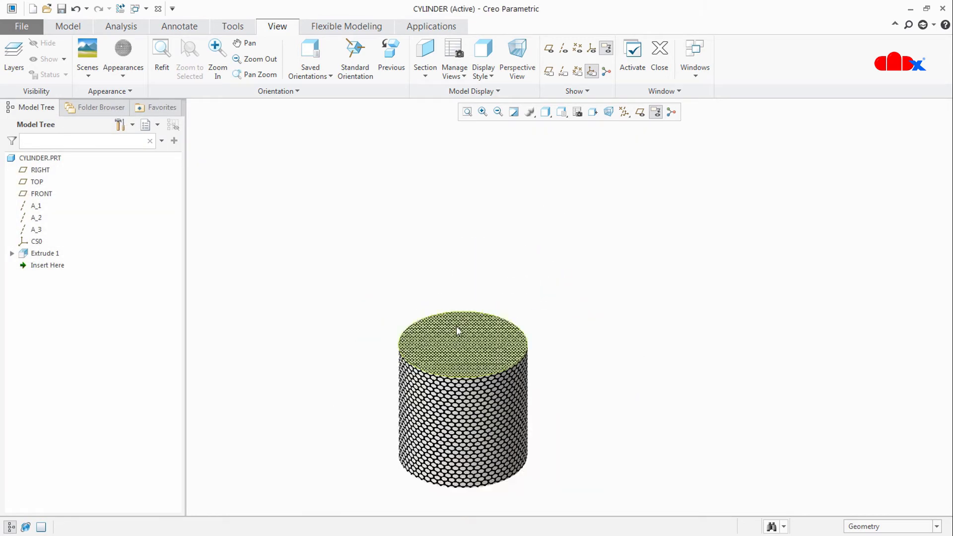
- Open the mesh-textured ptc-ceramic appearance for editing, pick the cylinder's side face and show its texture settings
scroll(466, 445, "down", 5)
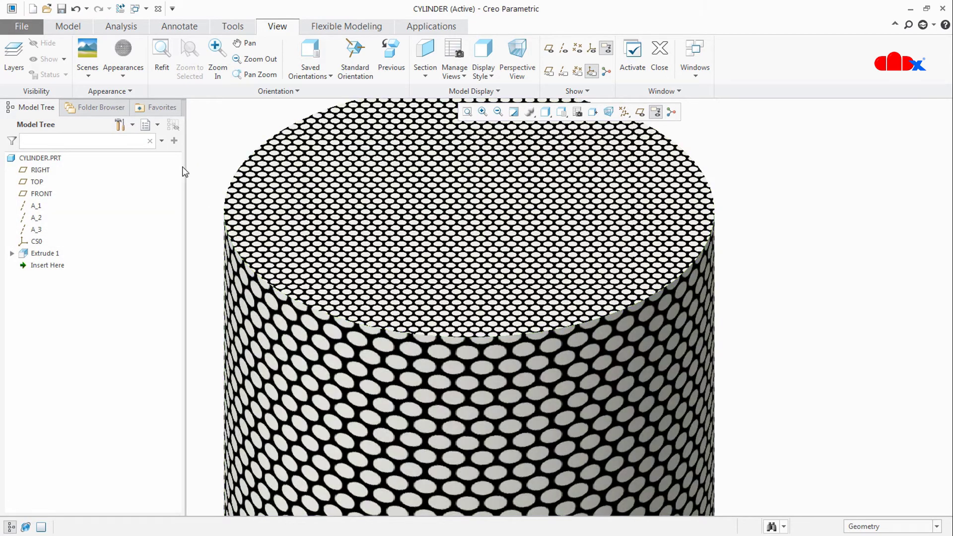
left_click(127, 75)
right_click(114, 214)
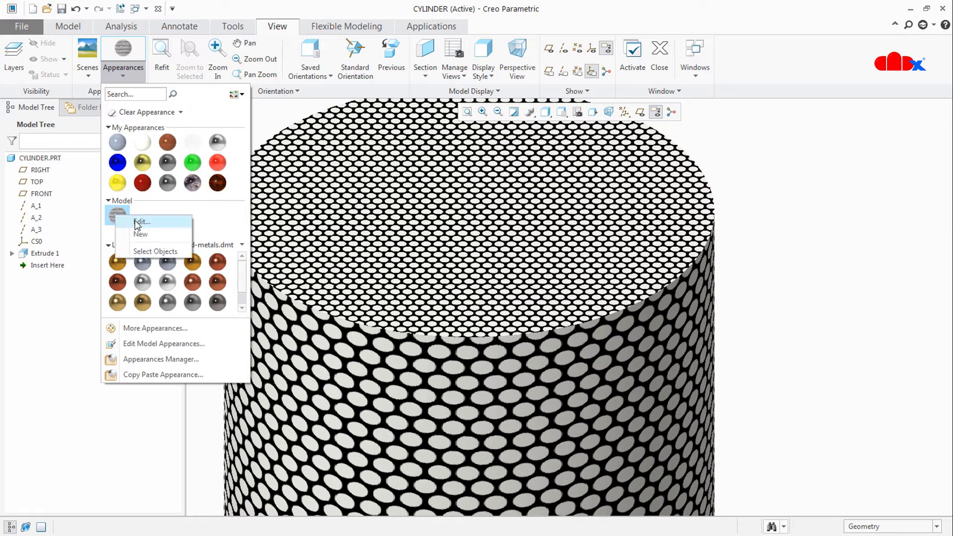
left_click(138, 222)
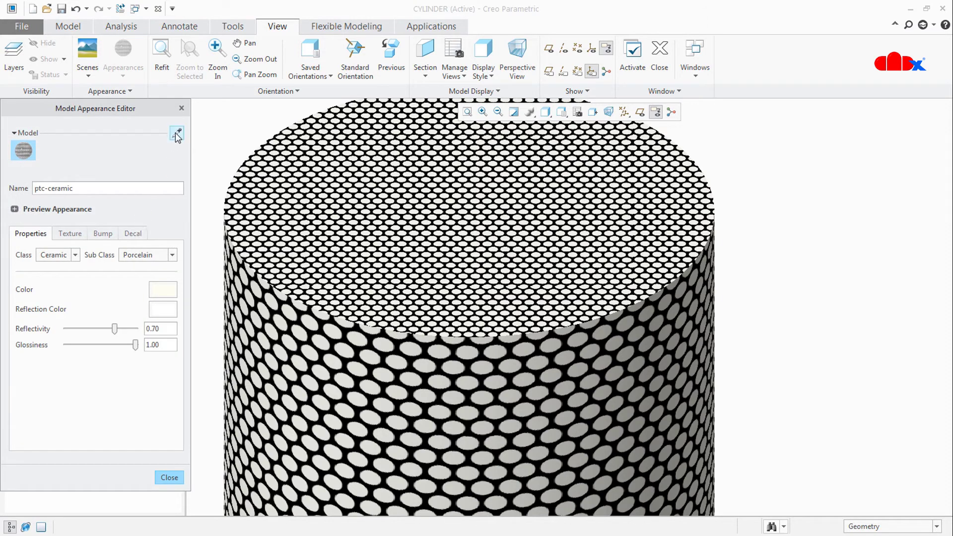
left_click(177, 133)
left_click(320, 378)
scroll(482, 281, "down", 3)
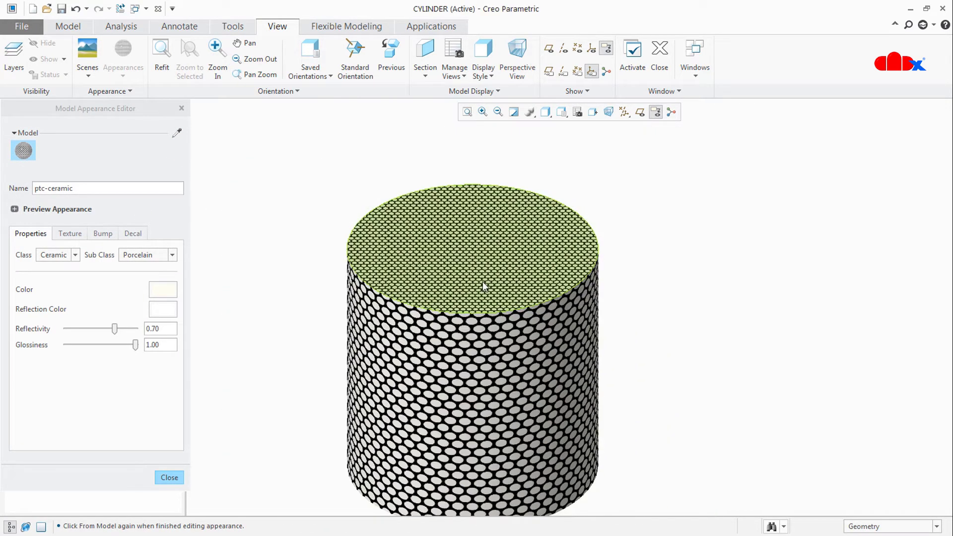
left_click(70, 234)
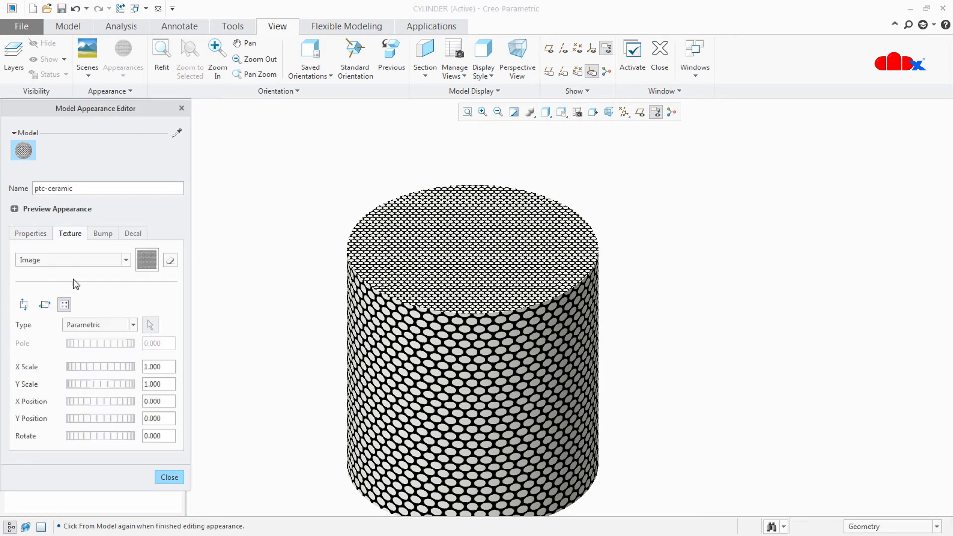
- Display the datum planes, orient the view normal to a vertical one and set the side face's mesh mapping type to Cylindrical
left_click(85, 330)
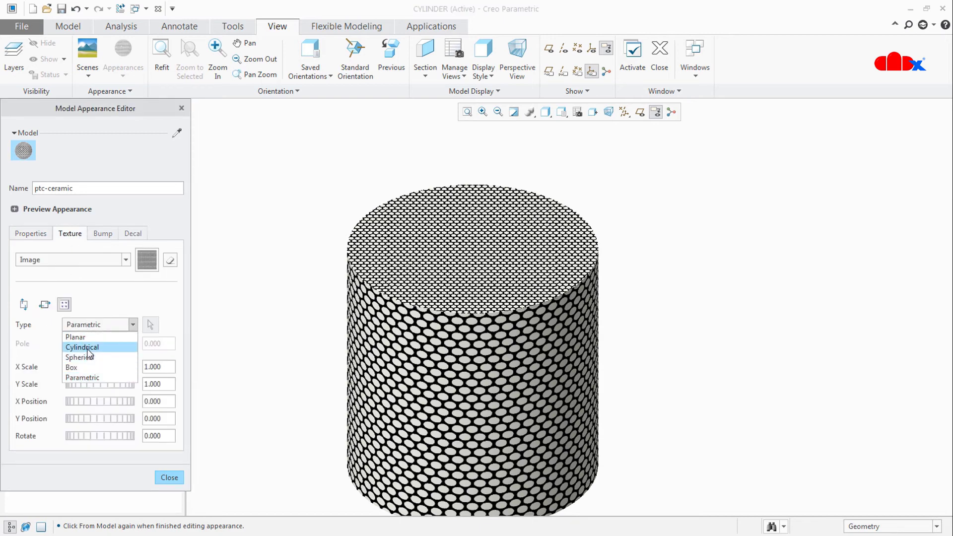
left_click(108, 337)
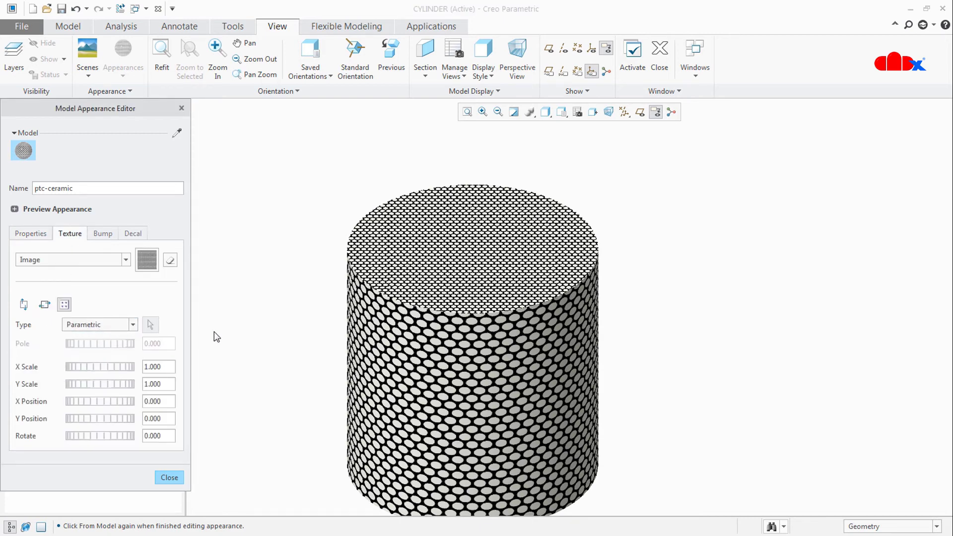
key("ctrl+alt+p")
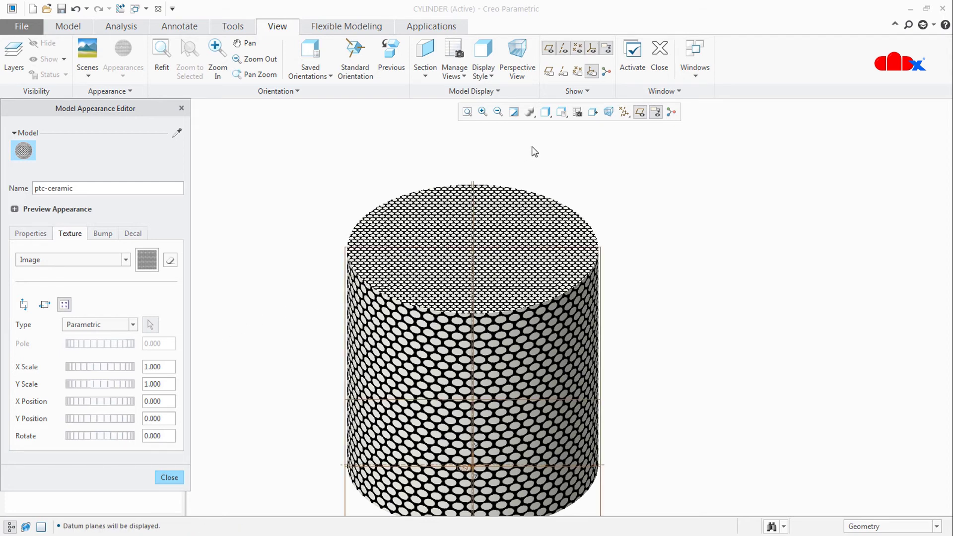
left_click(593, 112)
left_click(527, 252)
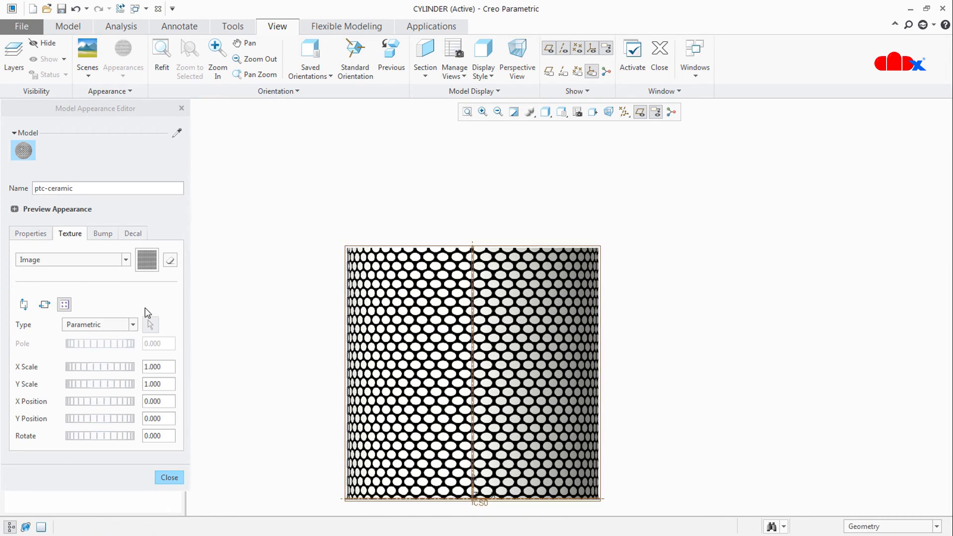
left_click(109, 325)
left_click(107, 347)
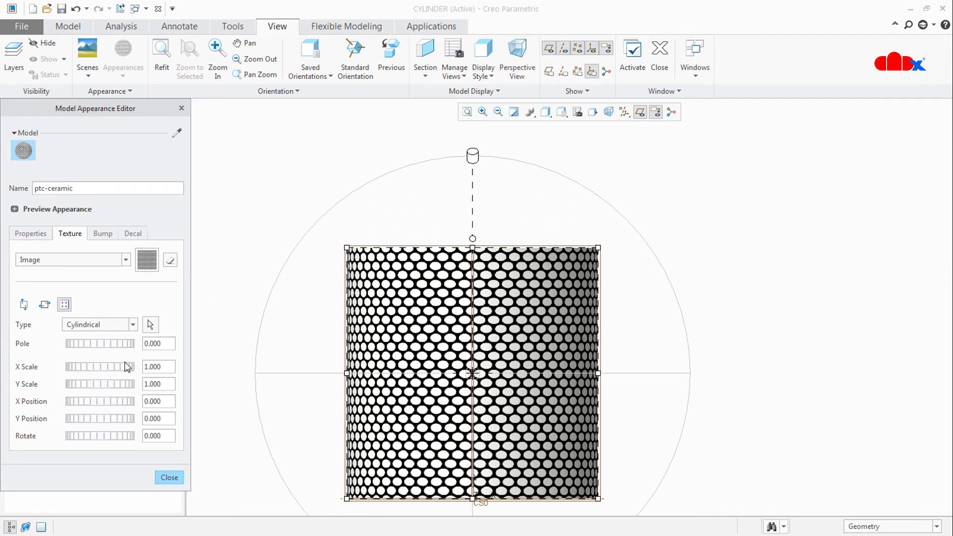
- Resize the side face's cylindrical mesh to about 2.760 X scale and 2.093 Y scale, and compare its holes with the top face
middle_click_drag(495, 325, 522, 351)
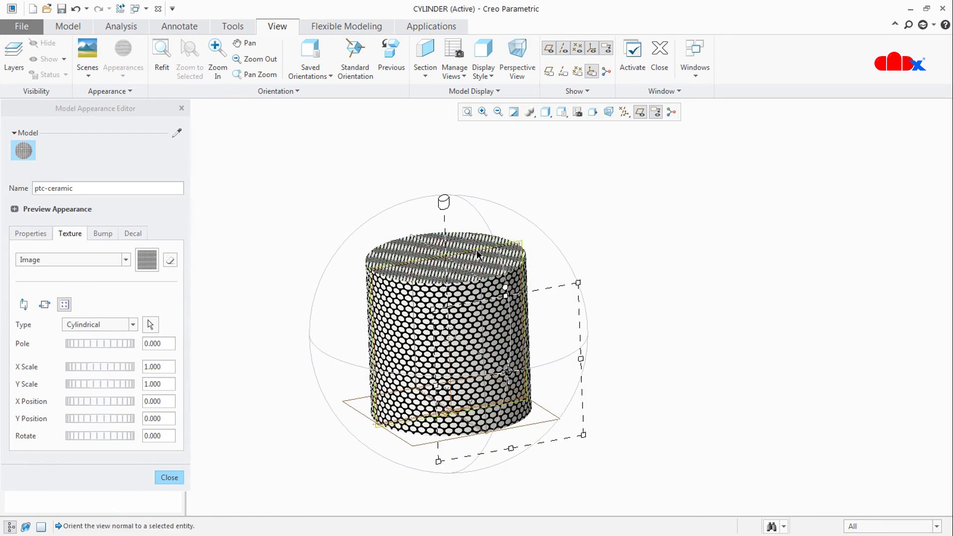
middle_click_drag(477, 249, 478, 251)
scroll(542, 275, "up", 3)
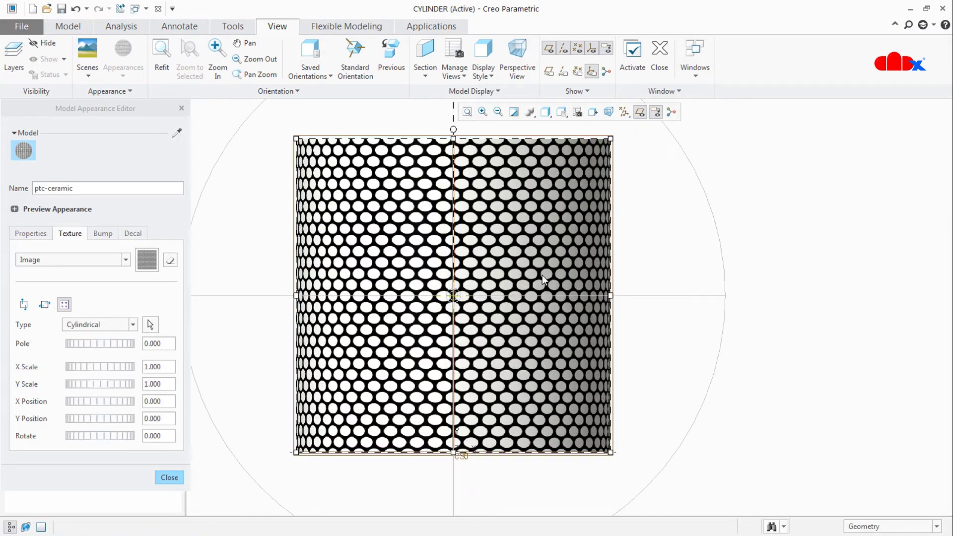
left_click_drag(612, 296, 512, 326)
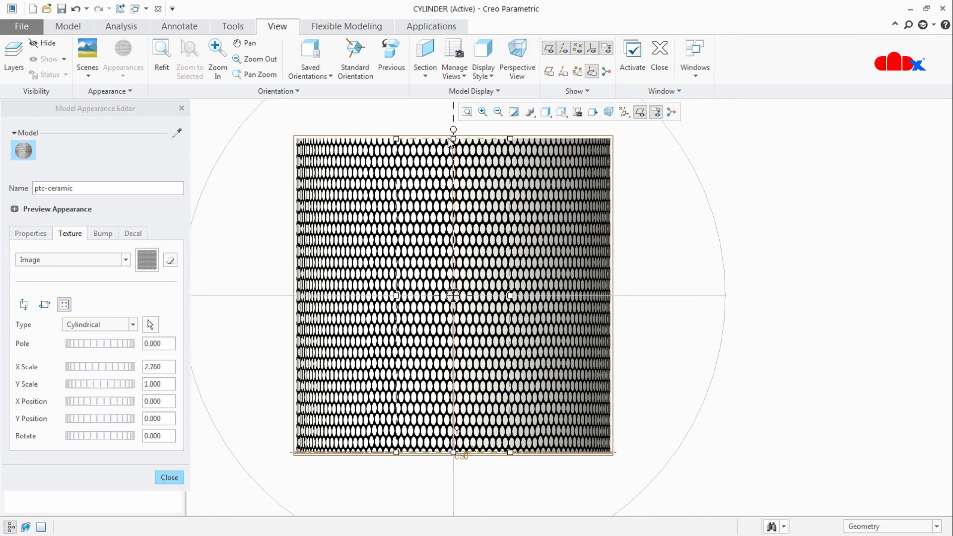
left_click_drag(454, 140, 458, 218)
scroll(459, 213, "up", 5)
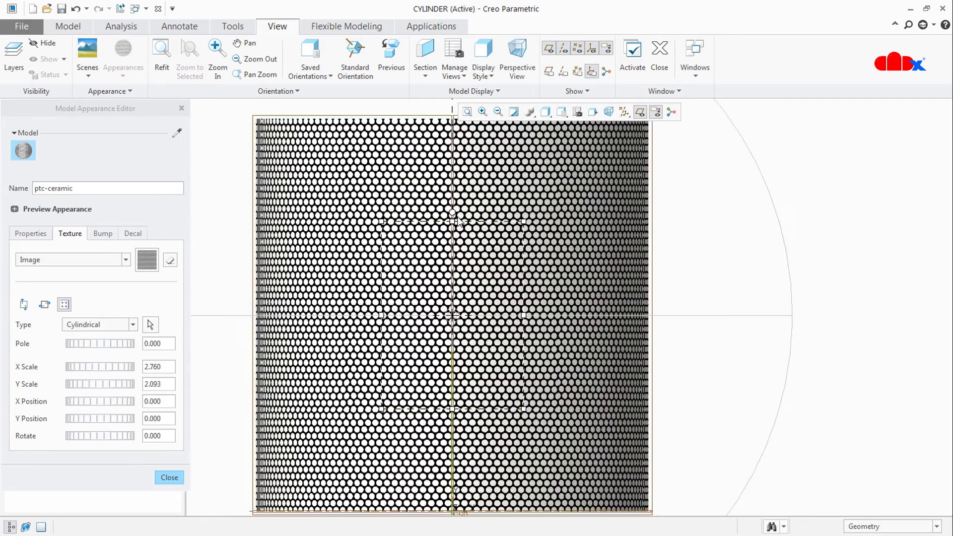
scroll(469, 250, "down", 5)
middle_click_drag(469, 250, 482, 216)
scroll(483, 178, "up", 5)
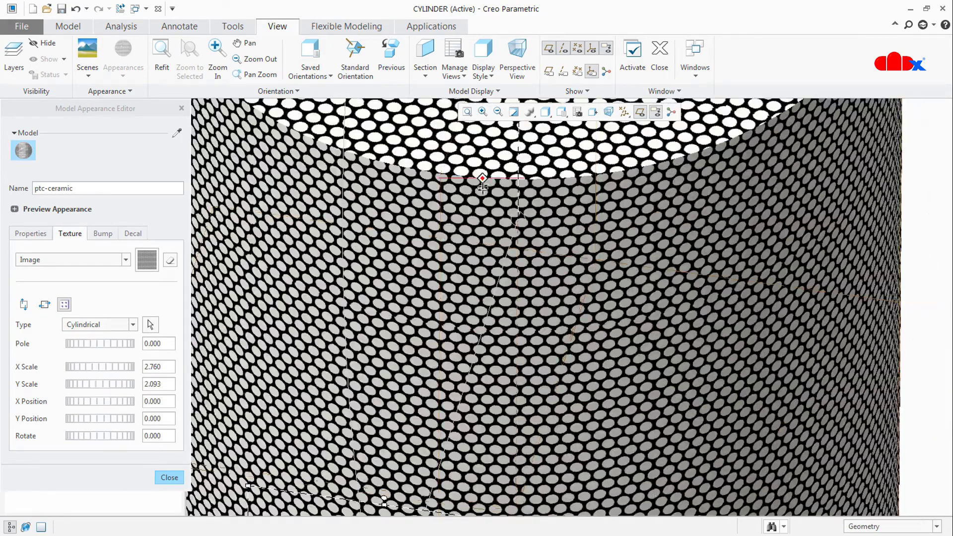
scroll(470, 251, "down", 5)
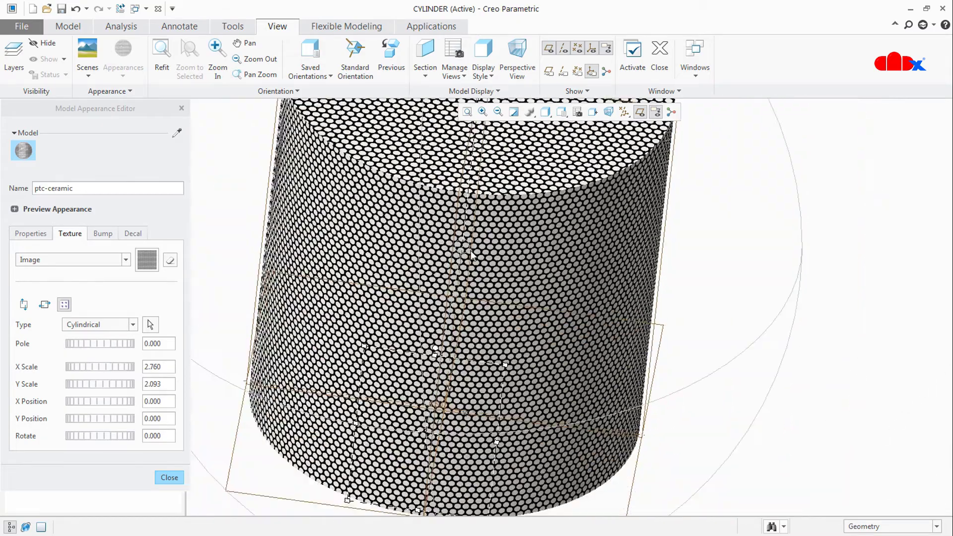
- Enlarge the side face's mesh holes by setting about 2.407 X scale and 1.864 Y scale from a plane-normal view, then finish editing
left_click(593, 112)
left_click(627, 180)
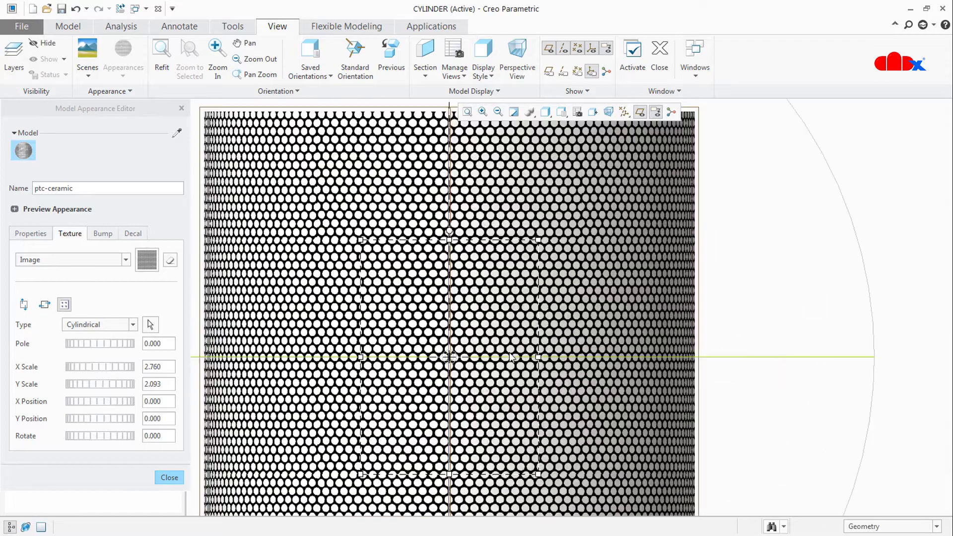
scroll(537, 359, "up", 3)
left_click_drag(537, 359, 552, 359)
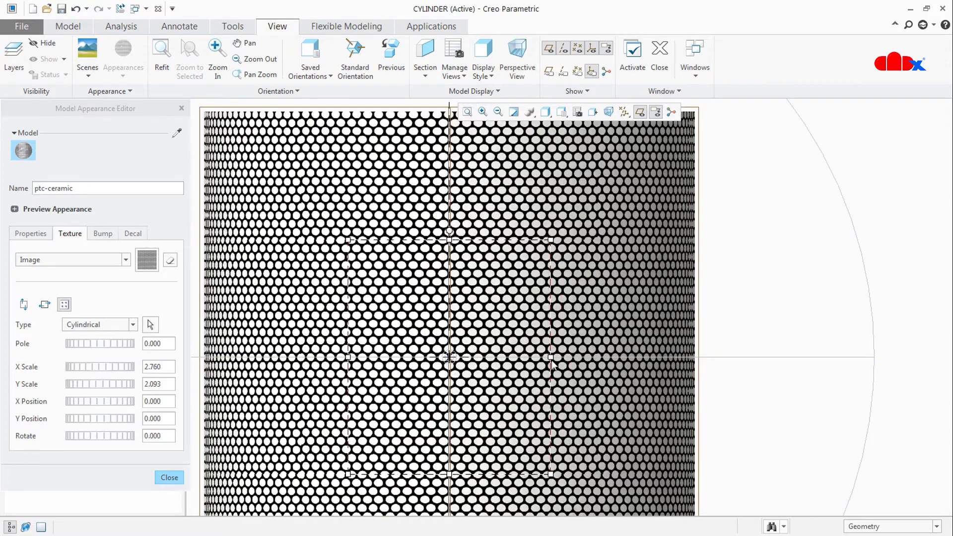
left_click_drag(449, 243, 450, 230)
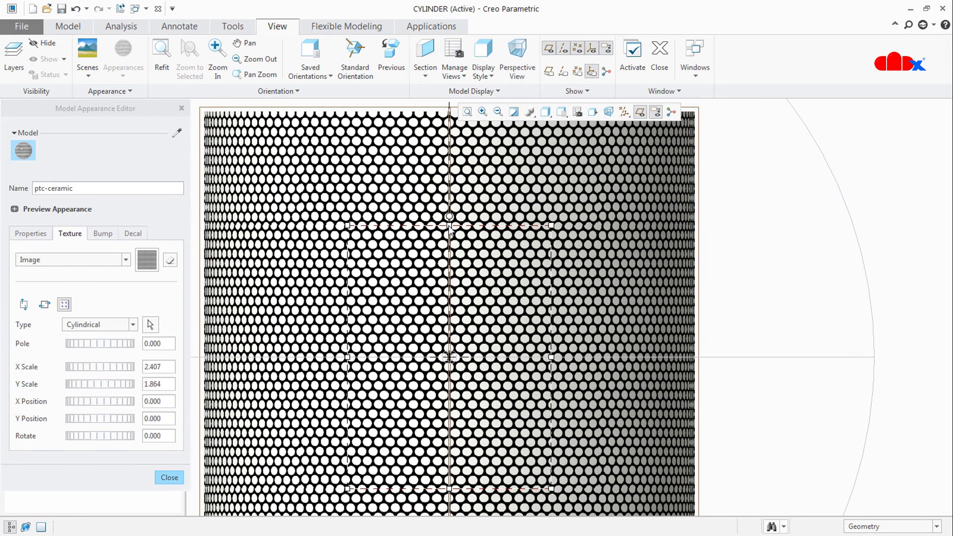
key("ctrl+d")
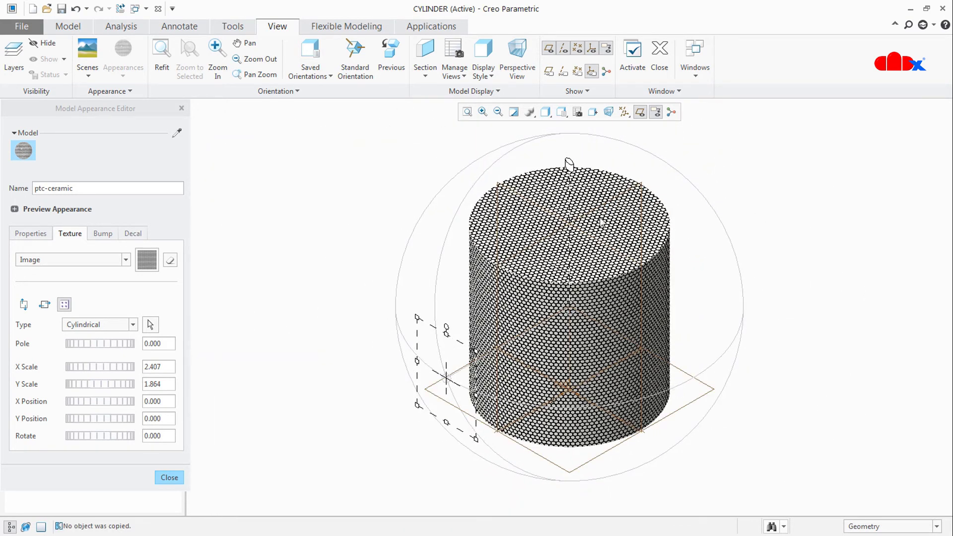
left_click(169, 477)
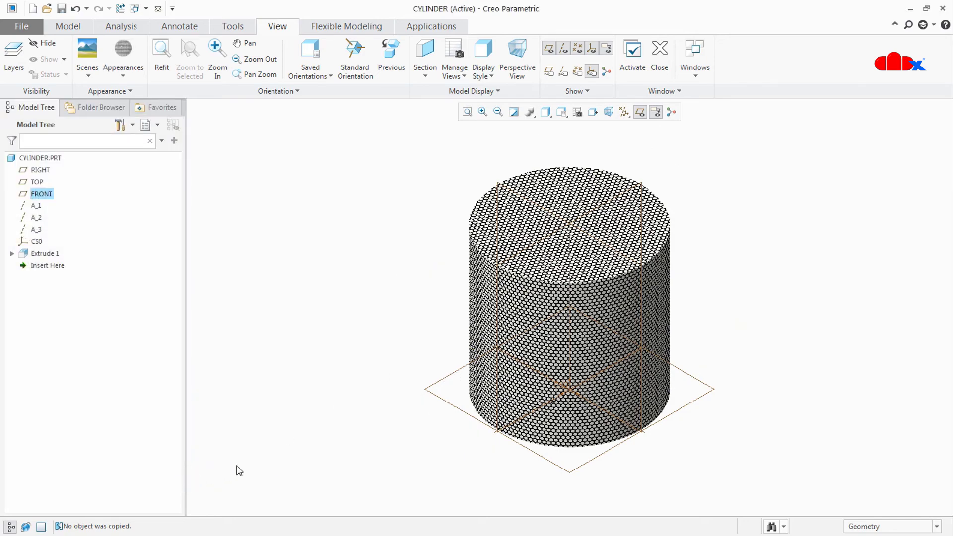
- Hide the datum planes, inspect the mesh on the finished cylinder and switch to the PERFORATED-SHEET part
middle_click_drag(571, 319, 596, 310)
scroll(602, 270, "up", 4)
middle_click_drag(602, 269, 601, 255)
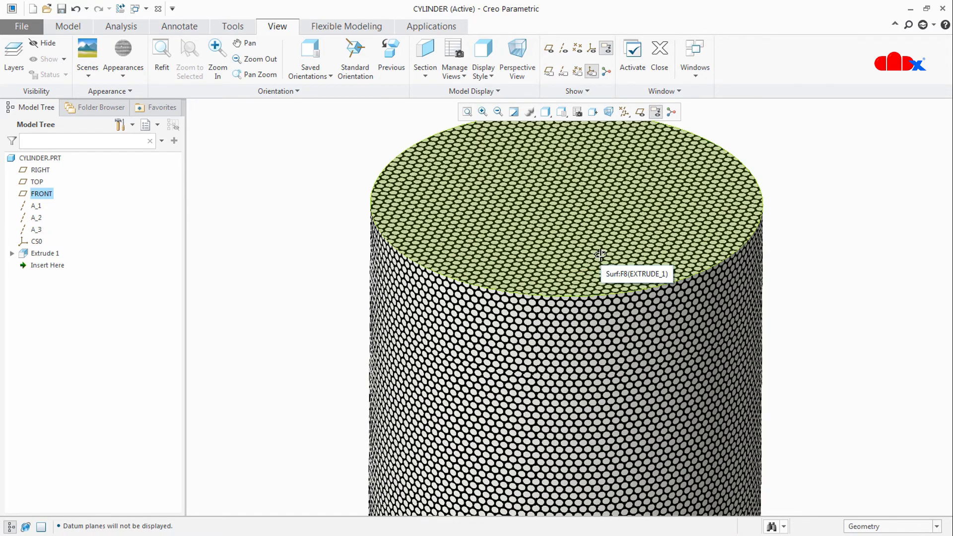
scroll(601, 254, "down", 5)
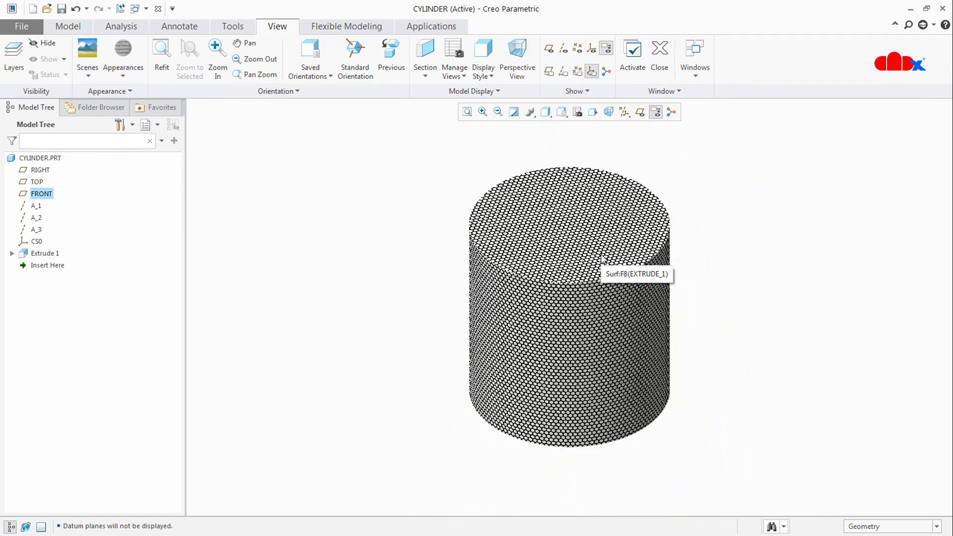
left_click(136, 9)
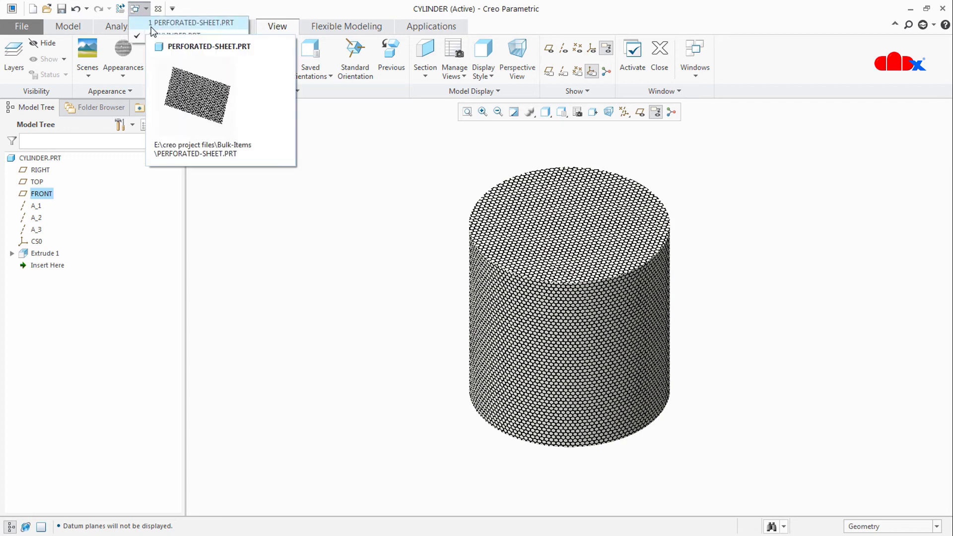
left_click(155, 28)
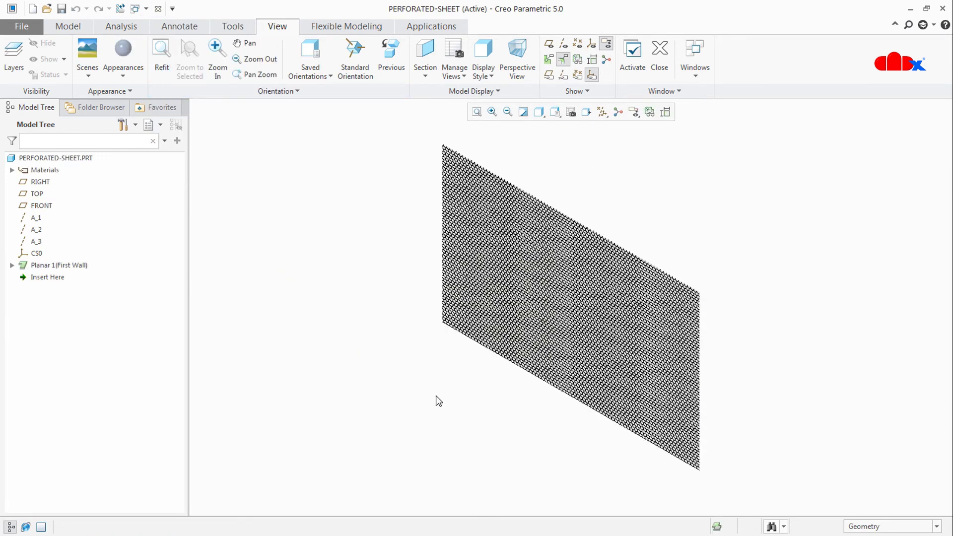